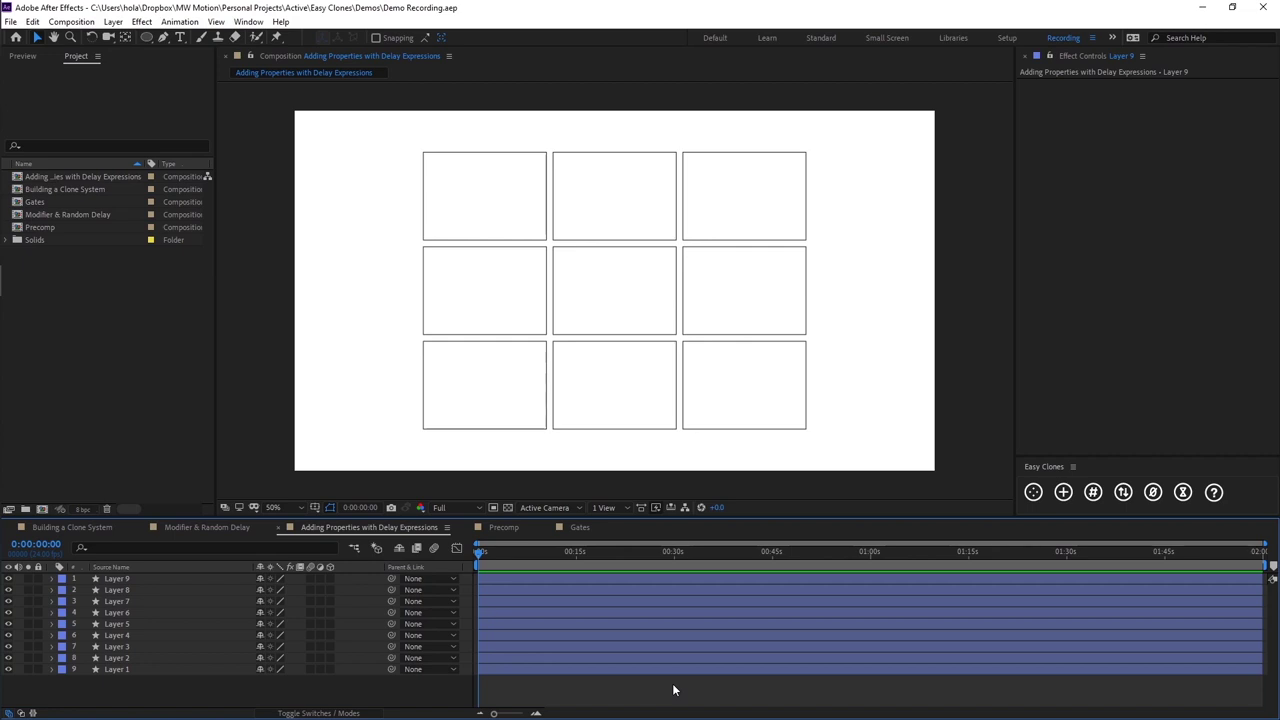
Marquee-select all nine rectangle layers (Layers 1–9) in the Composition viewer
left_click_drag(333, 137, 842, 449)
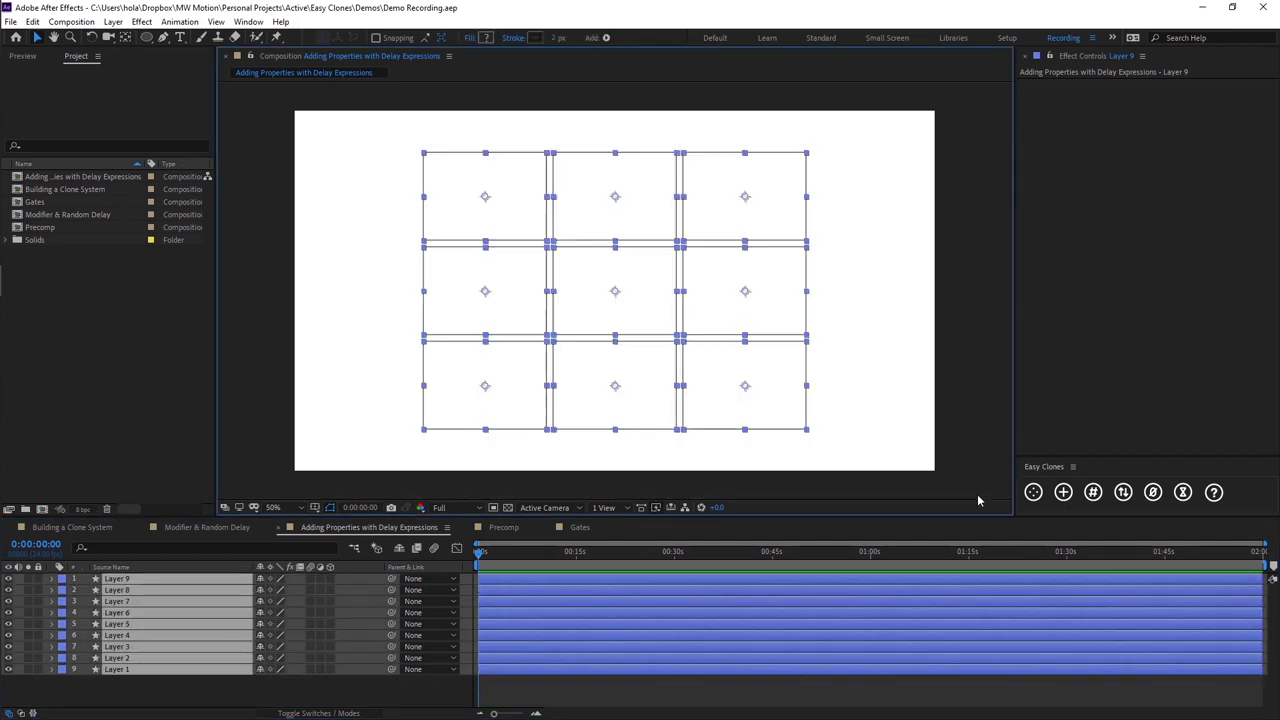
Create an Easy Clones system named 'Grid' with Random Colours set to 0
left_click(1033, 492)
double_click(317, 197)
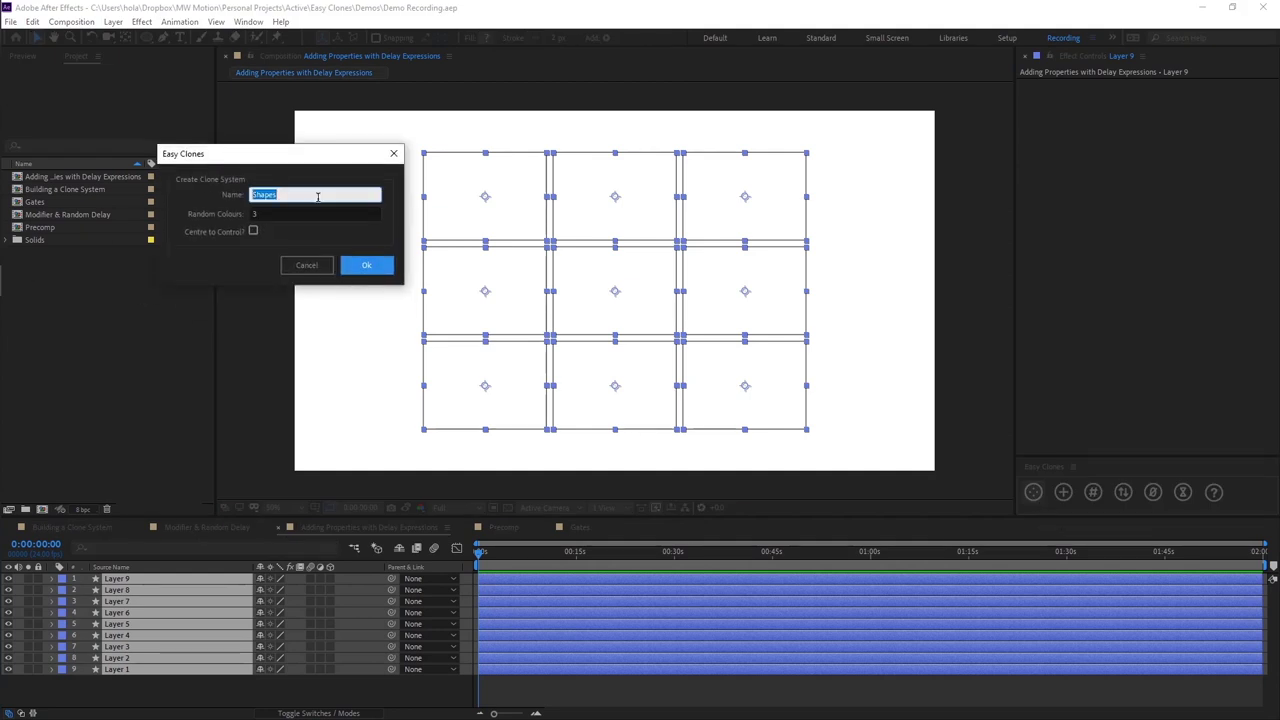
type("Grid")
key("Tab")
type("0")
key("Tab")
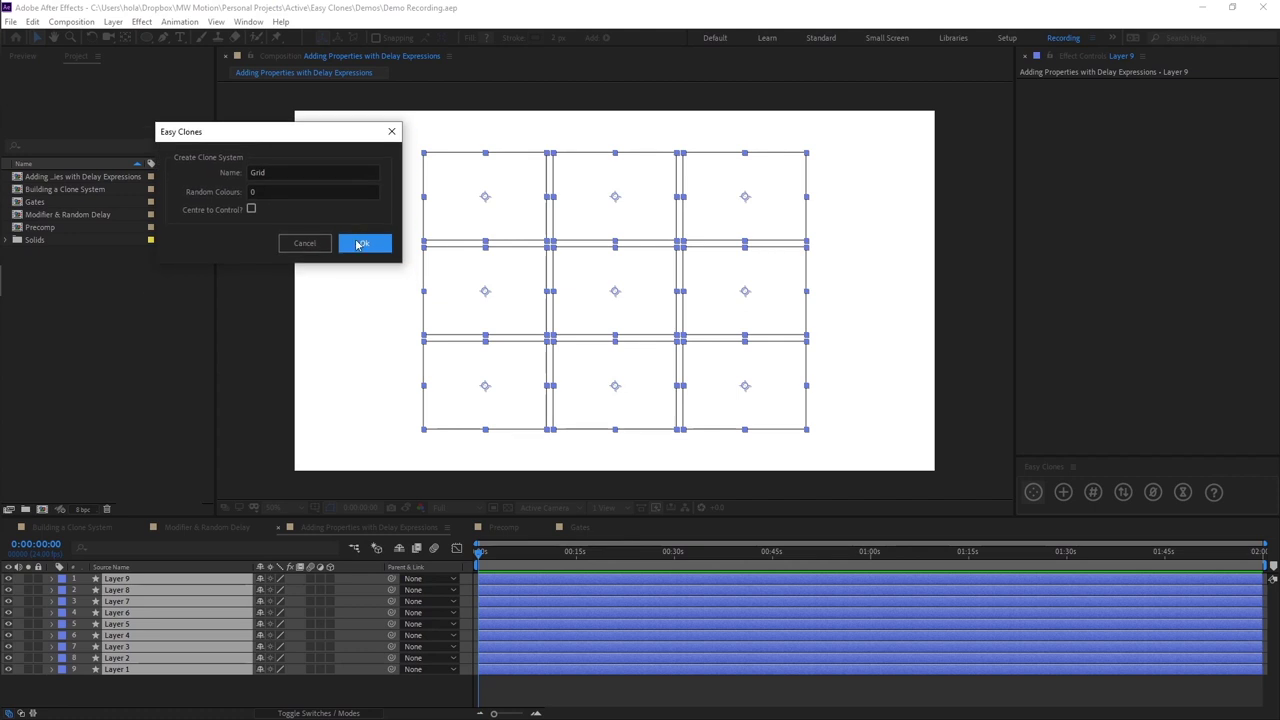
left_click(360, 265)
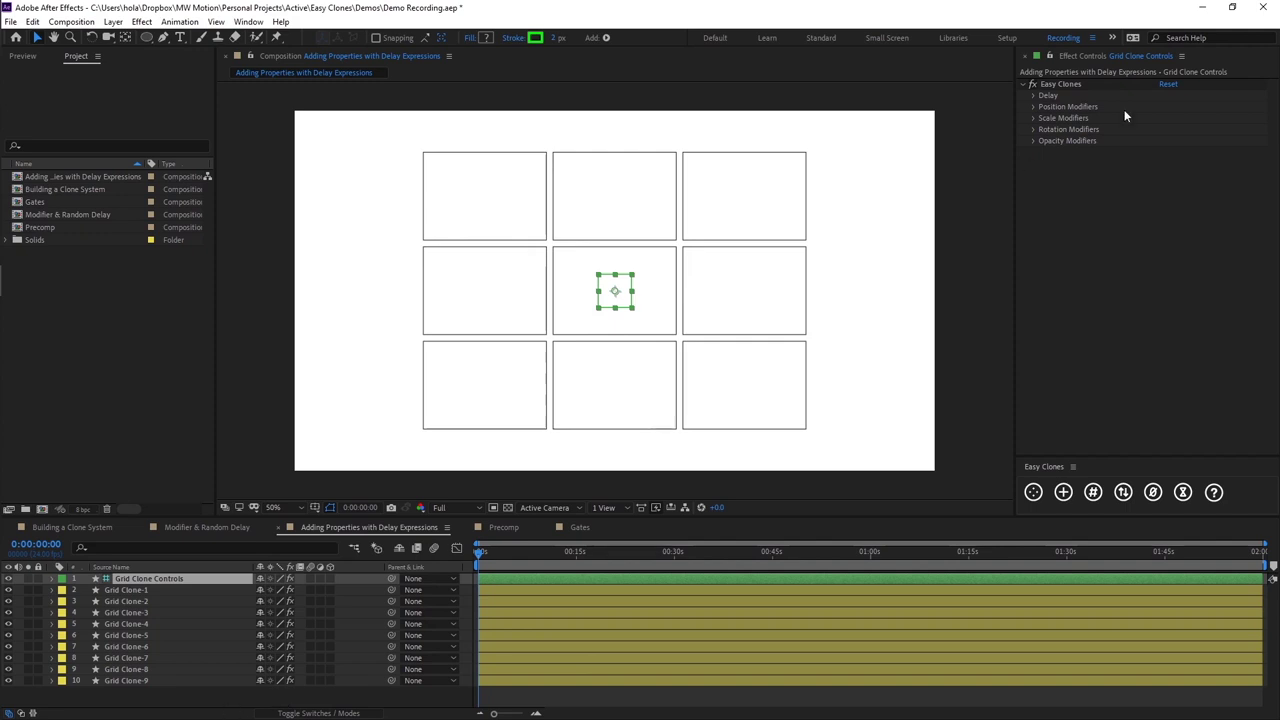
left_click(164, 581)
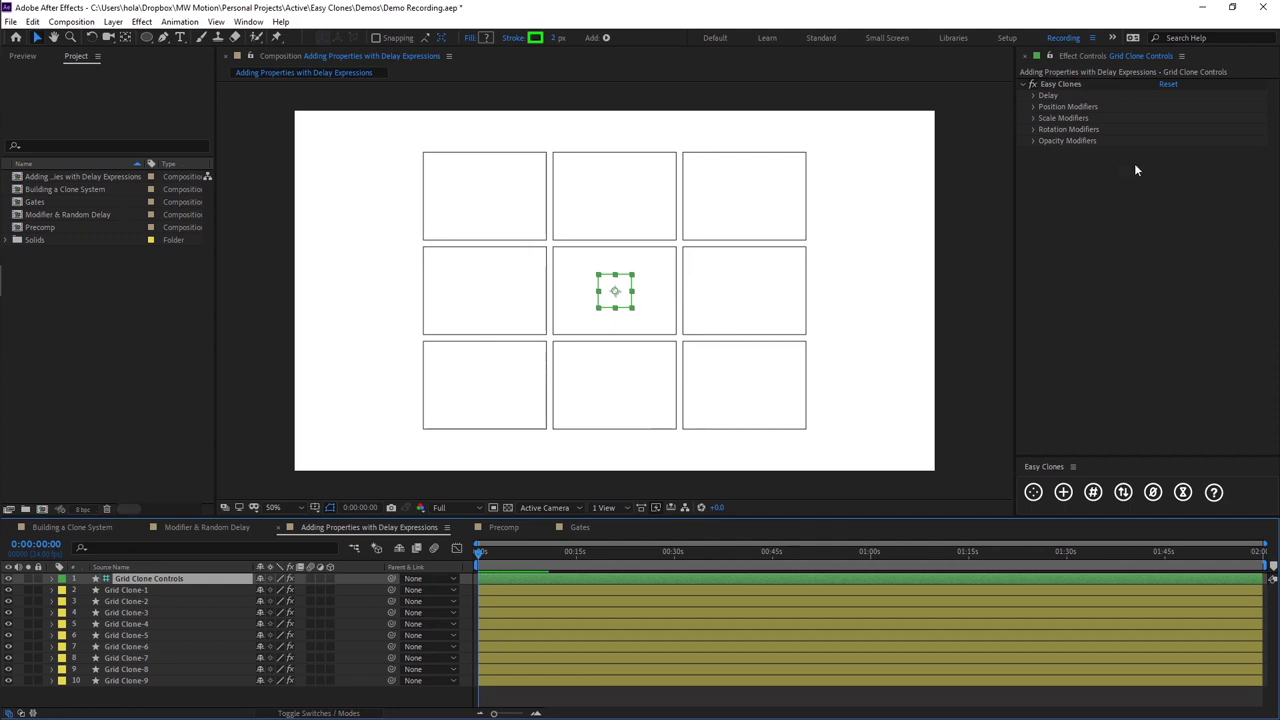
left_click(145, 590)
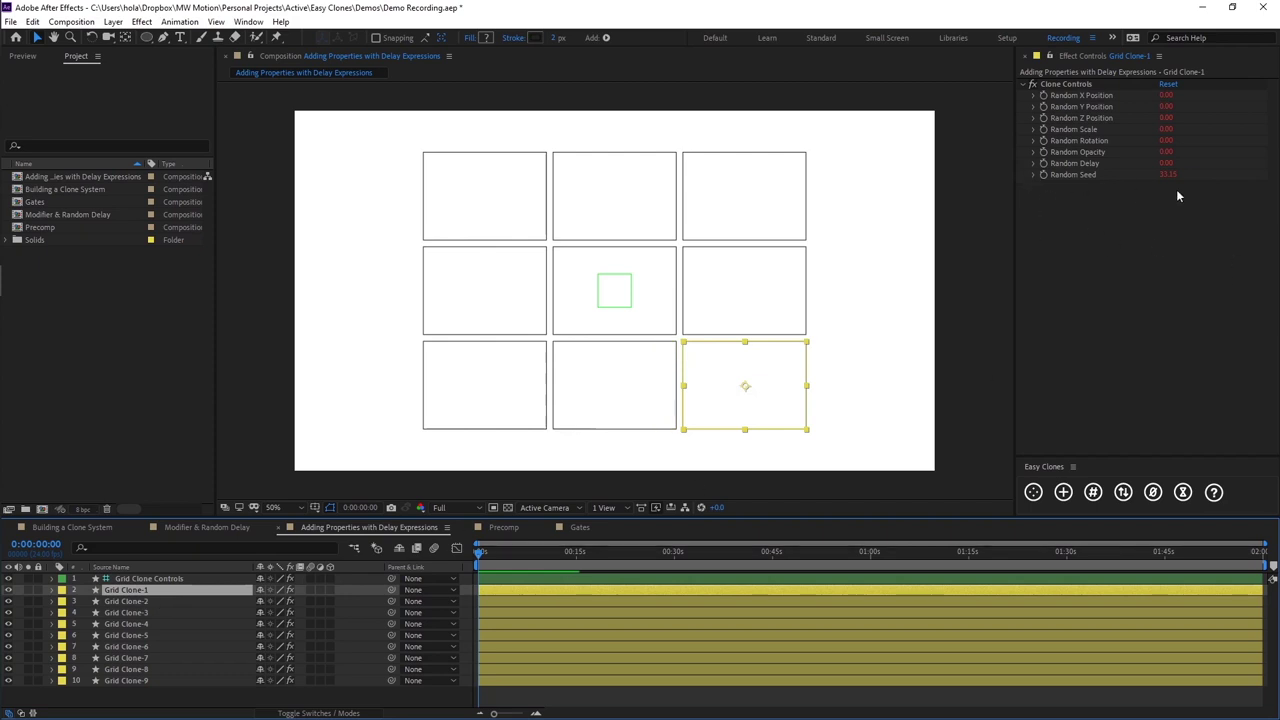
left_click(140, 700)
Keyframe Grid Clone Controls' Position, pushing it to X -576 off the left edge
left_click(143, 578)
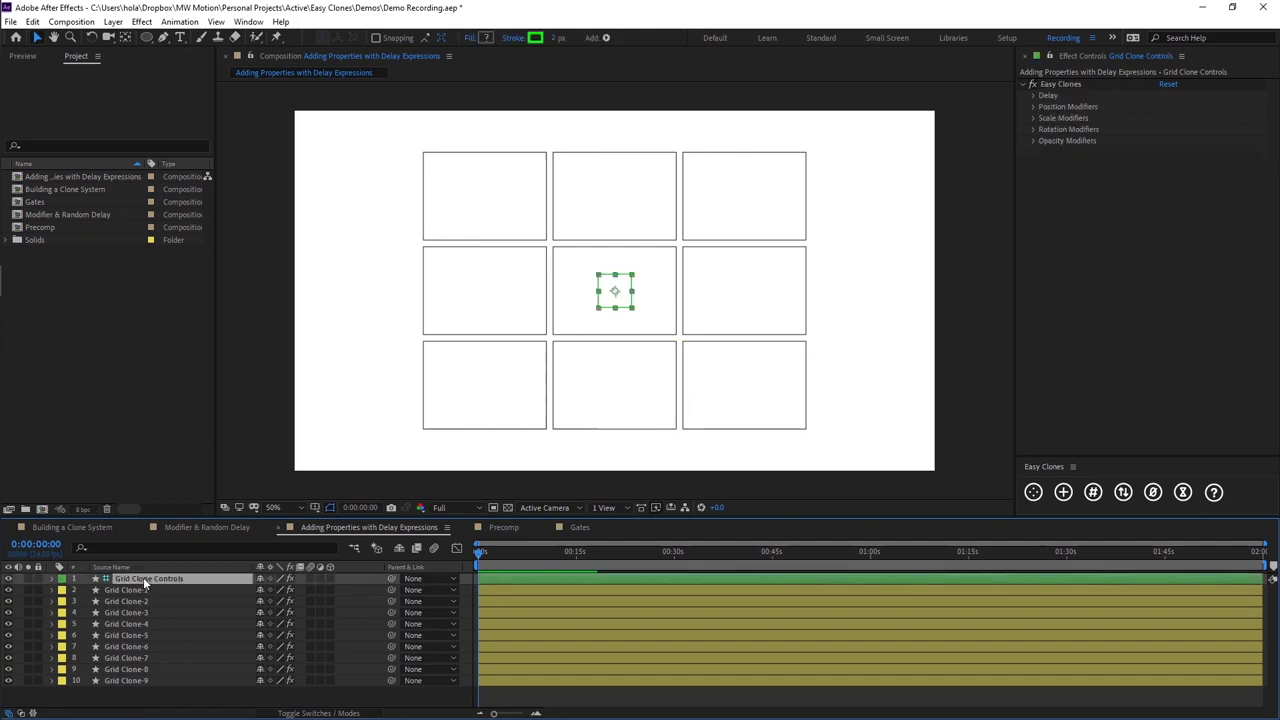
key("p")
left_click(106, 590)
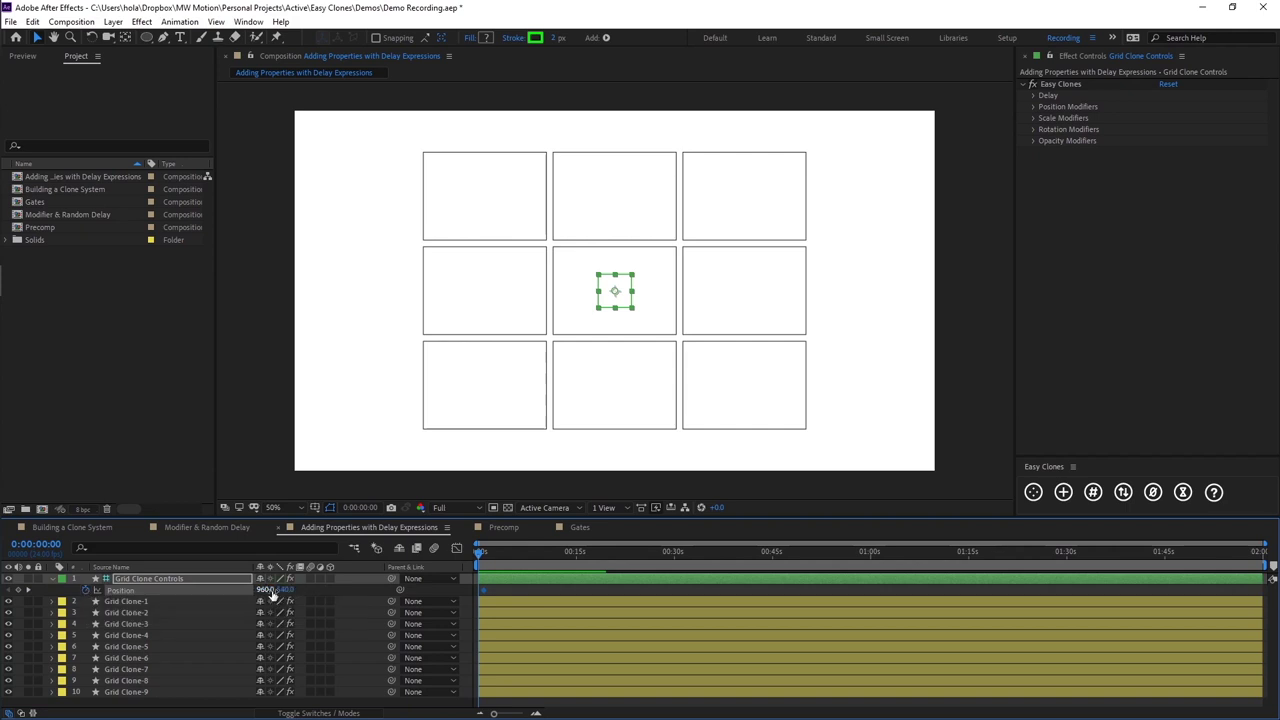
left_click_drag(266, 590, 122, 590)
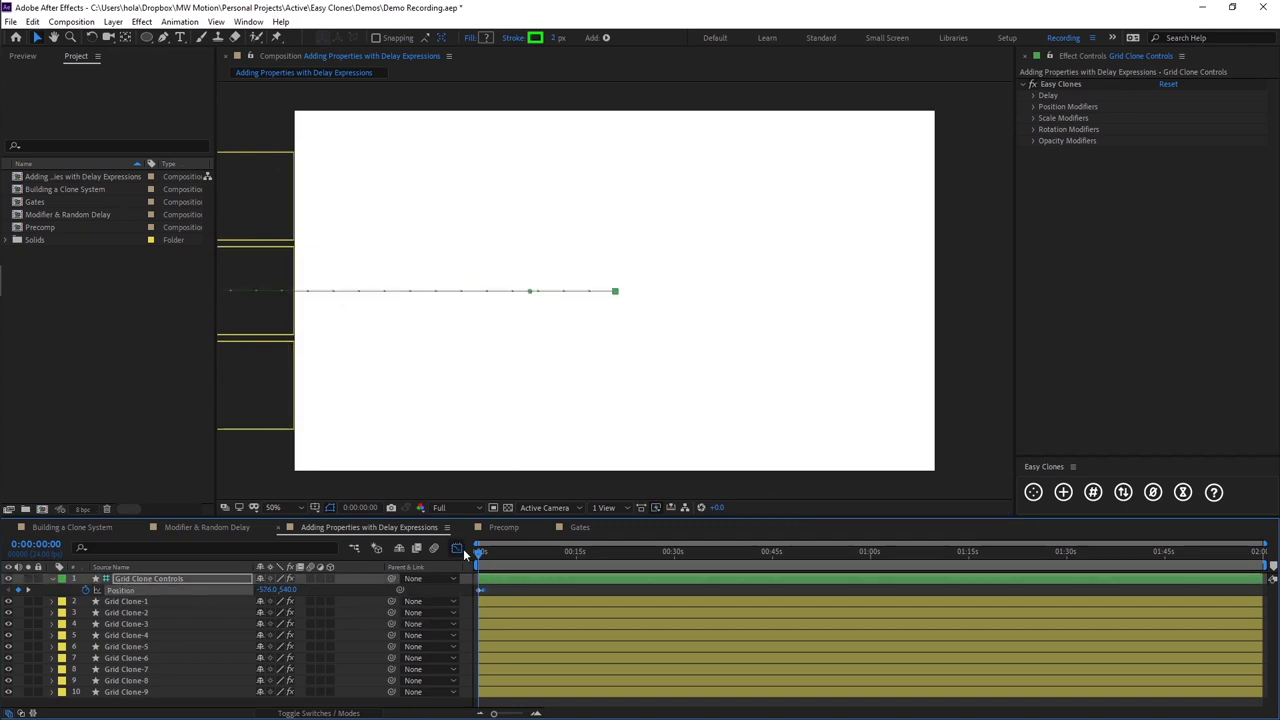
Apply Easy Ease to the Position slide in the Graph Editor and scrub to check it
key("shift+F3")
scroll(500, 585, "up", 5)
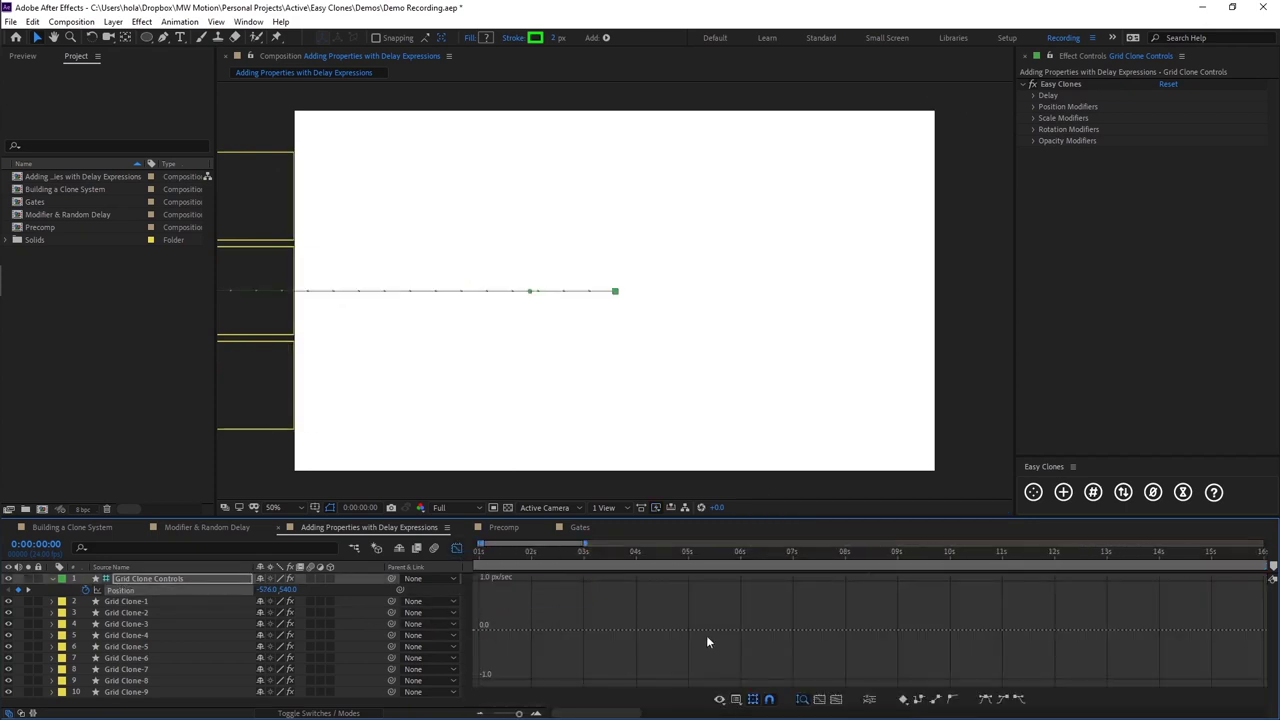
scroll(545, 570, "left", 1)
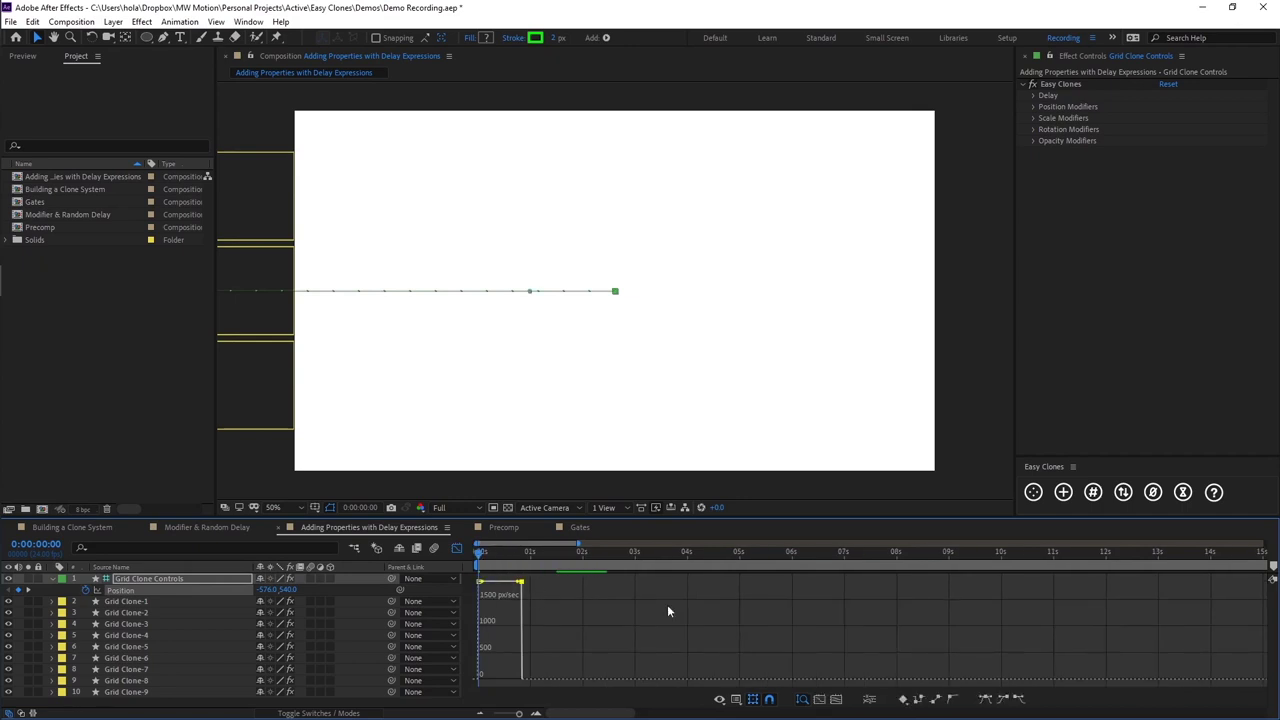
left_click(1001, 700)
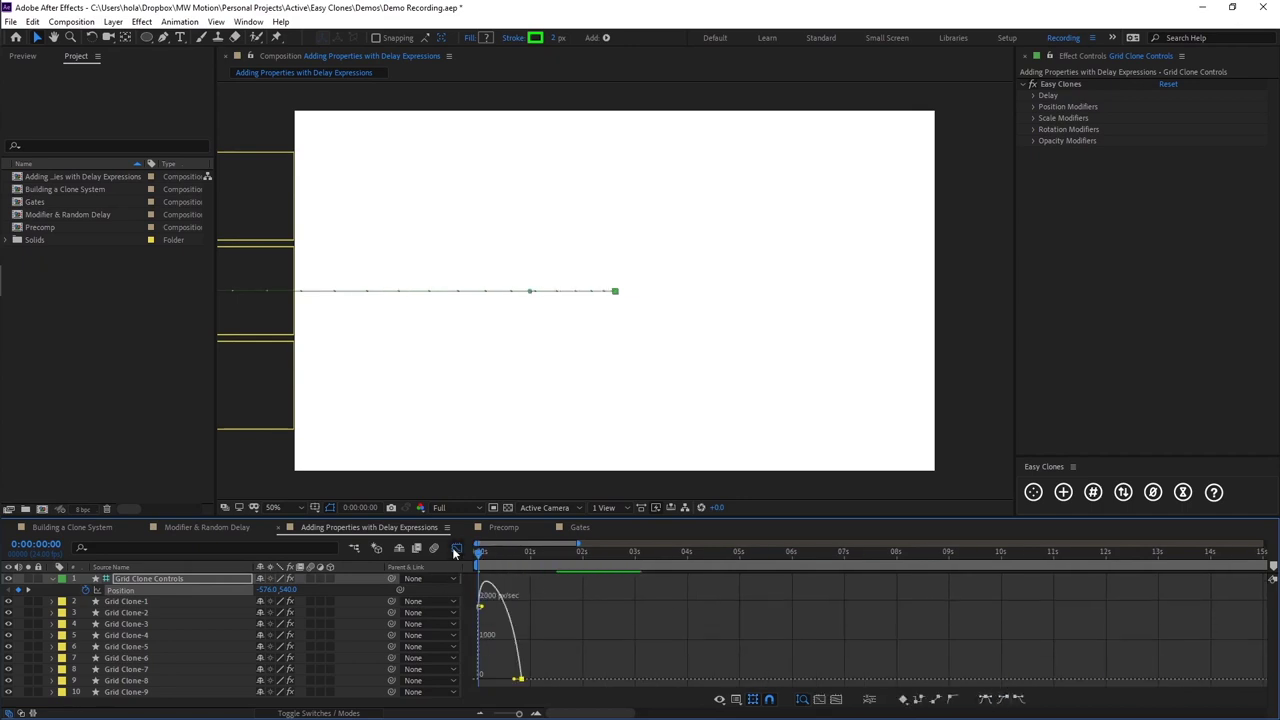
left_click(457, 548)
left_click(539, 552)
left_click(667, 552)
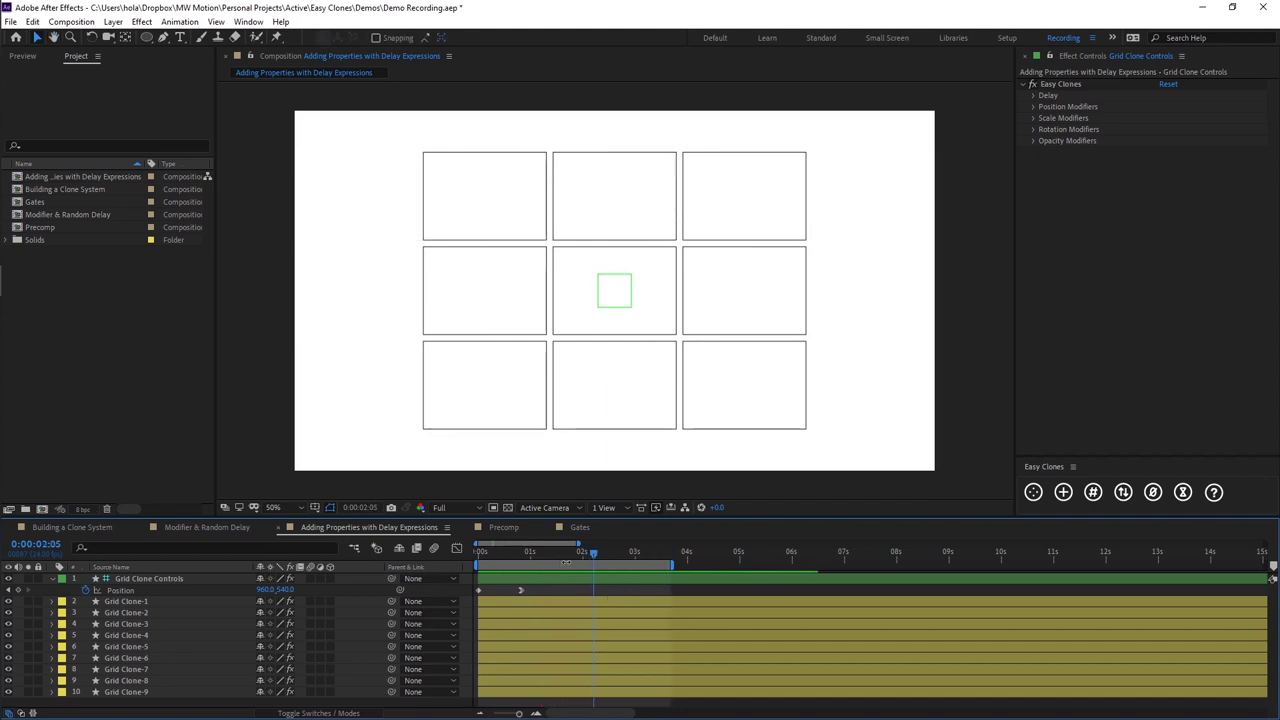
left_click_drag(524, 554, 575, 566)
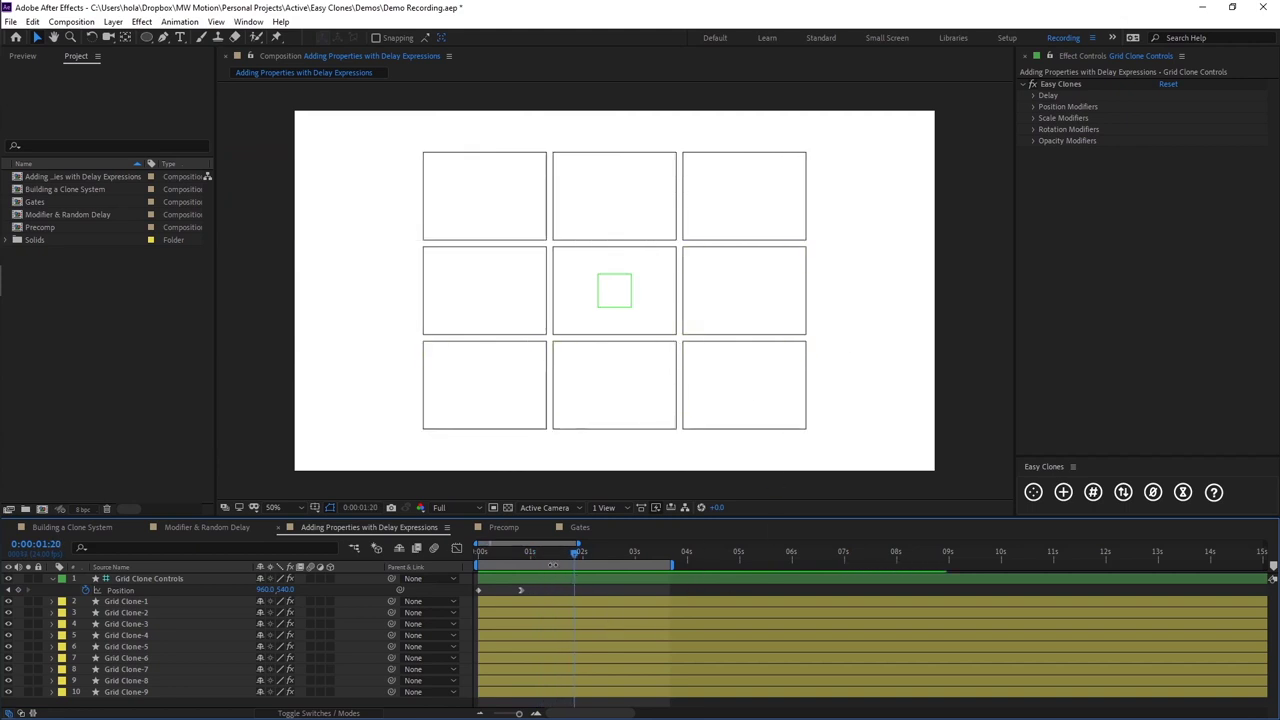
Add Trim Paths to Grid Clone-1 and reveal its Start, End and Offset properties
left_click(158, 602)
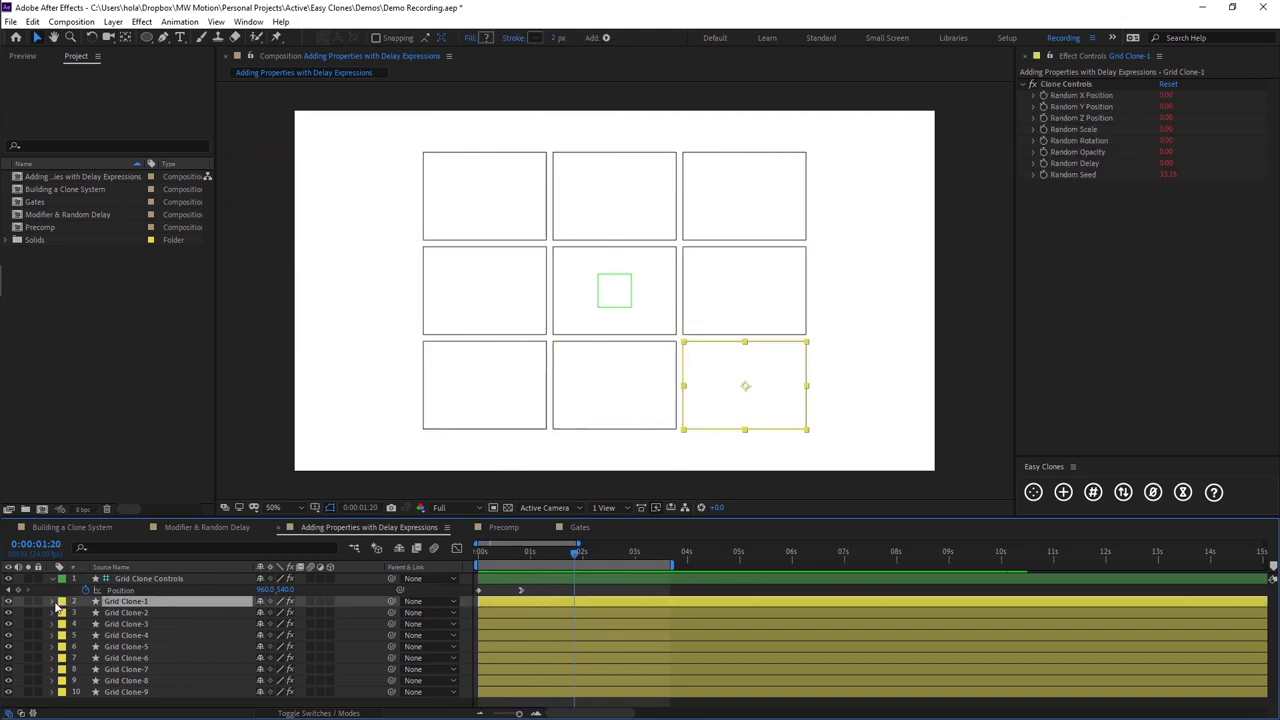
left_click(53, 601)
left_click(378, 613)
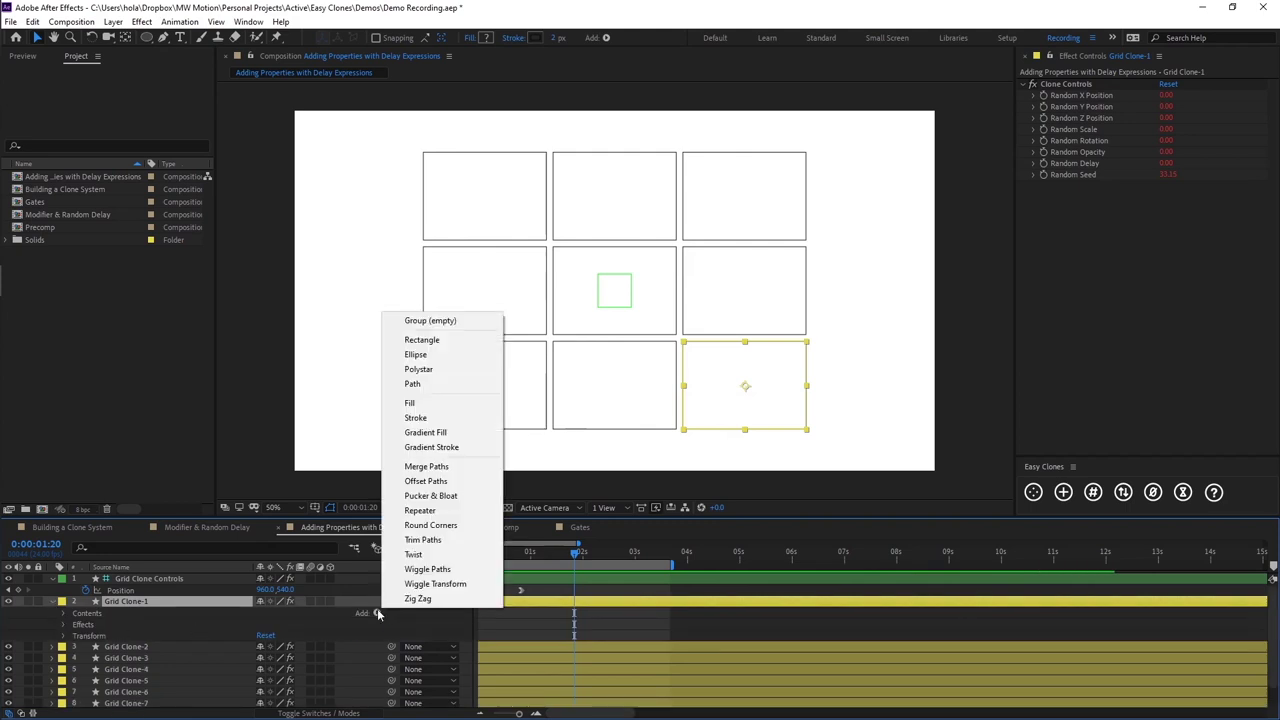
left_click(422, 540)
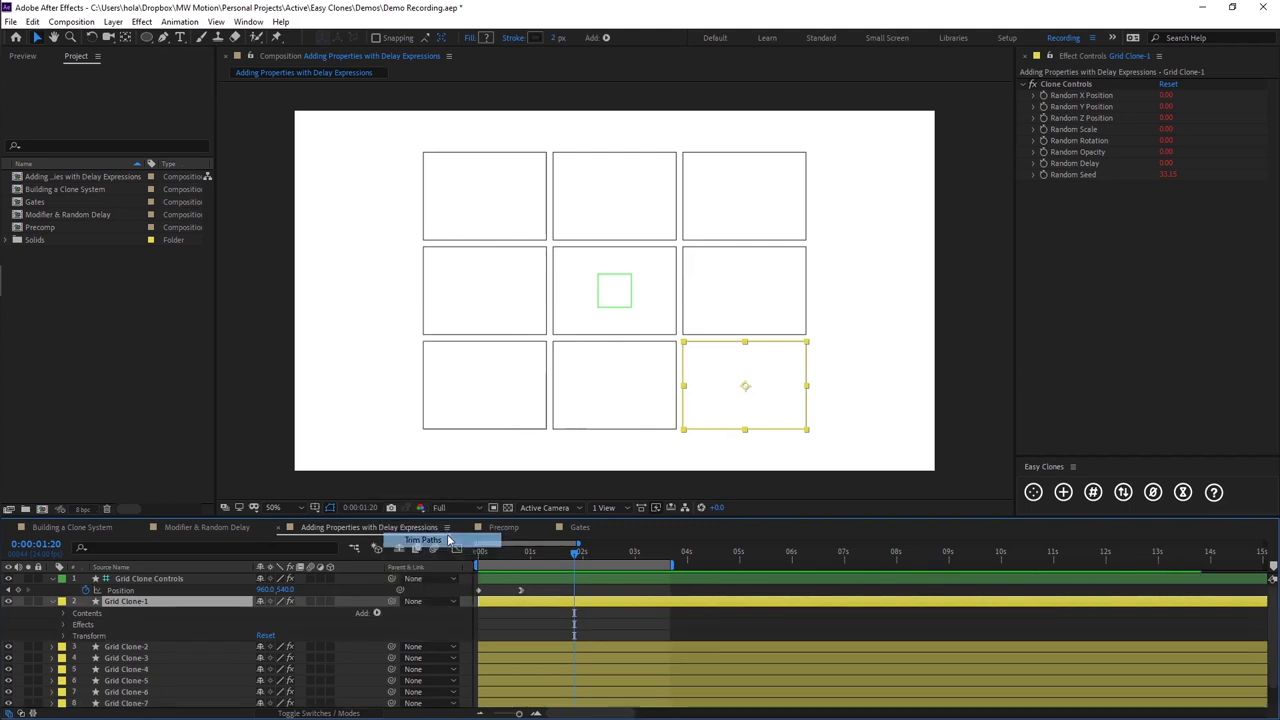
left_click(76, 636)
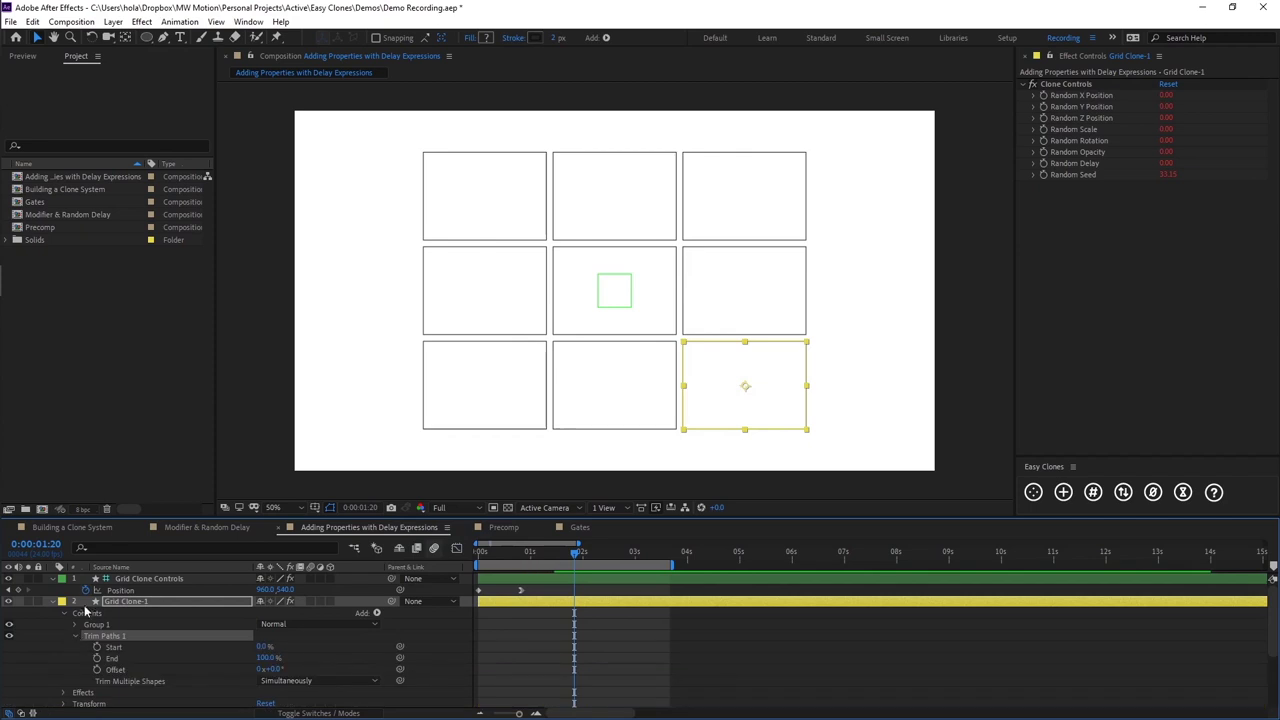
Keyframe Trim Paths Start at 0% at 2s and 100% at 3s
left_click(97, 647)
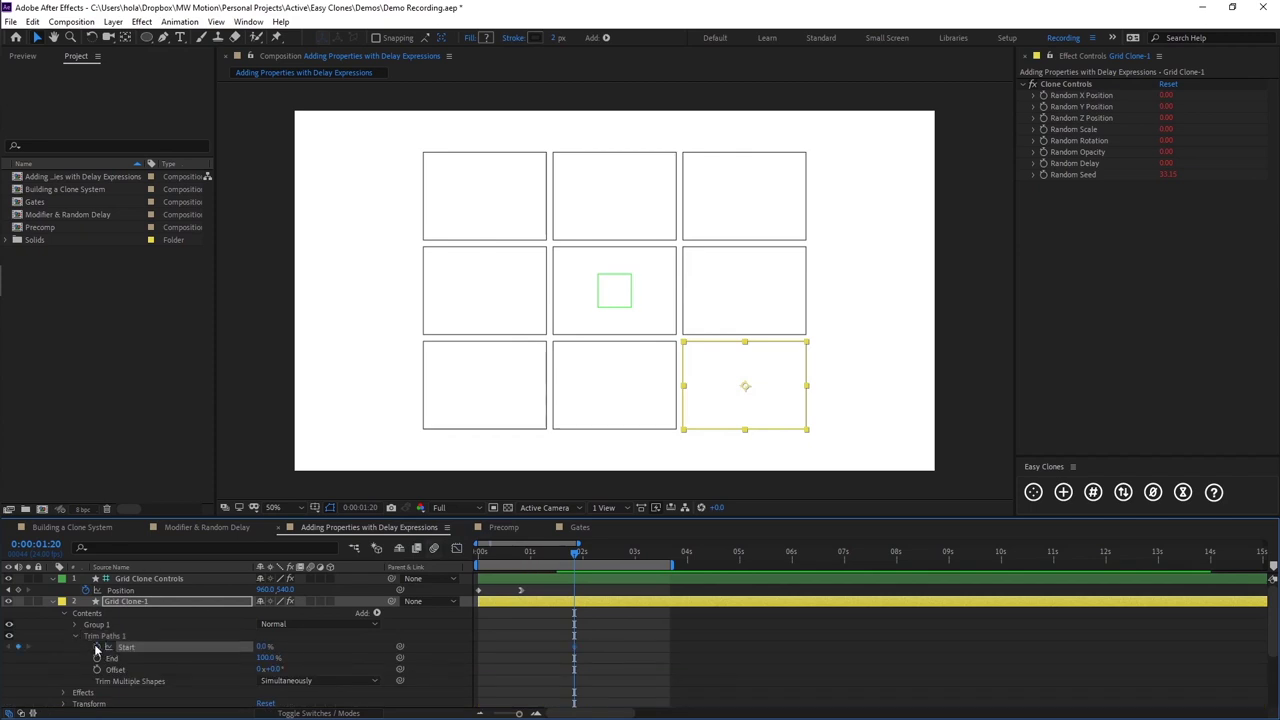
left_click_drag(575, 560, 583, 560)
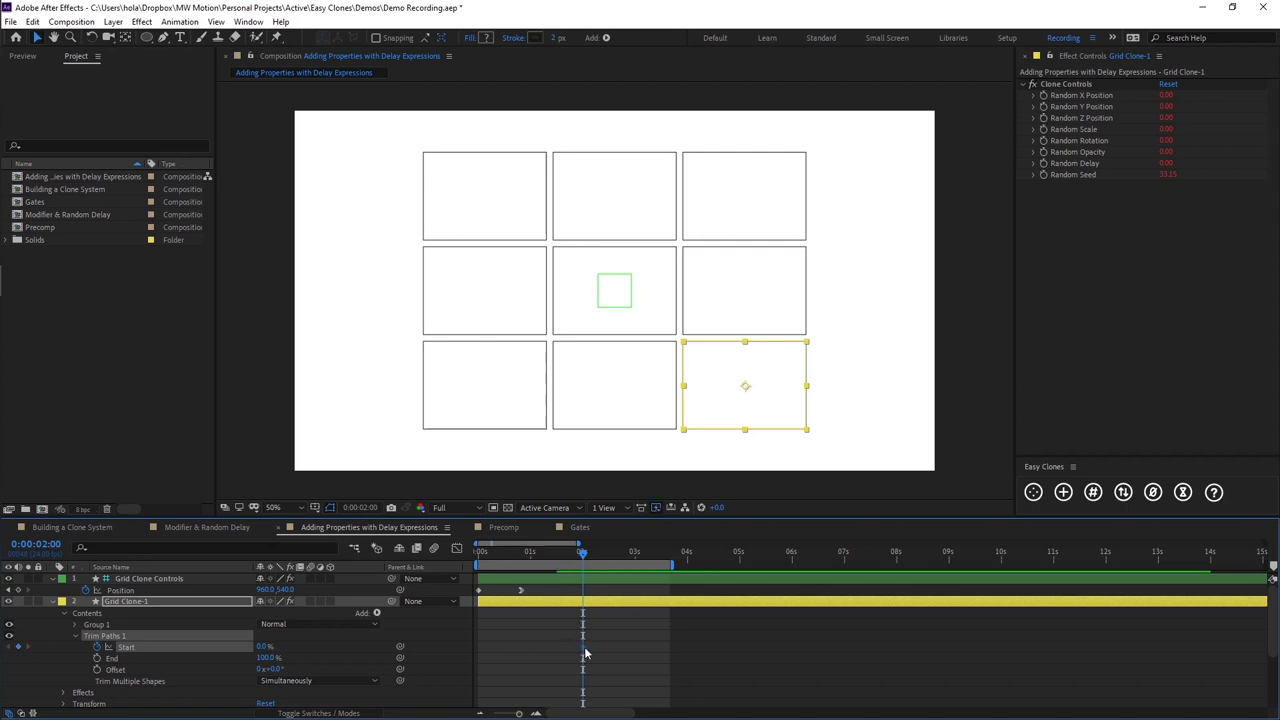
left_click(635, 553)
left_click_drag(264, 646, 673, 652)
left_click(673, 652)
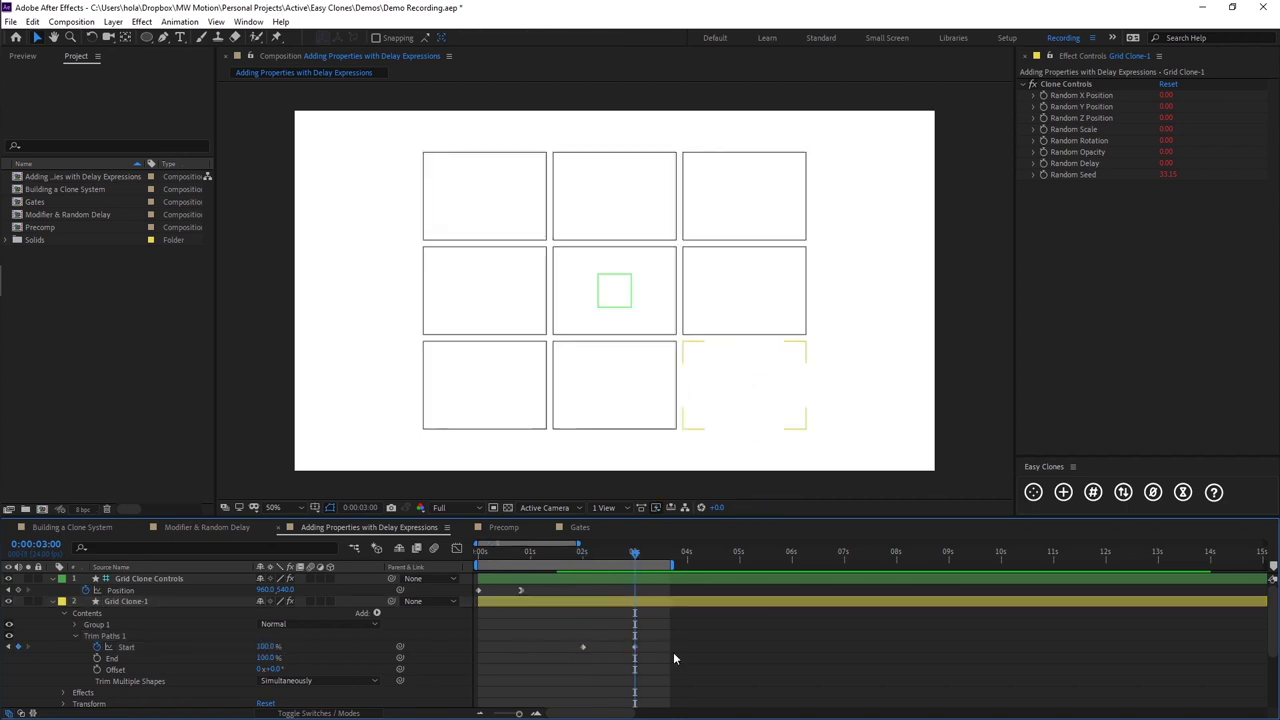
Set the preview start near 2s and preview the outline erasing
left_click_drag(591, 551, 569, 552)
key("b")
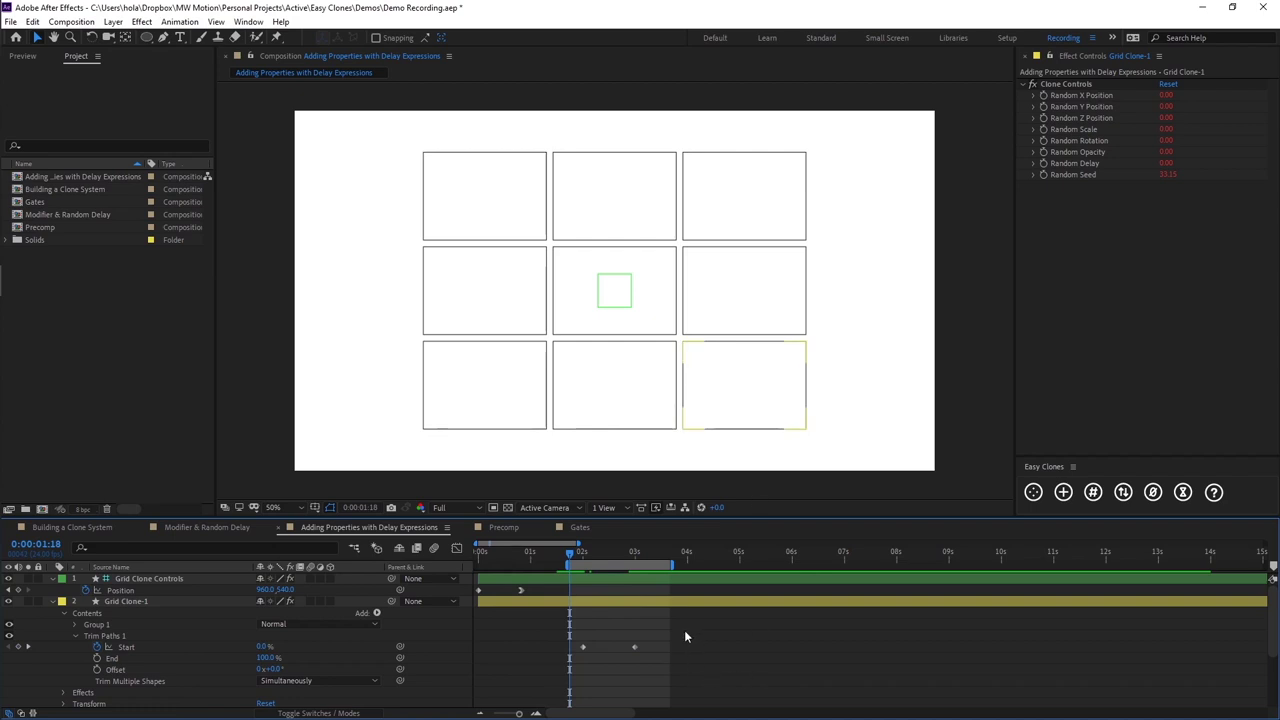
key("space")
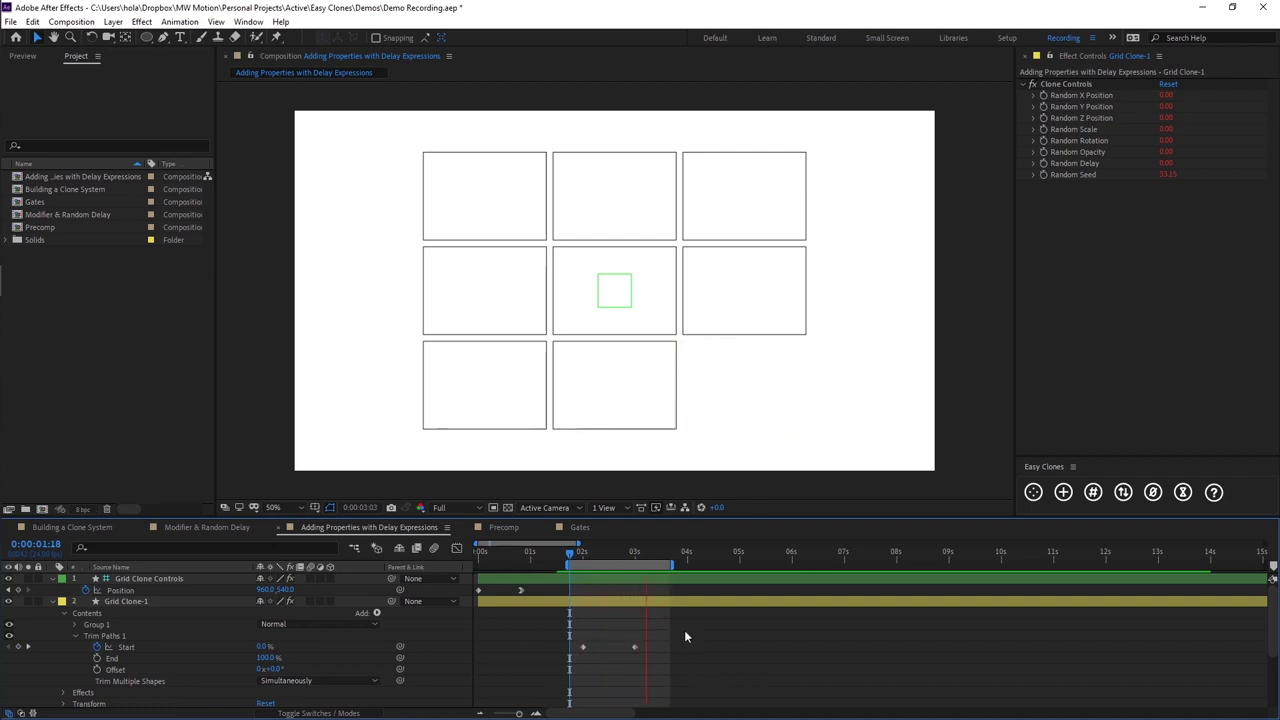
key("space")
left_click_drag(581, 551, 582, 551)
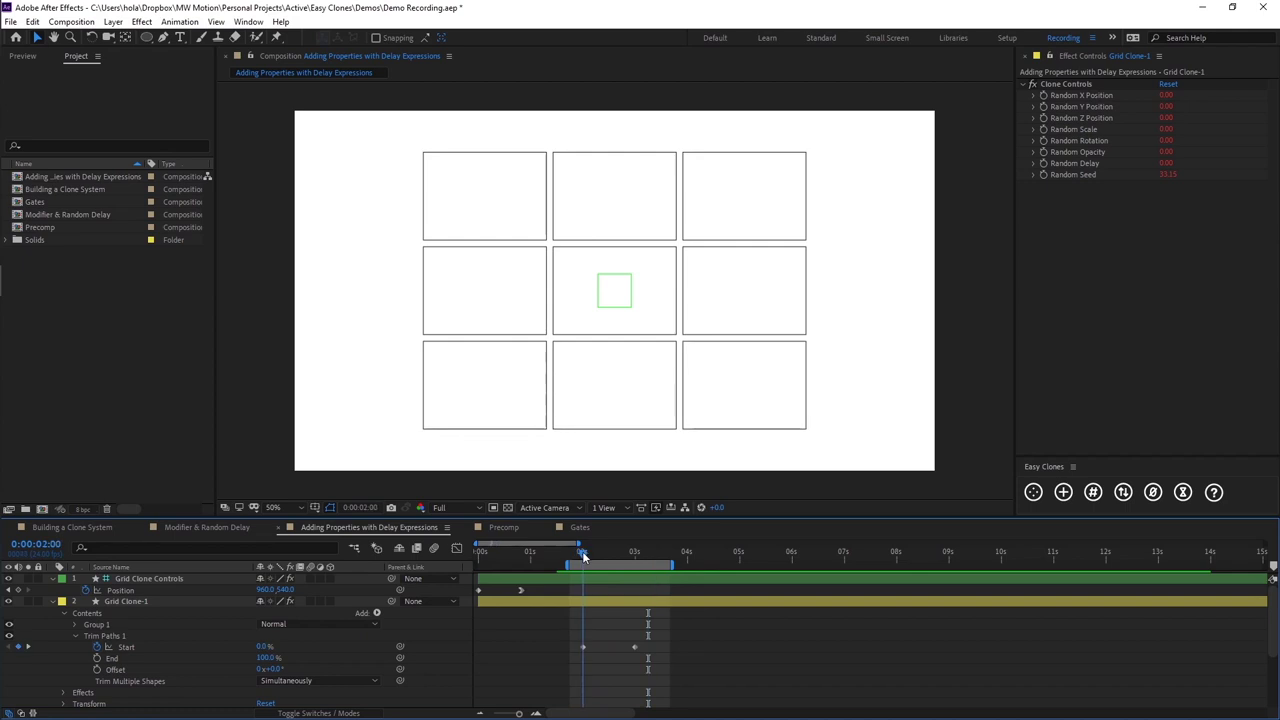
Paste Grid Clone-1's Start keyframes onto Grid Clone-2 through Grid Clone-9
left_click(95, 639)
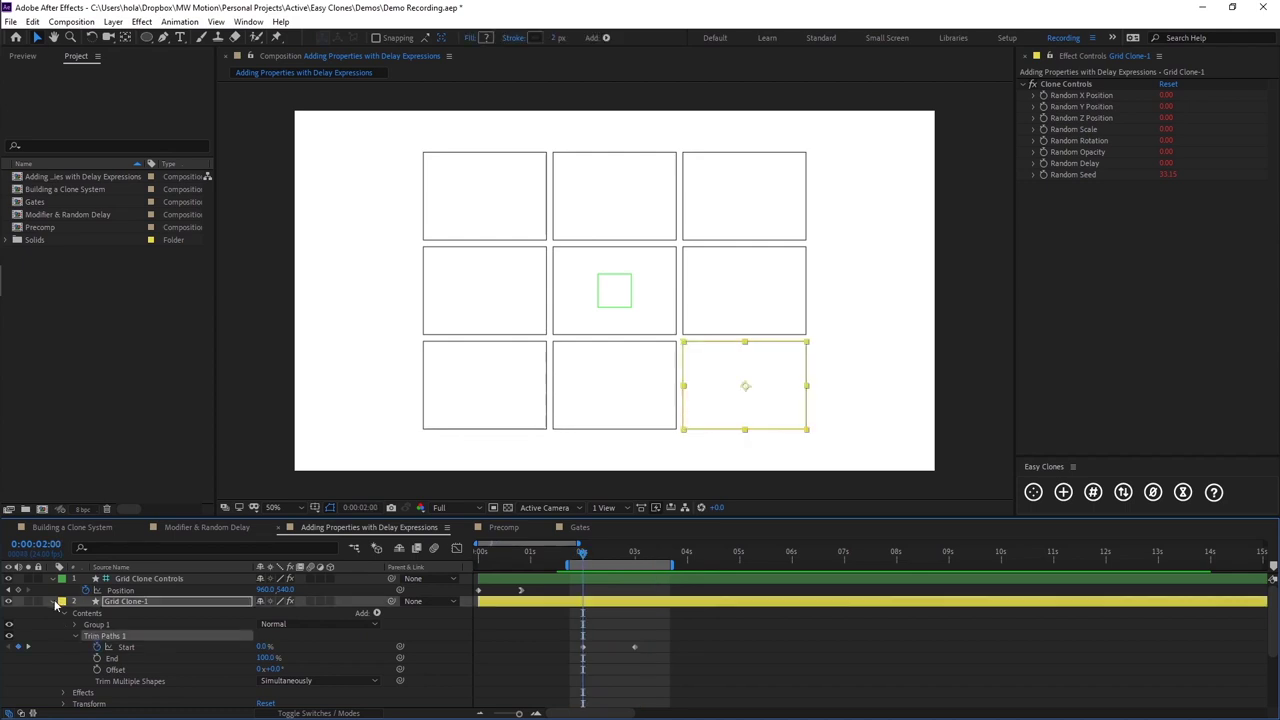
left_click(55, 602)
left_click(159, 613)
left_click(161, 692, "shift")
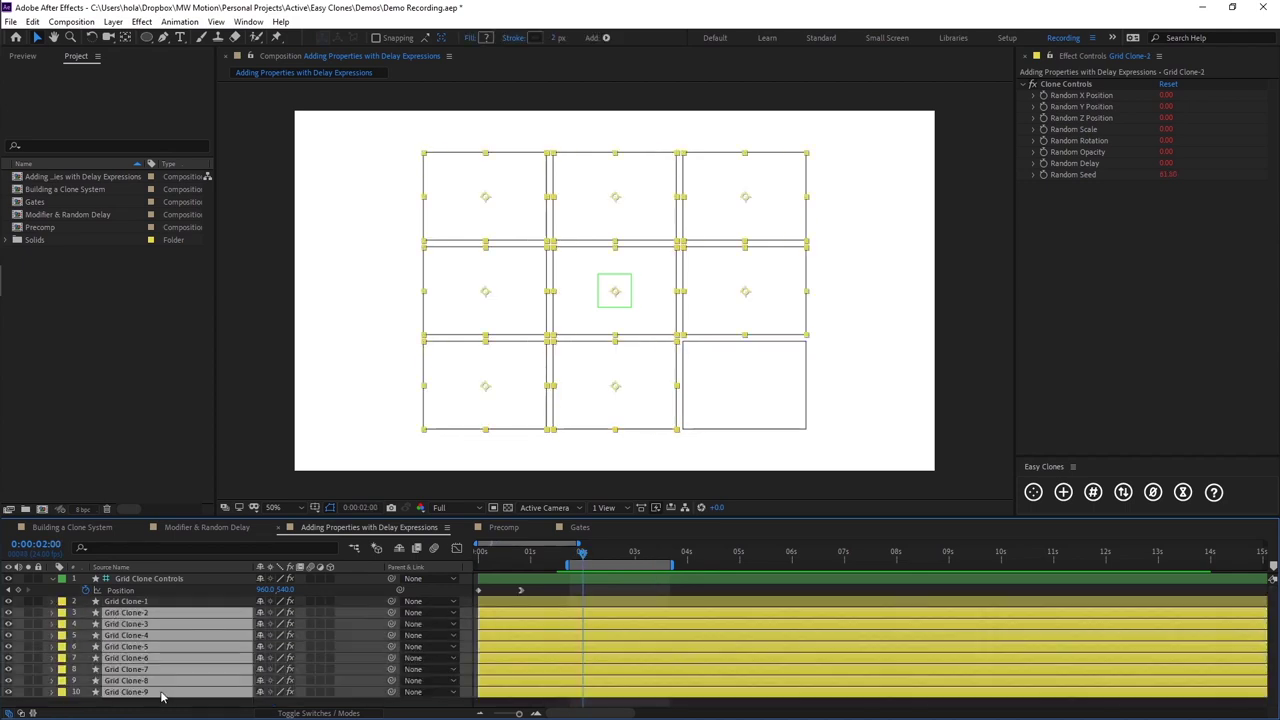
left_click(629, 593)
key("u")
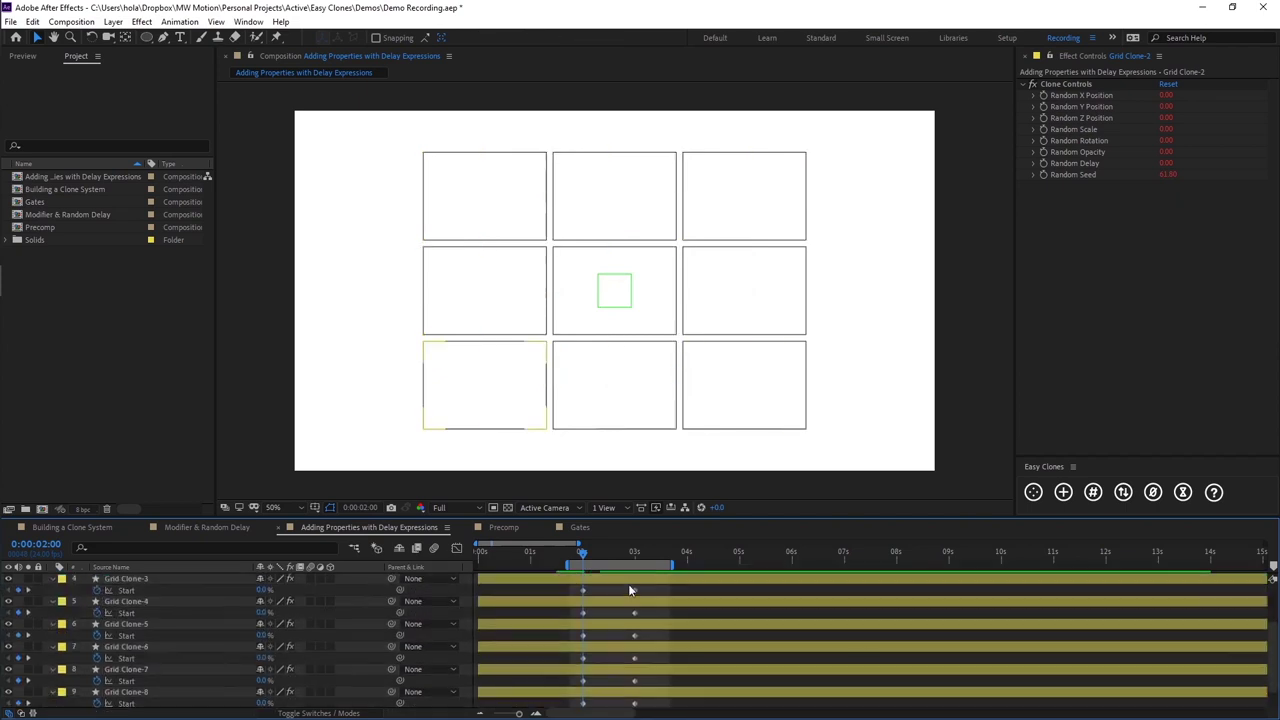
Preview all outlines erasing with the work area extended back to 0s
key("space")
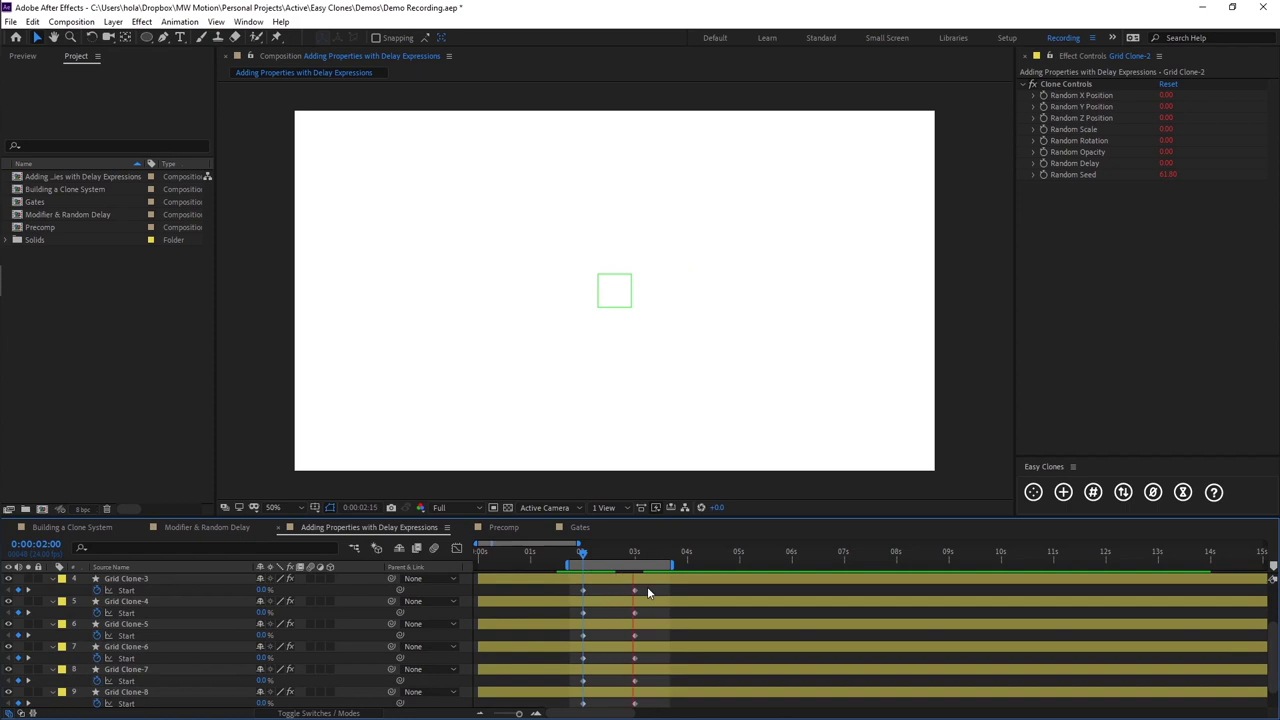
left_click_drag(566, 567, 478, 567)
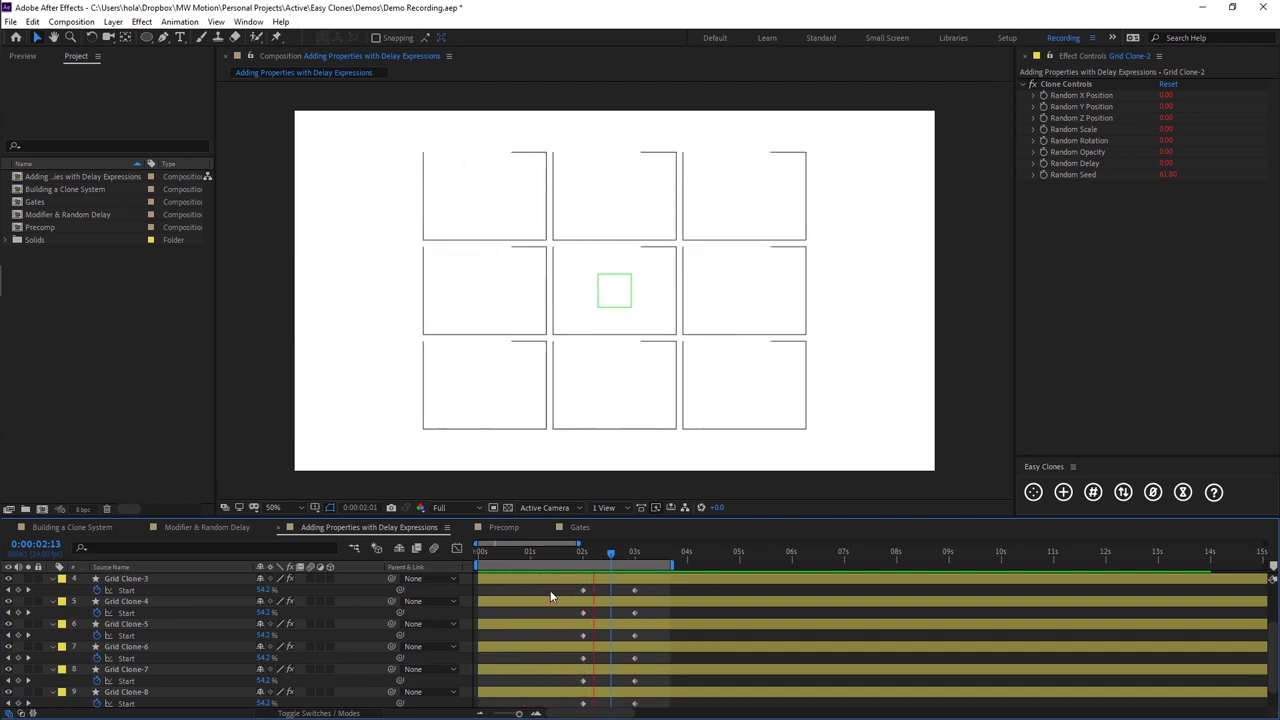
left_click_drag(601, 554, 521, 560)
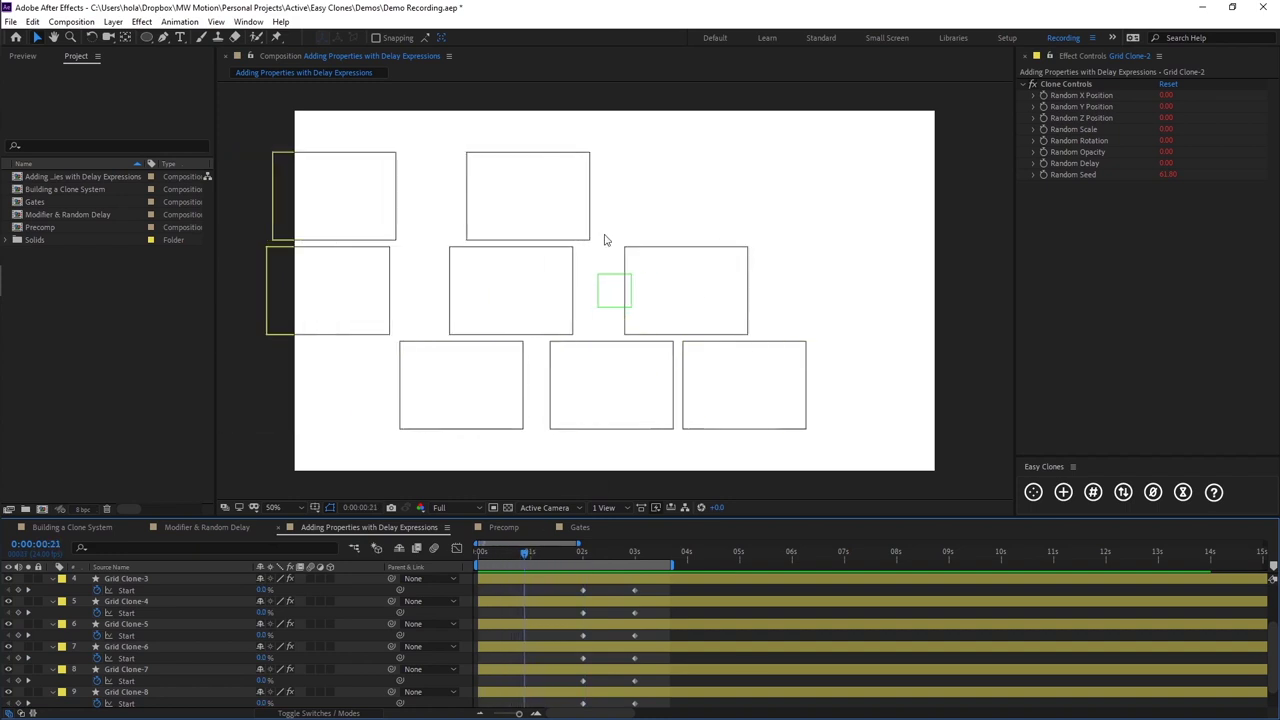
Marquee-select the clones' Start keyframes and offset the later clones' keyframes a few frames apart
left_click(583, 559)
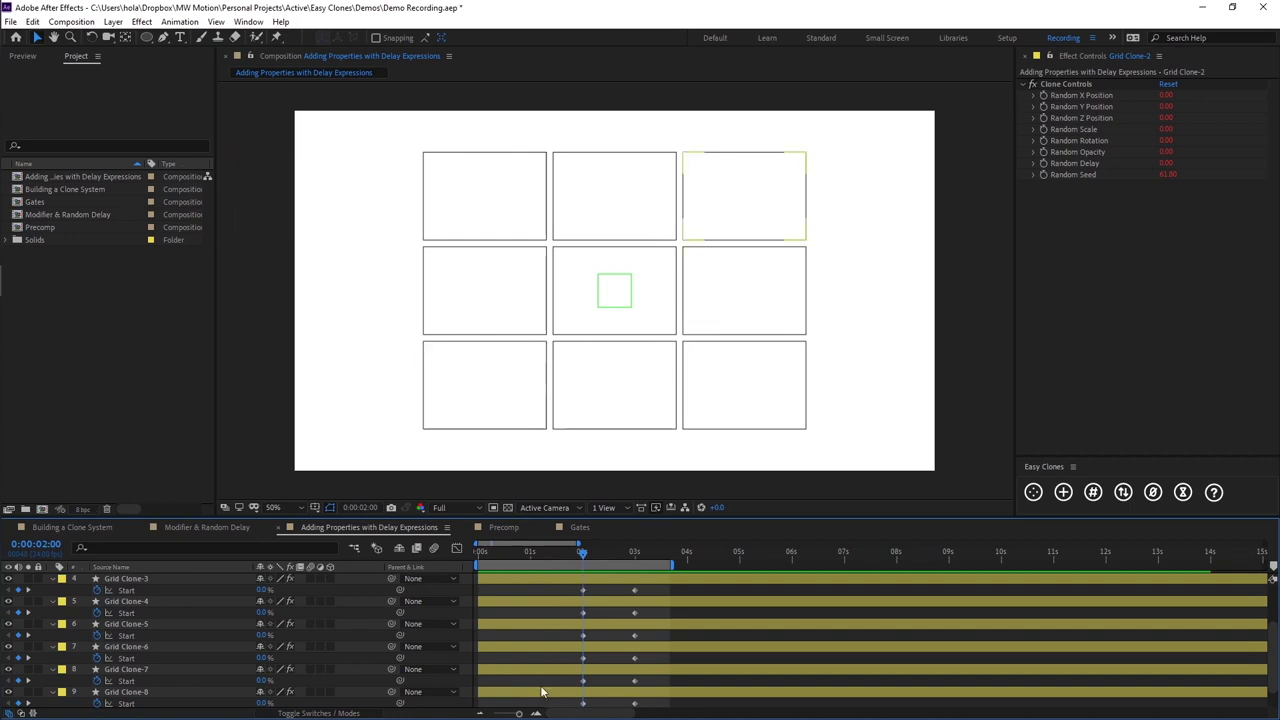
scroll(568, 689, "down", 1)
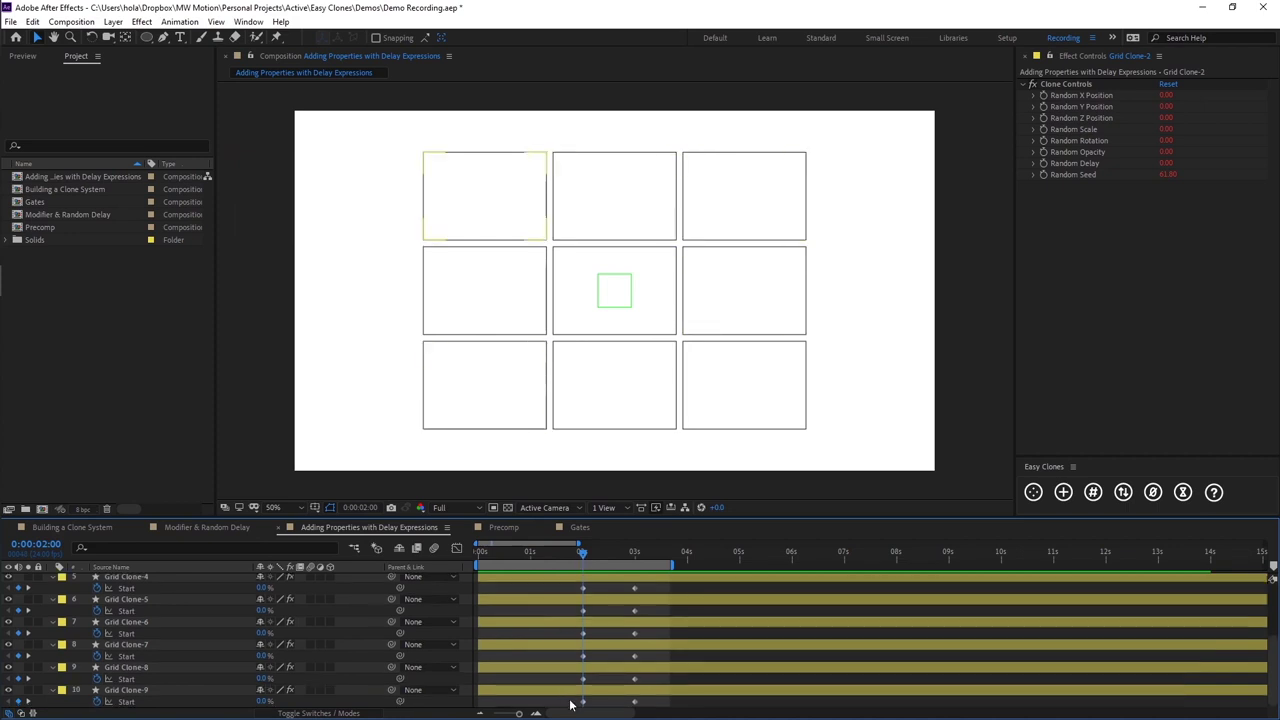
left_click(571, 690)
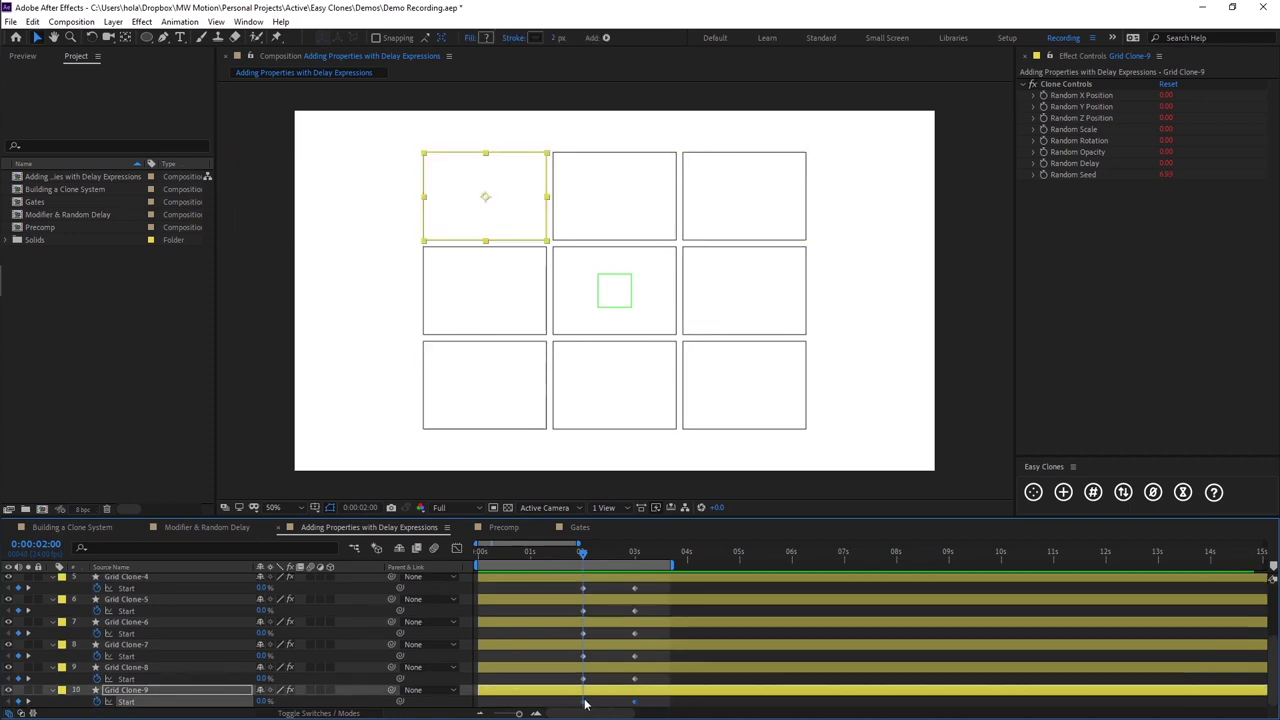
scroll(324, 656, "up", 4)
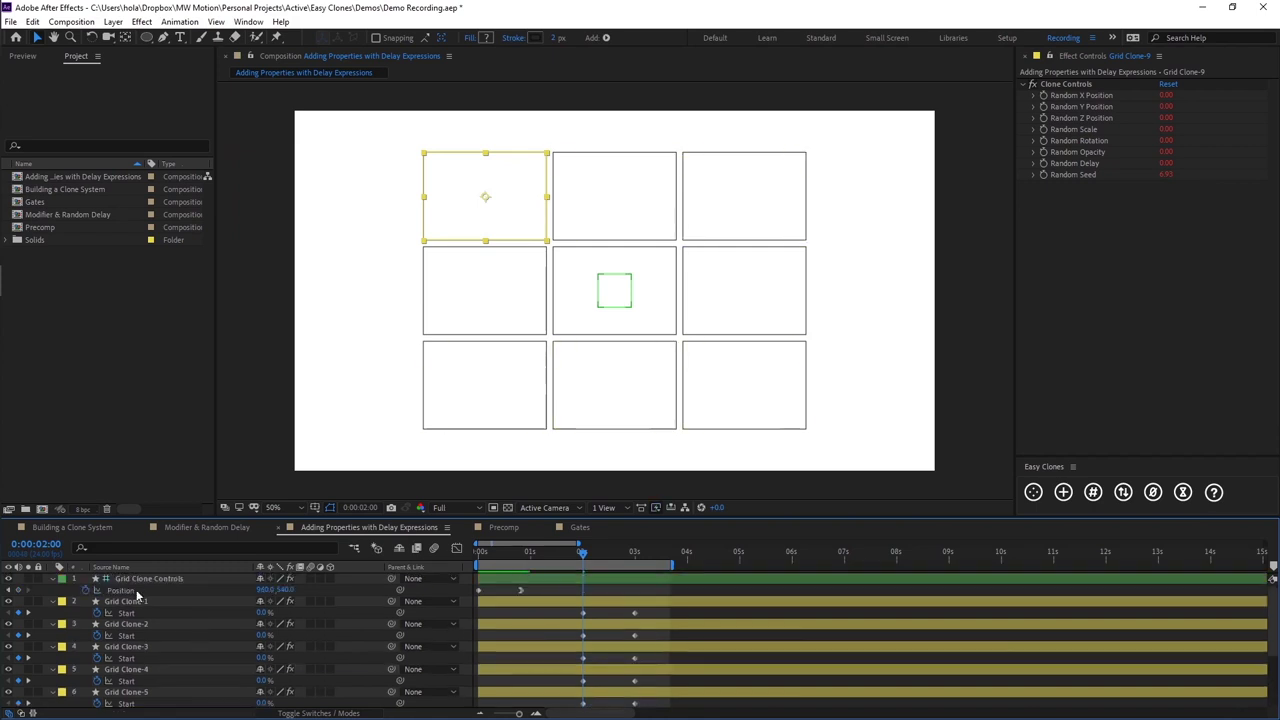
left_click(135, 584)
left_click(1038, 118)
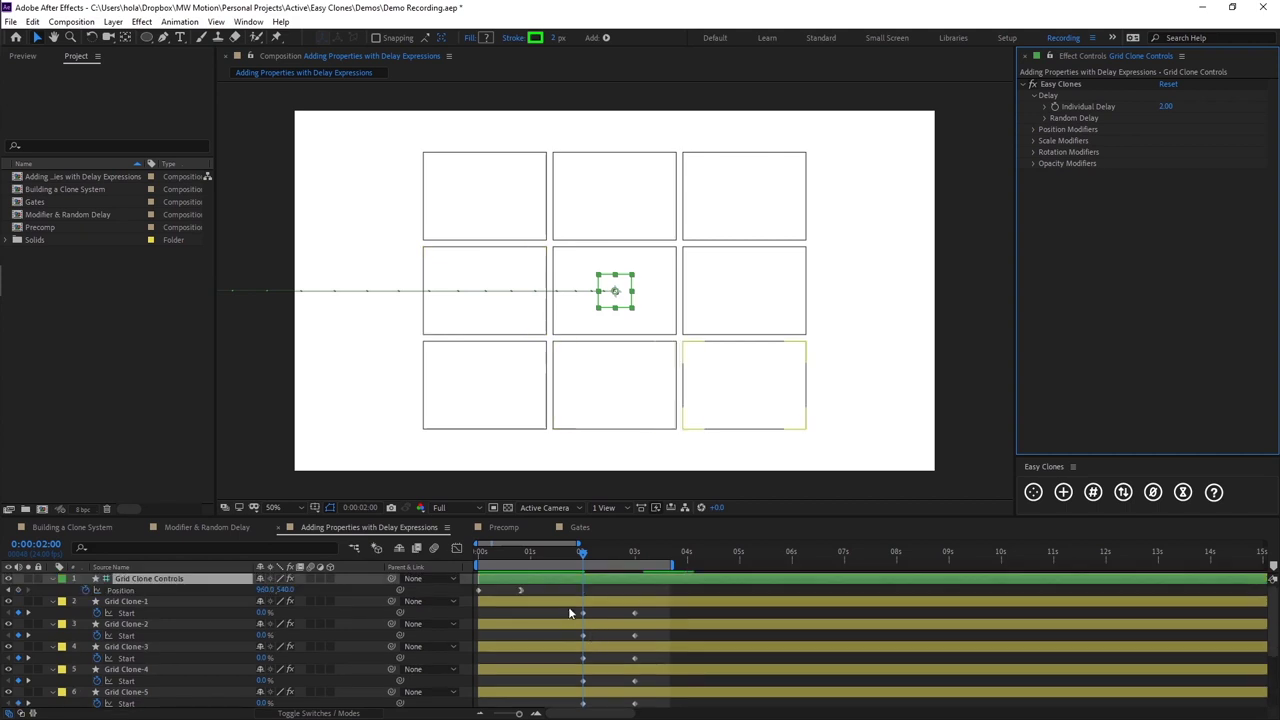
left_click_drag(568, 612, 757, 716)
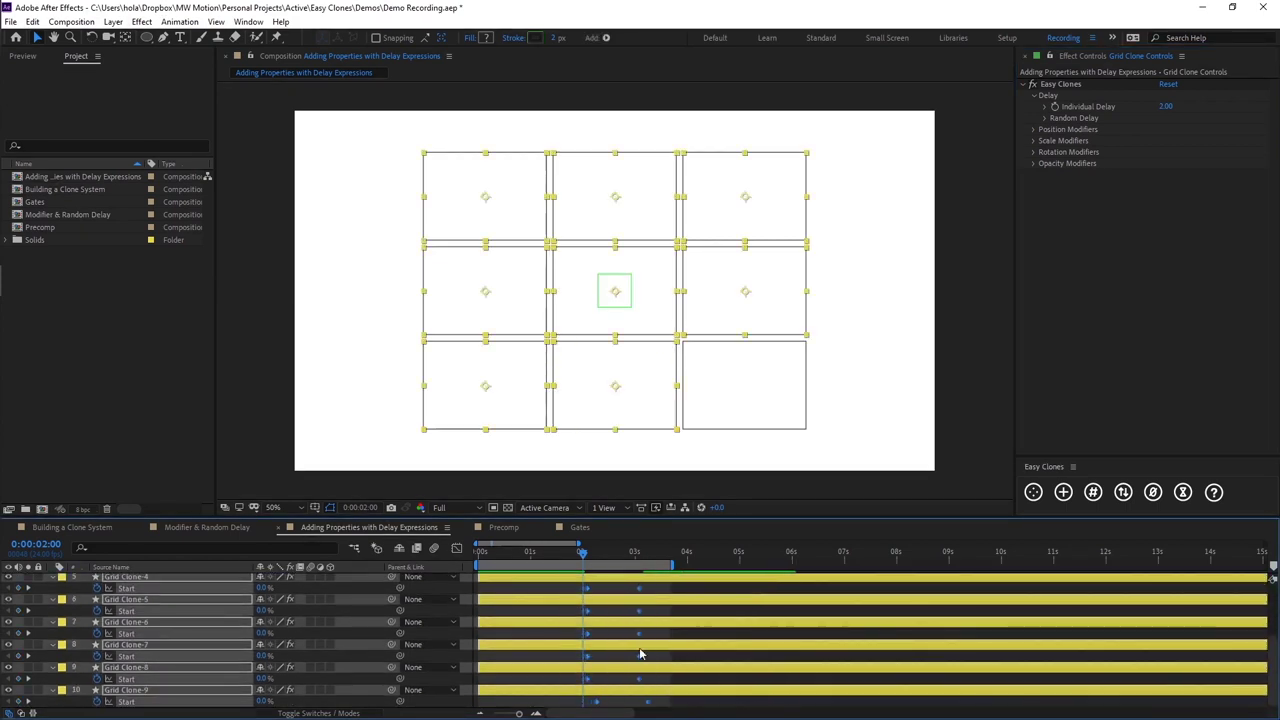
scroll(630, 646, "up", 3)
scroll(575, 636, "down", 3)
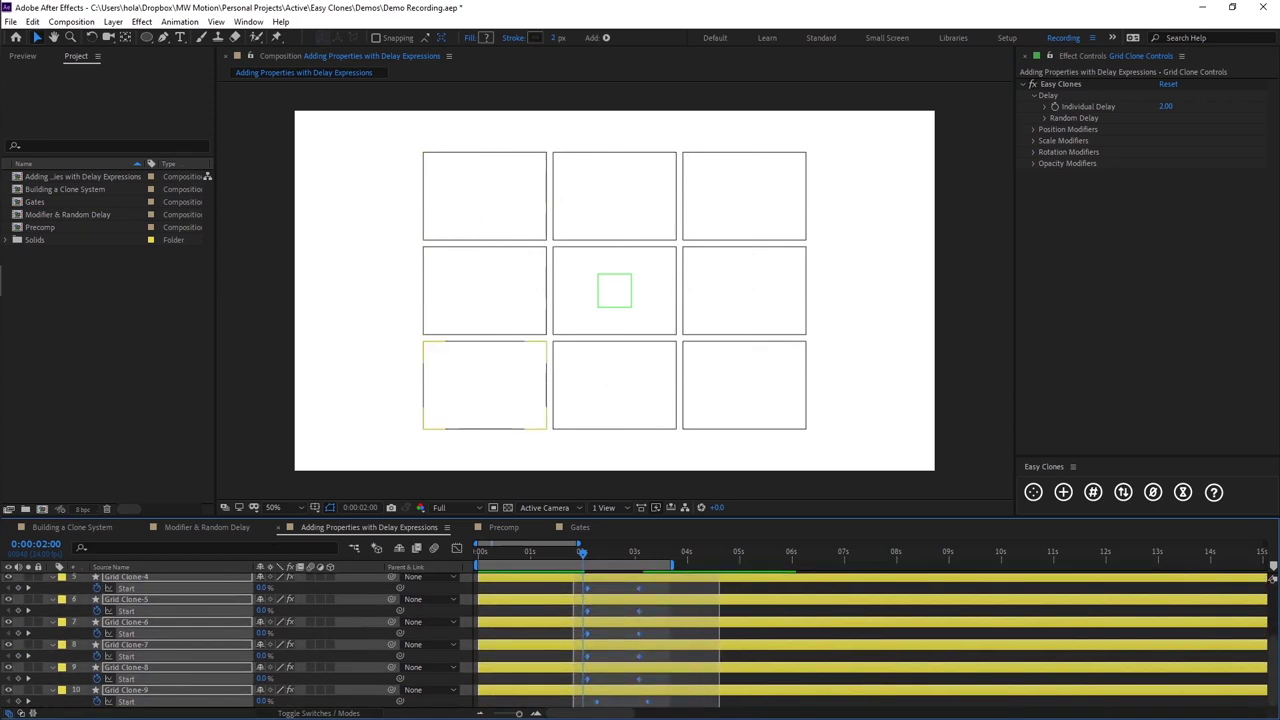
scroll(642, 663, "up", 3)
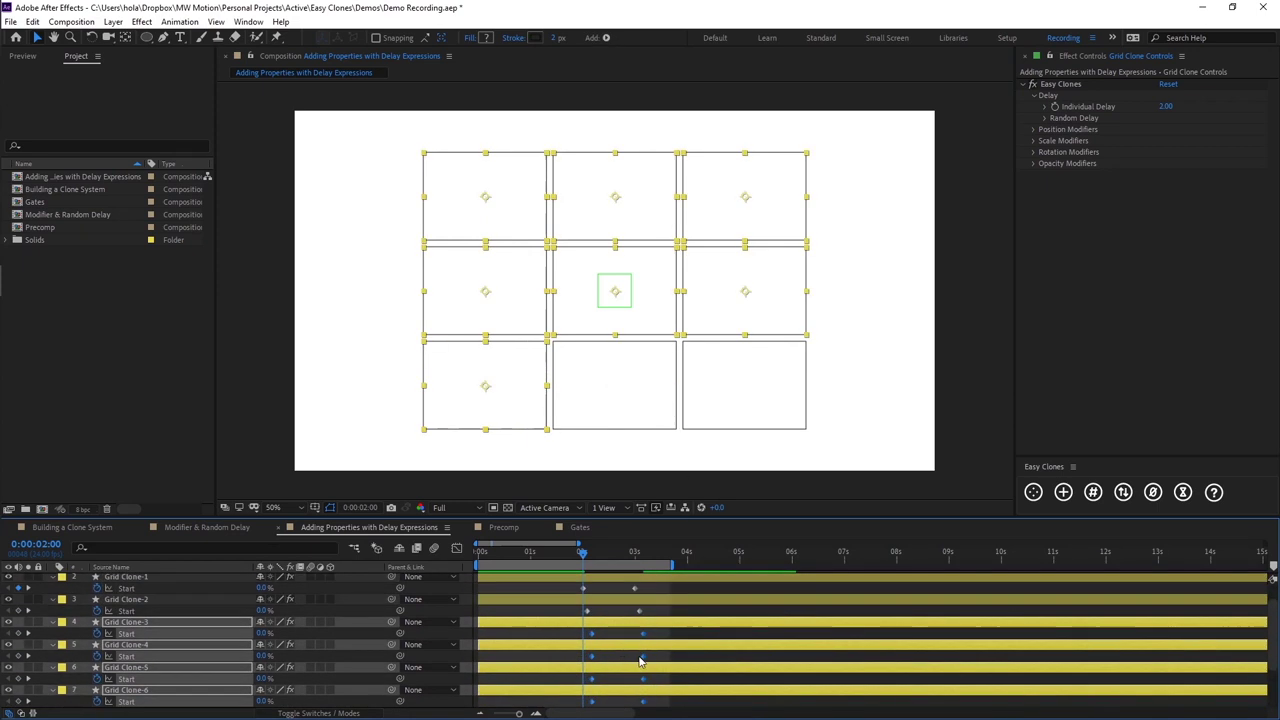
left_click(571, 586)
Set the work area start at 0:00:01:17 and preview the staggered outline reveal
left_click_drag(580, 554, 588, 554)
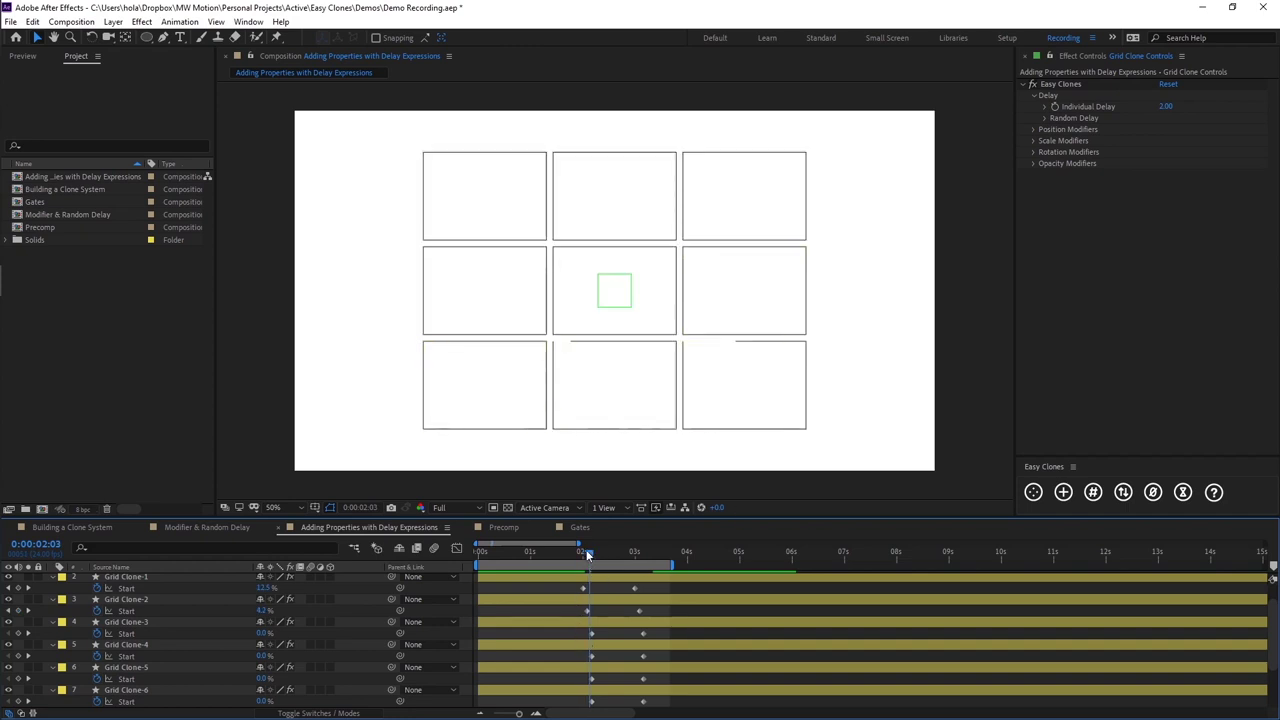
left_click_drag(588, 555, 565, 553)
key("b")
key("space")
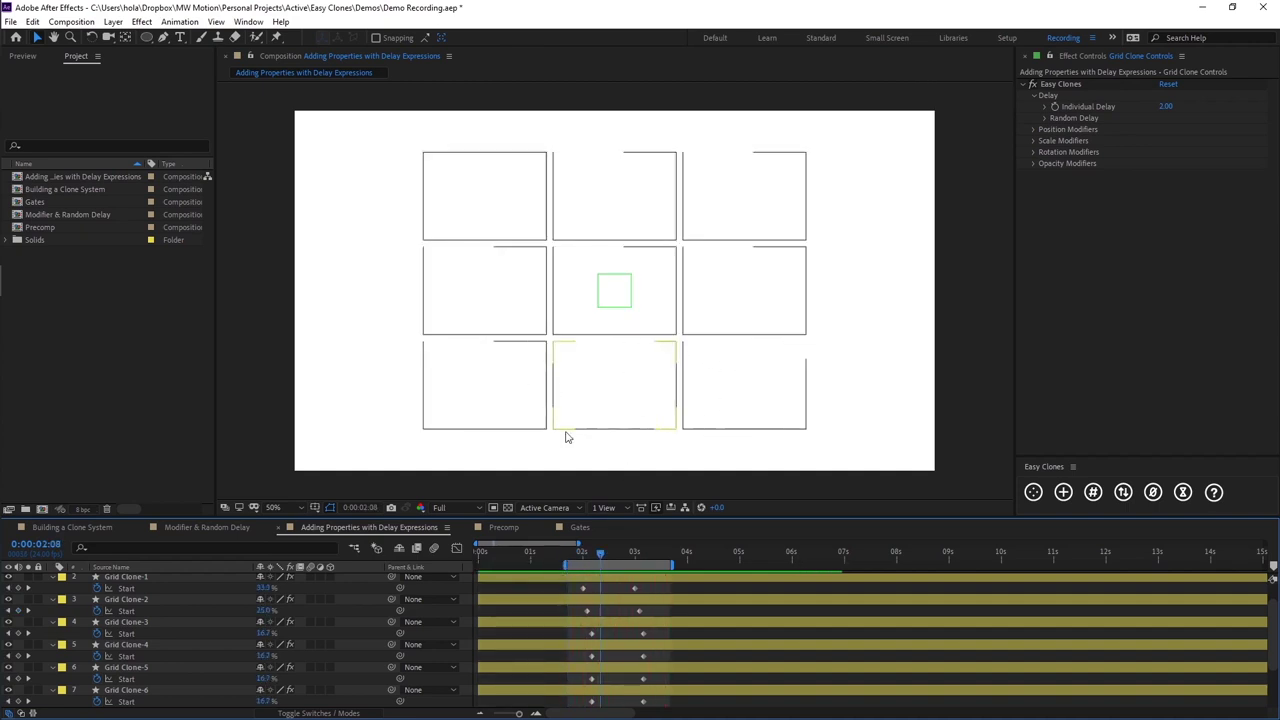
Undo the keyframe nudges so every clone's Start keyframes line up at 2s and 3s
key("ctrl+z")
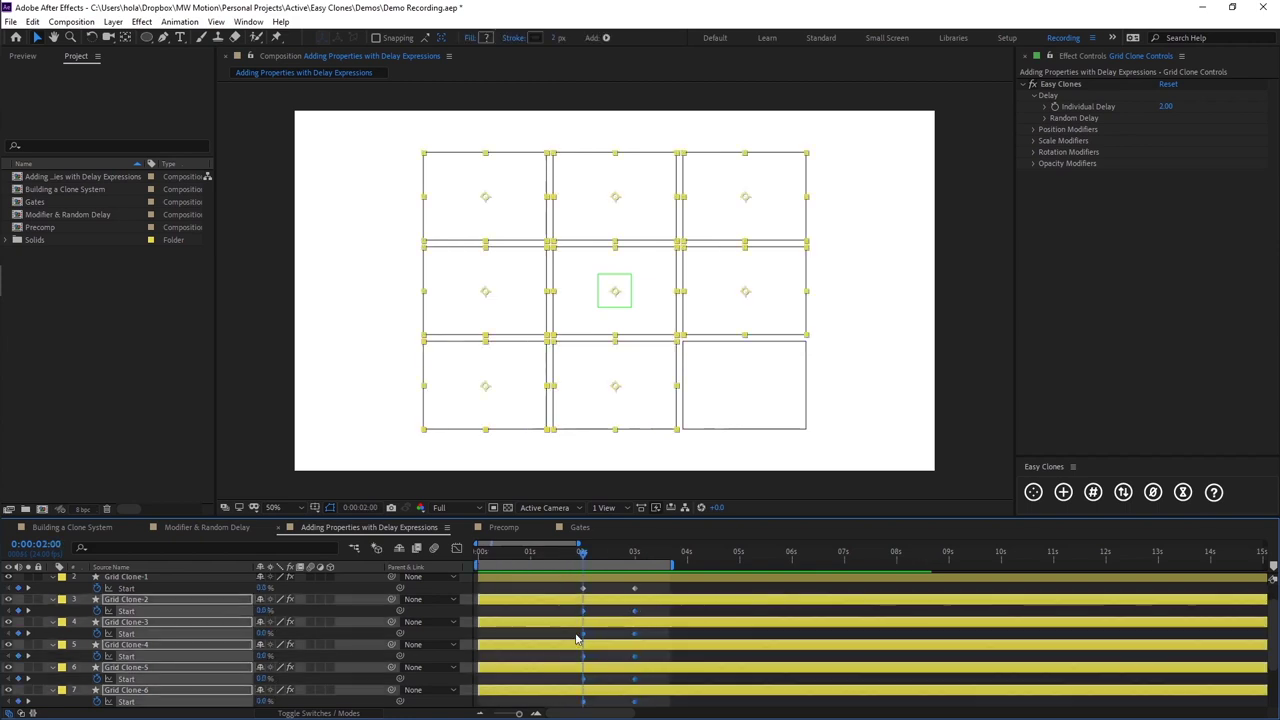
key("ctrl+Down")
key("ctrl+Down")
key("ctrl+Down")
key("alt+Right")
key("alt+Right")
key("alt+Right")
key("alt+Right")
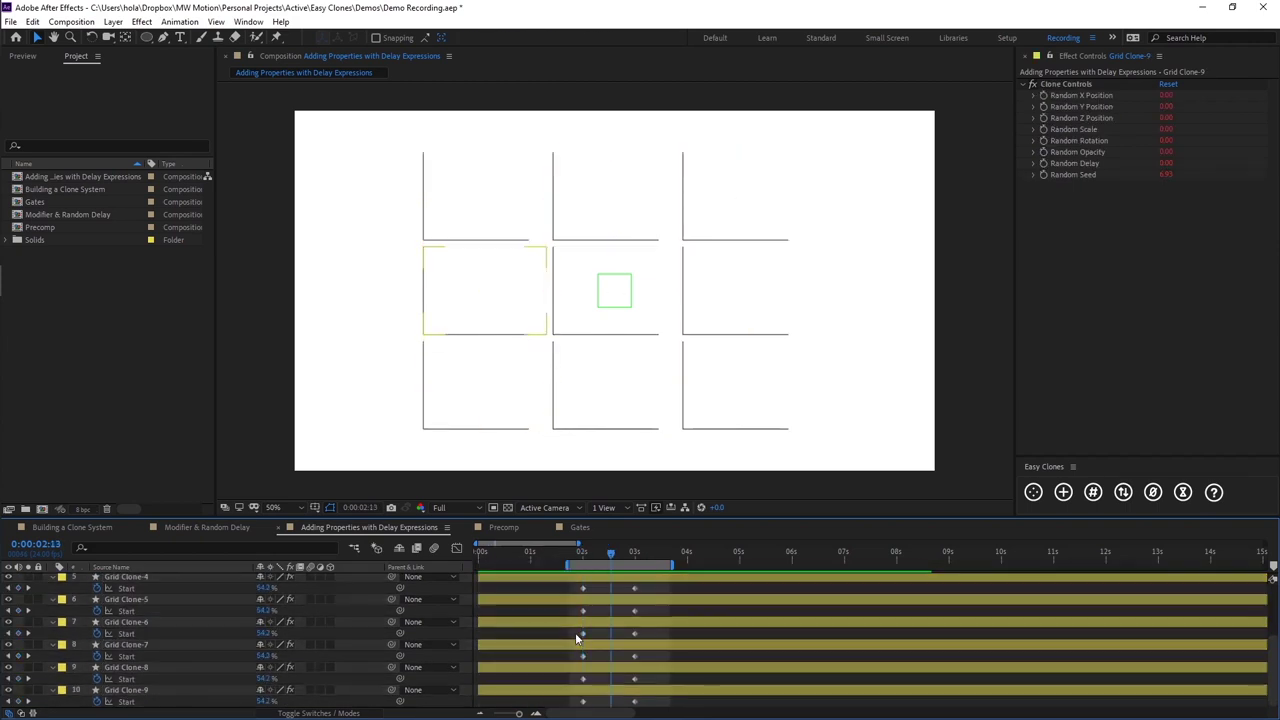
key("ctrl+Up")
key("ctrl+Up")
key("ctrl+Up")
key("ctrl+Up")
key("ctrl+Up")
key("ctrl+Up")
key("ctrl+Up")
key("ctrl+Up")
key("ctrl+Up")
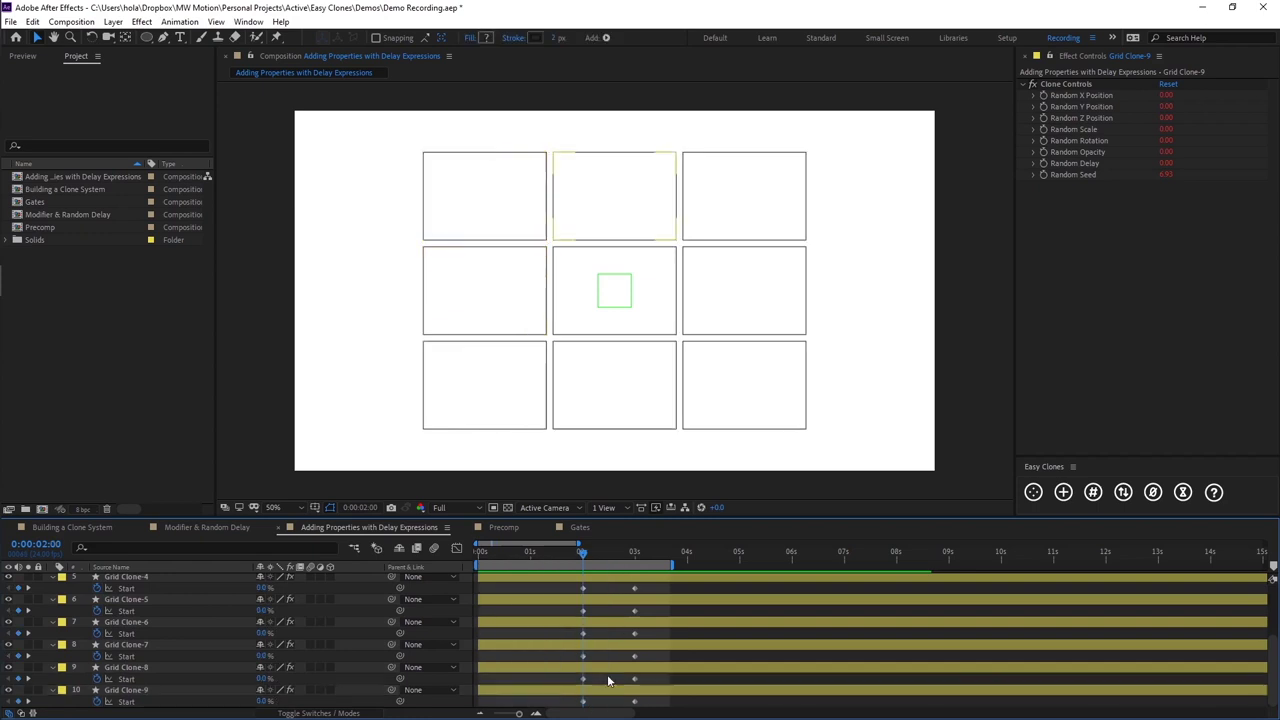
Marquee-select all the Start keyframes across the Grid Clone layers
scroll(578, 615, "down", 3)
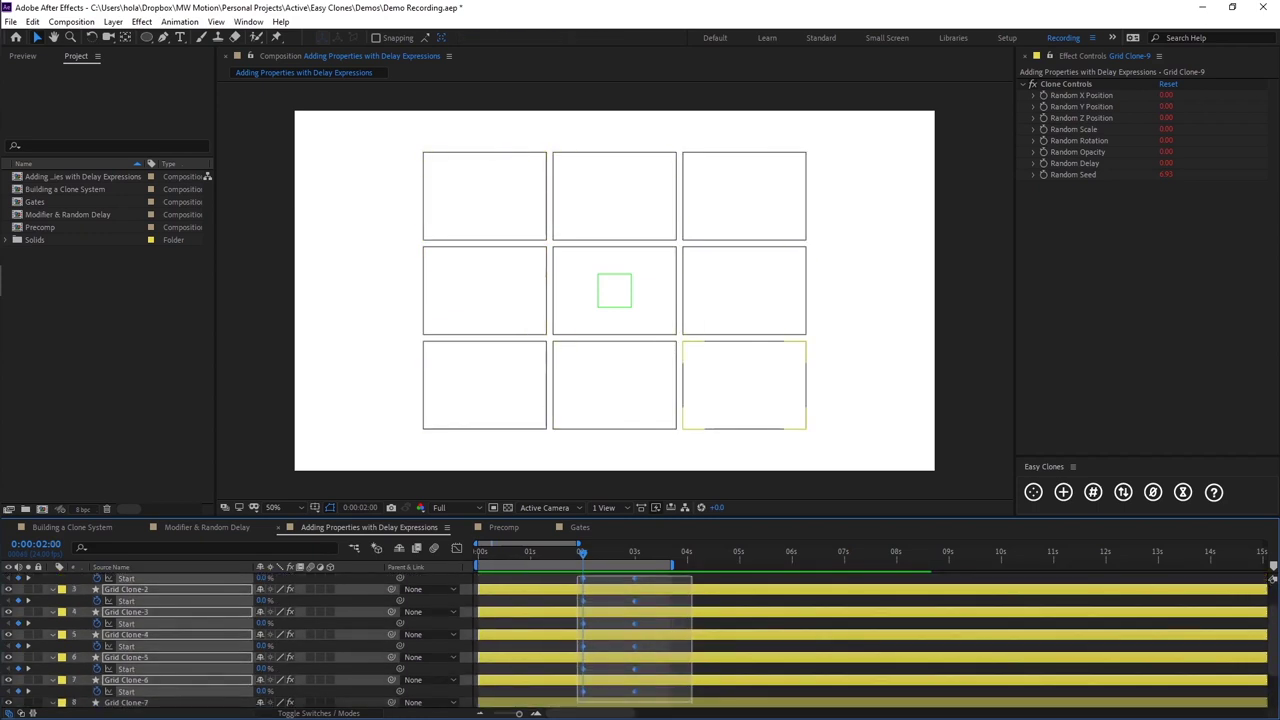
key("ctrl+a")
left_click(617, 681)
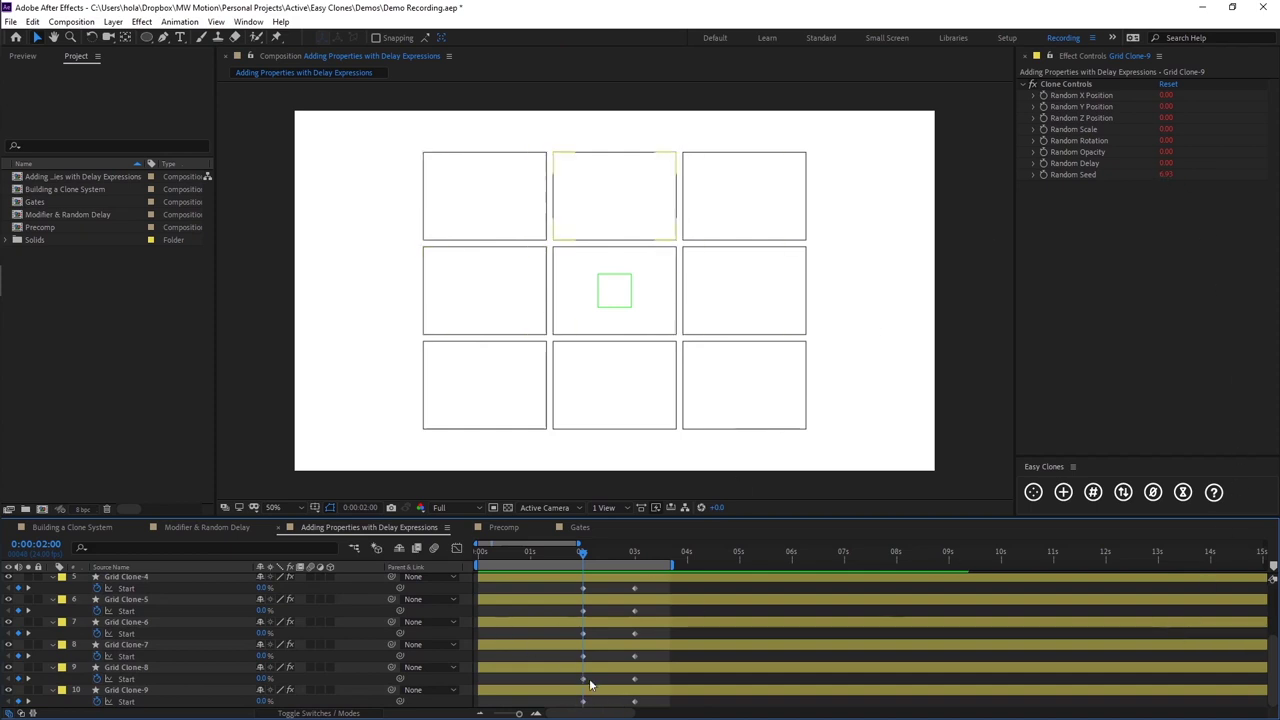
left_click_drag(567, 706, 670, 582)
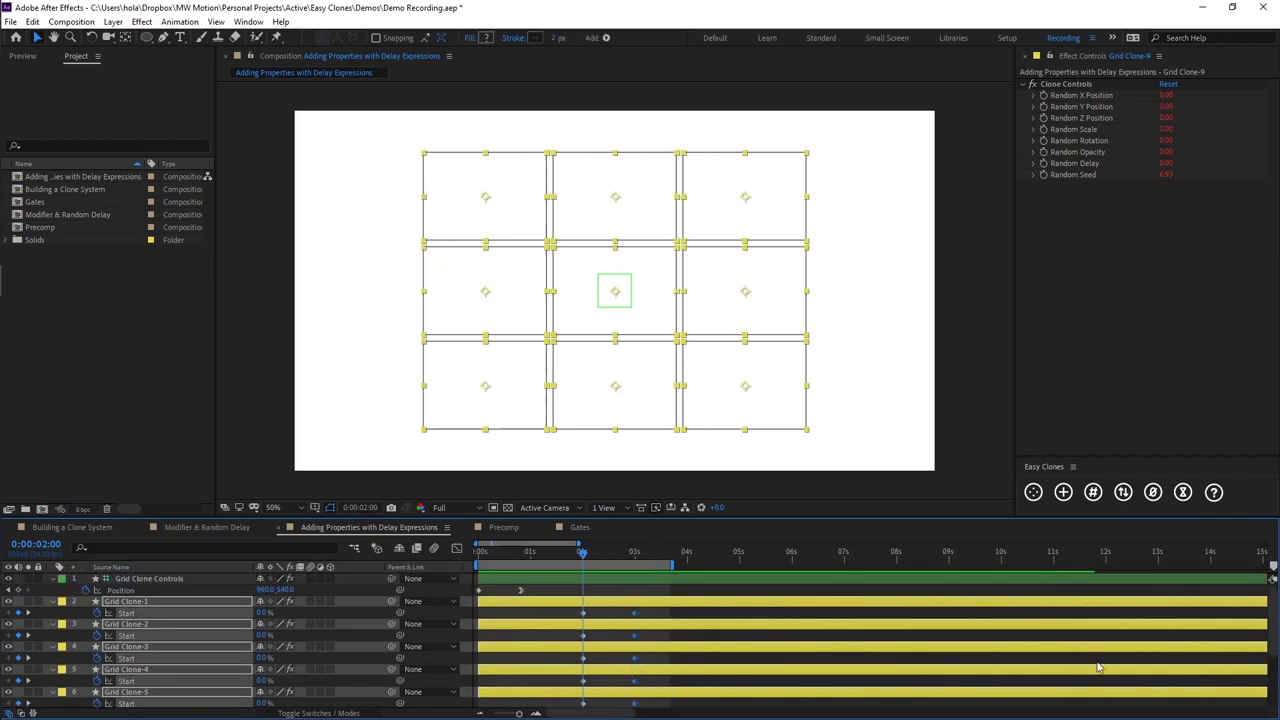
Run Easy Clones Add Delay Expressions on the Start properties and confirm 'Grid' as the Clone System
left_click(1182, 492)
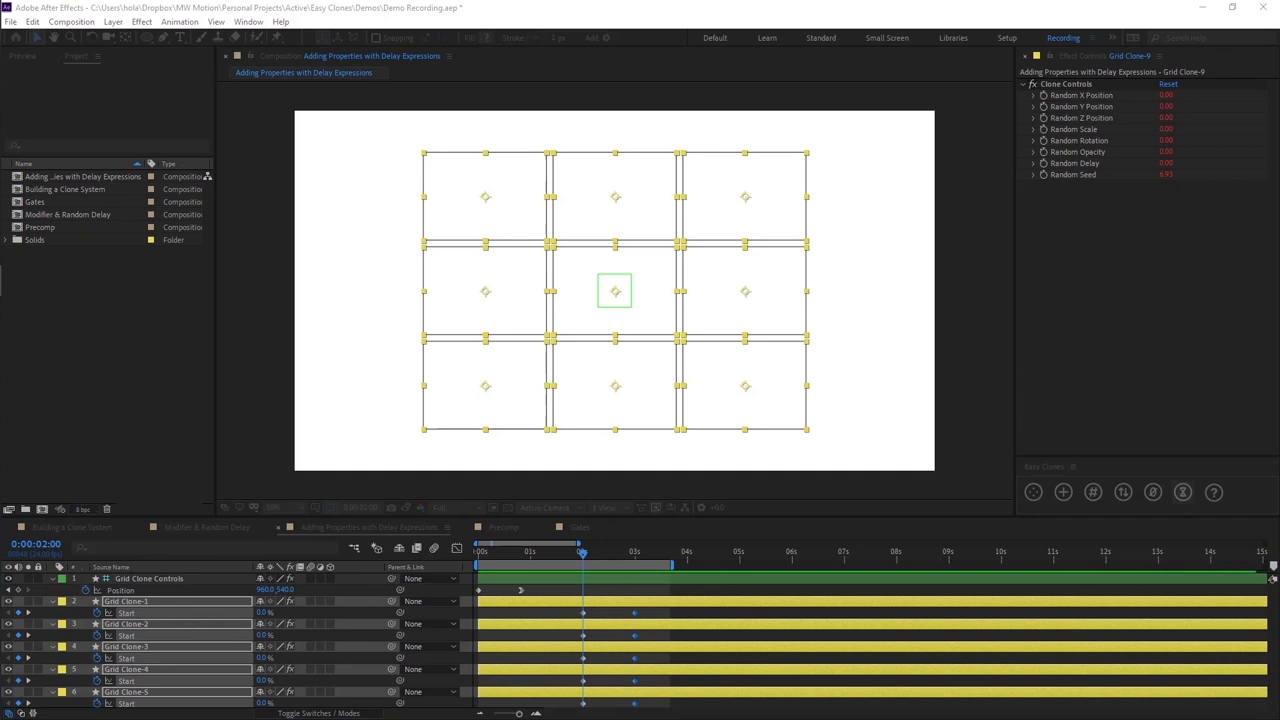
mouse_move(114, 582)
left_mouse_down()
mouse_move(391, 437)
mouse_move(324, 320)
left_mouse_up()
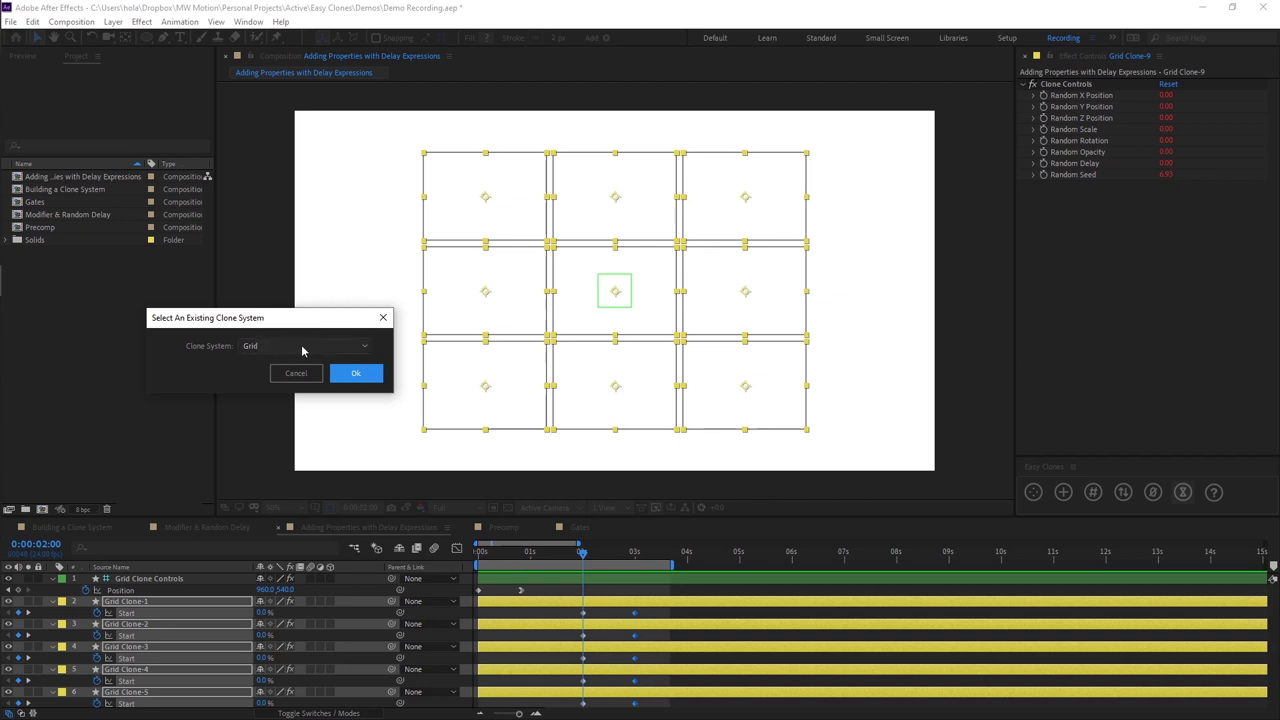
left_click(303, 347)
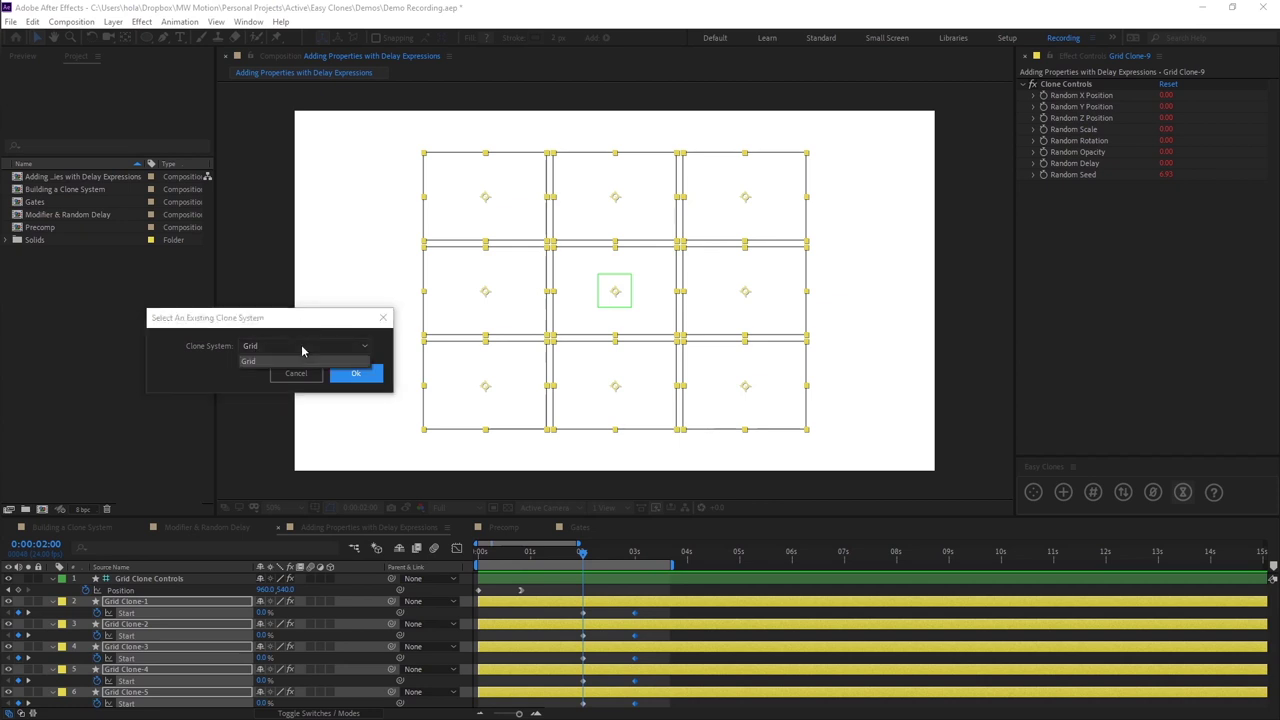
left_click(185, 375)
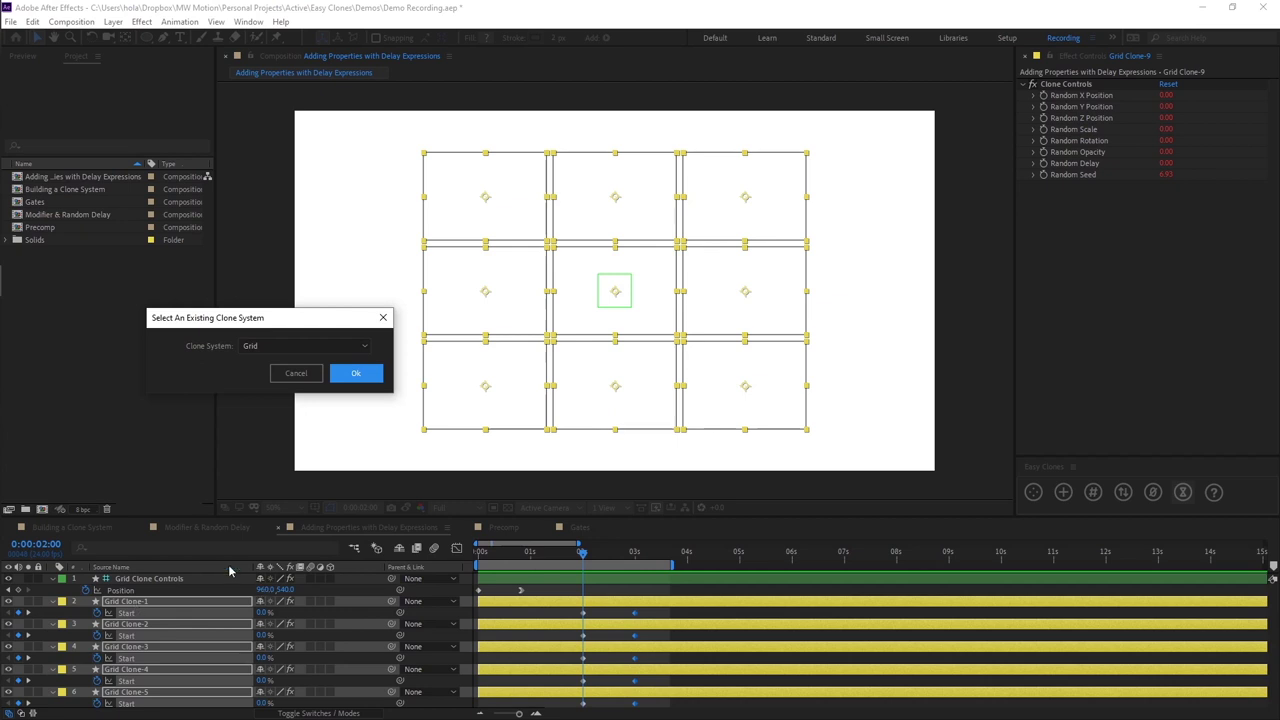
left_click(361, 350)
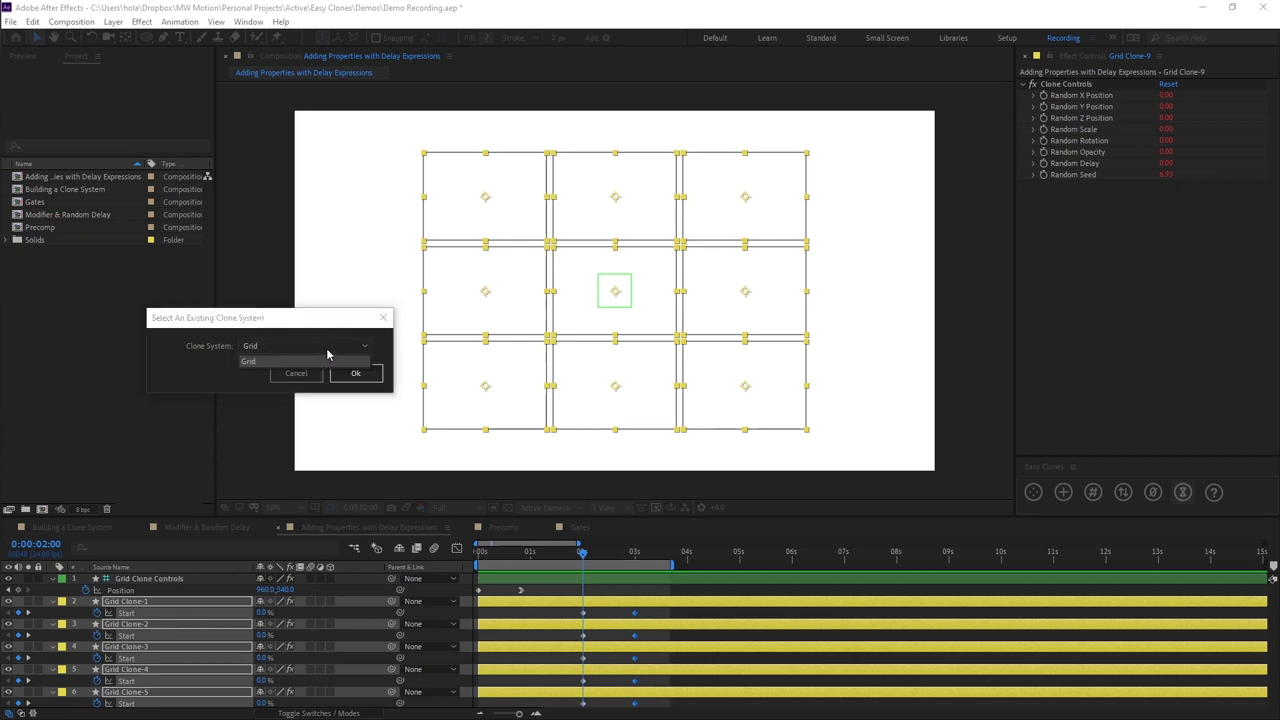
left_click(211, 371)
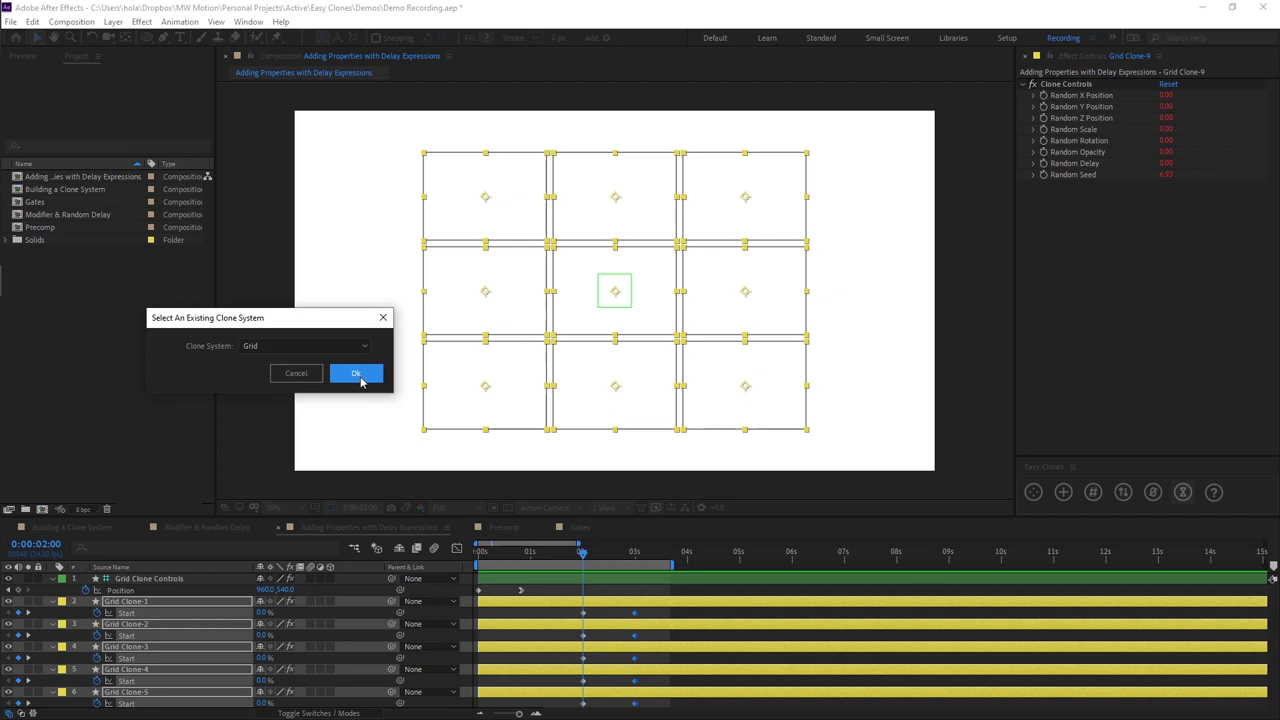
left_click(356, 374)
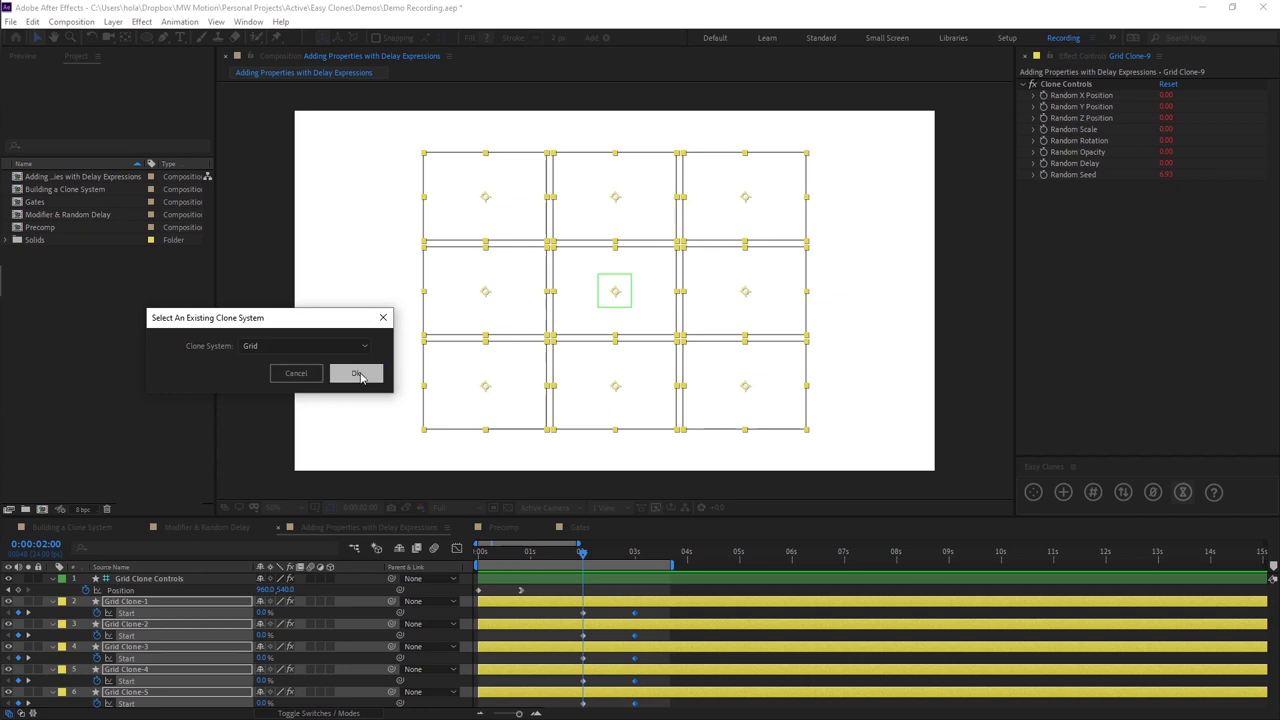
Inspect Grid Clone-1's Start delay expression, then collapse its rows
left_click(553, 613)
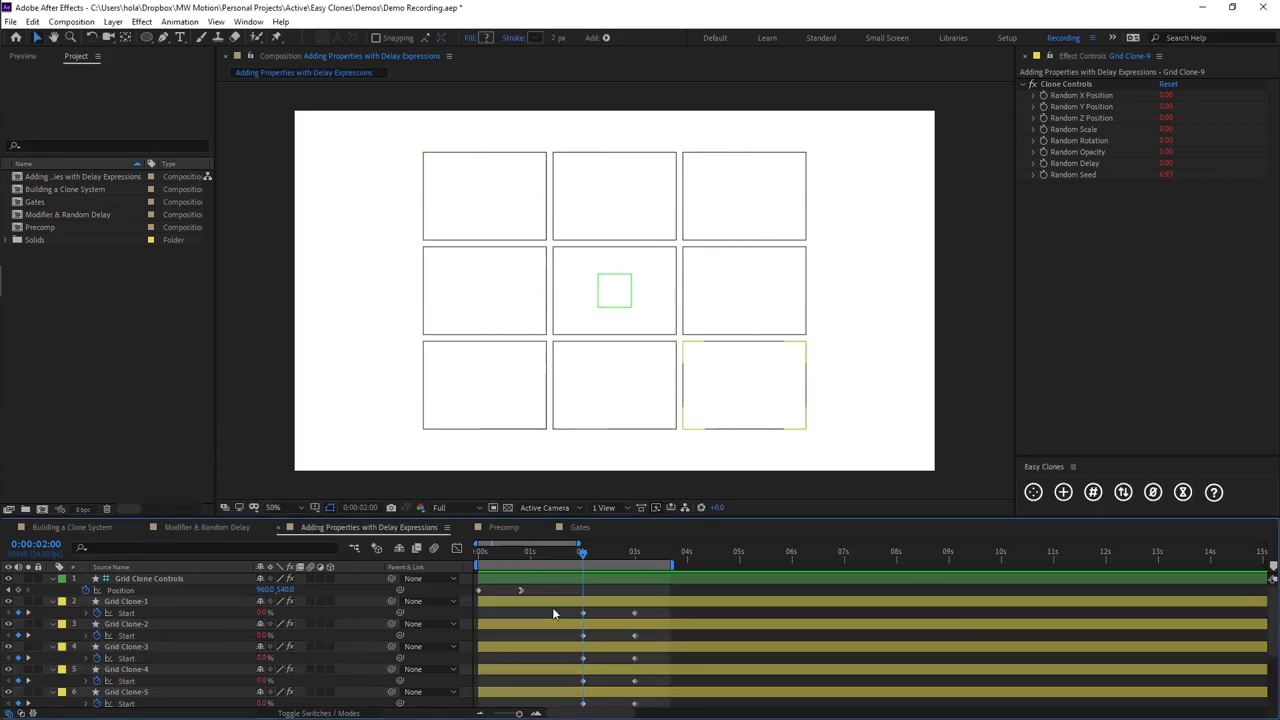
left_click(86, 612)
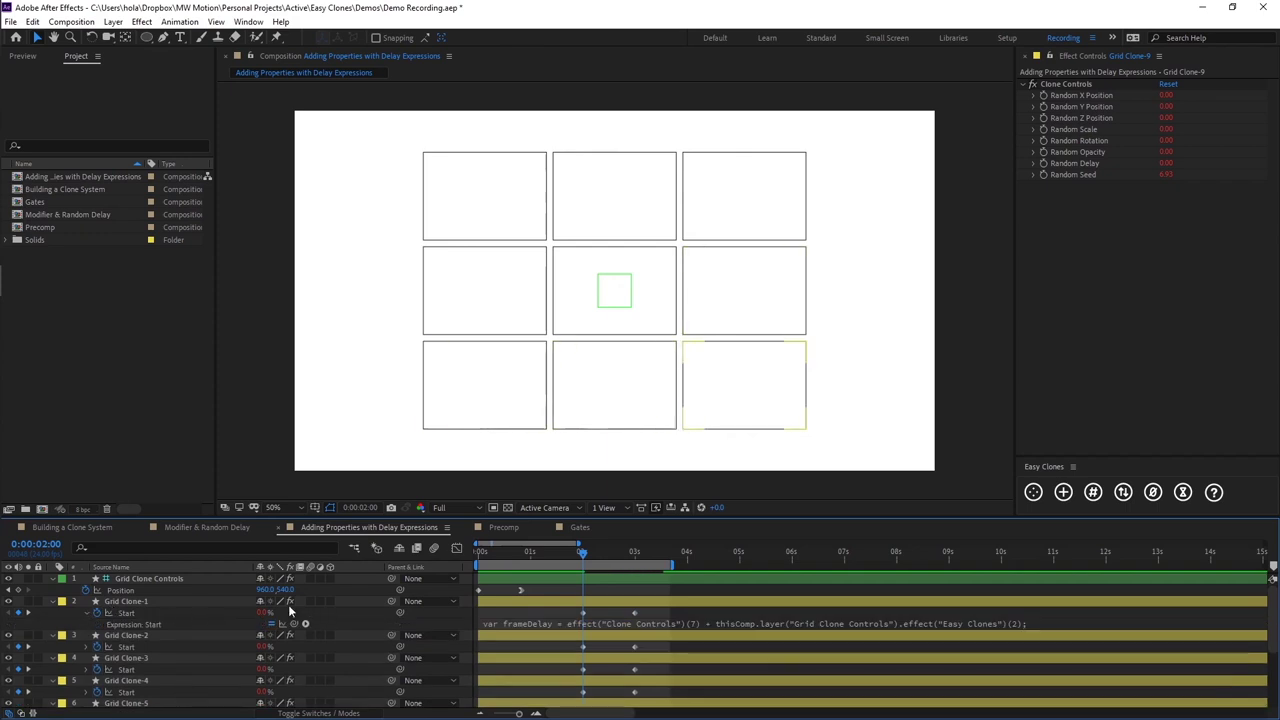
left_click(521, 624)
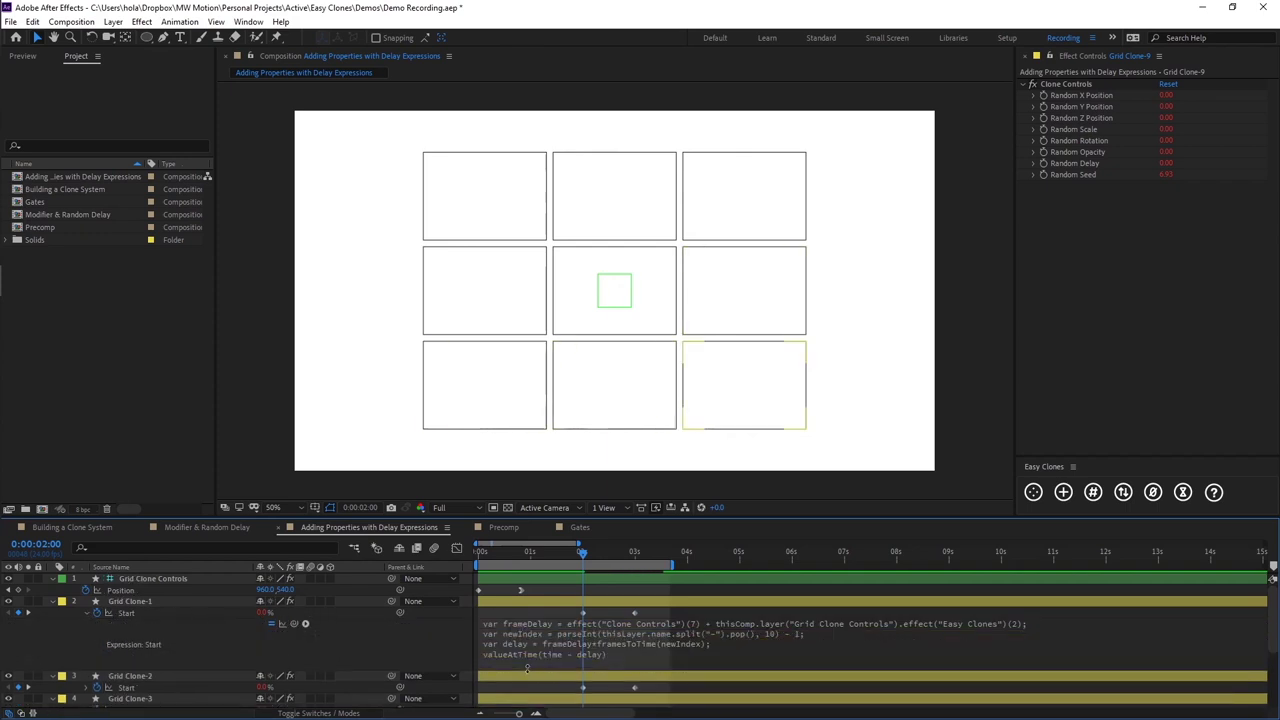
left_click(527, 669)
left_click(88, 613)
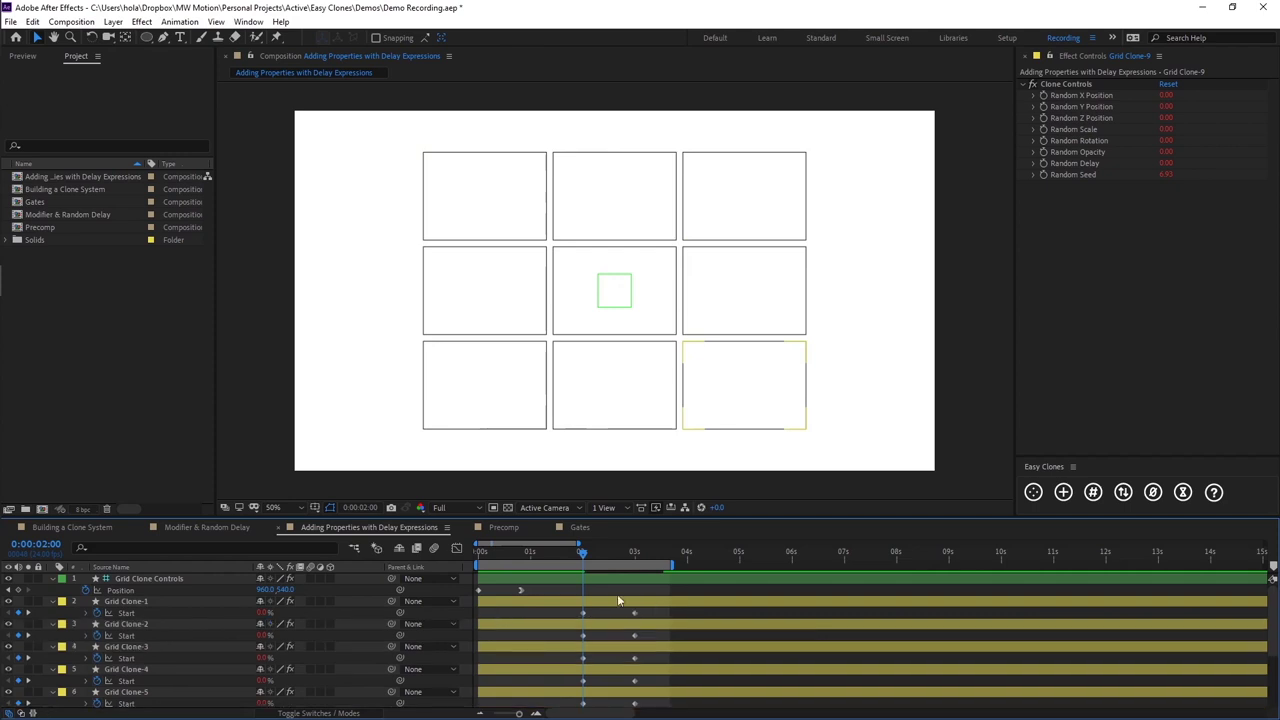
Extend the work area end to just under 6 seconds and preview the sequential reveal
key("space")
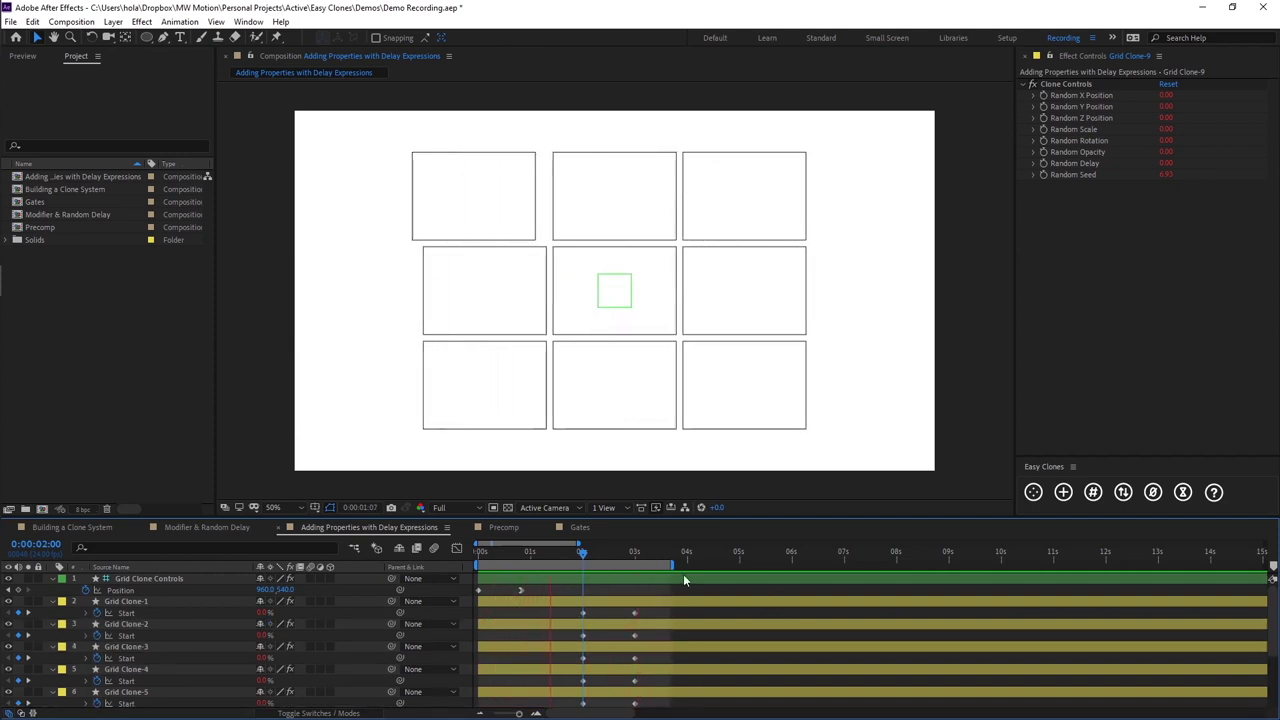
left_click_drag(669, 566, 773, 566)
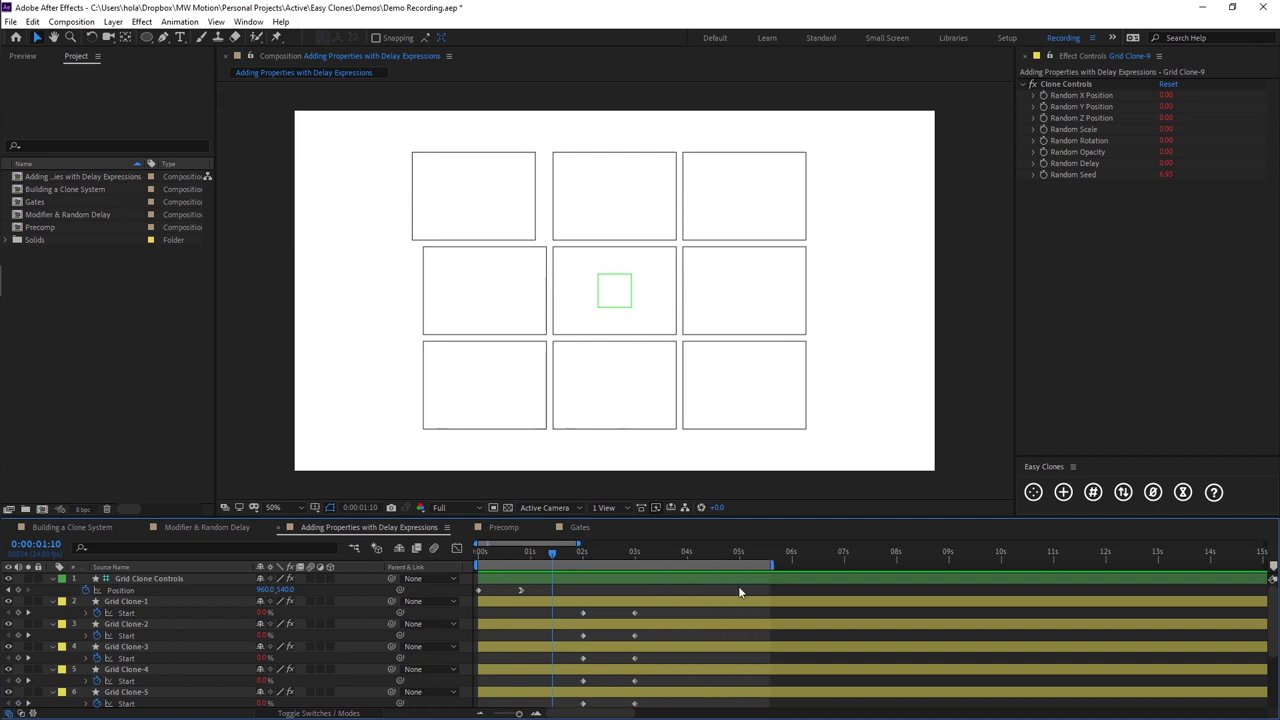
key("space")
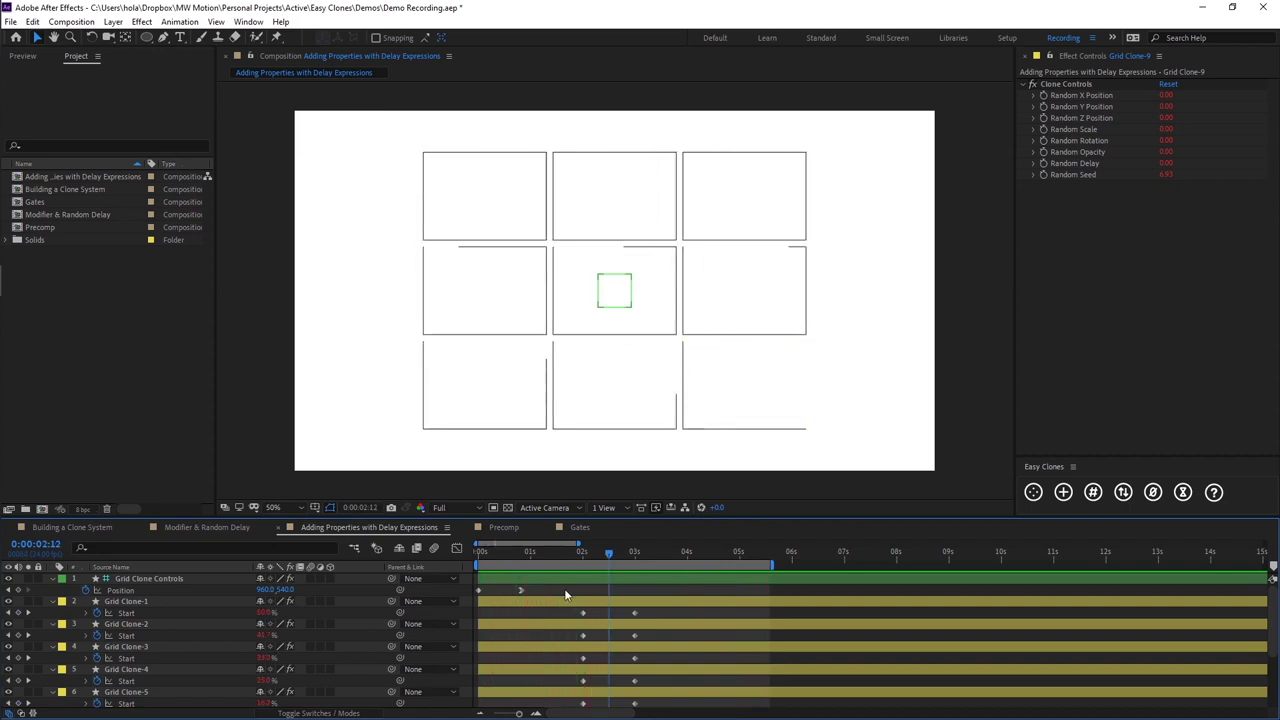
Set Grid Clone Controls' Individual Delay to 10 and preview the clones animating from the start
left_click(210, 578)
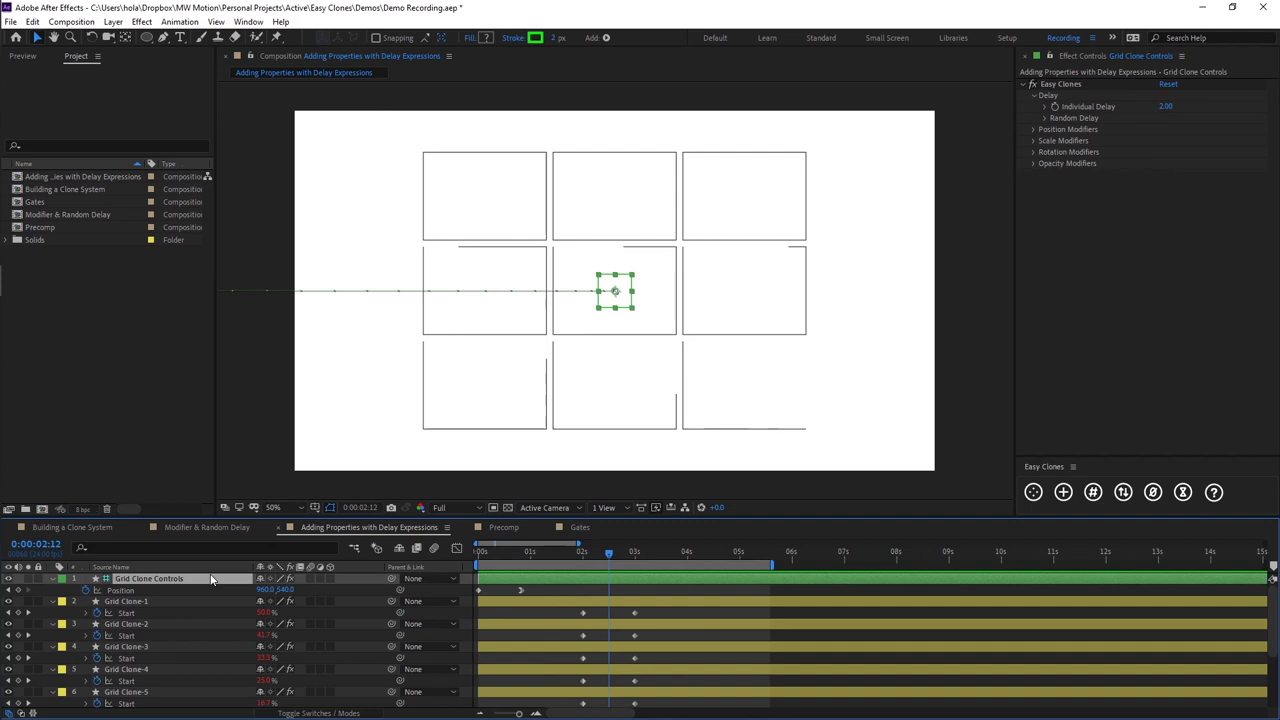
left_click(1166, 106)
type("10")
key("Return")
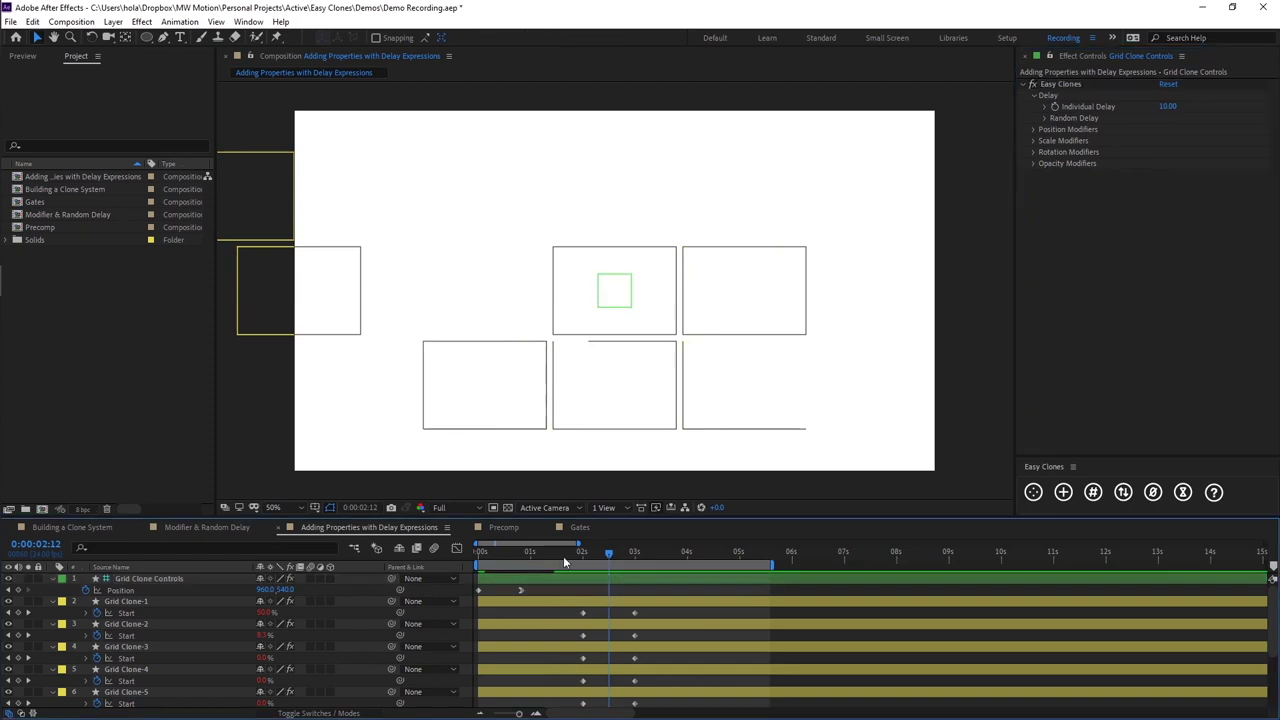
key("Home")
key("space")
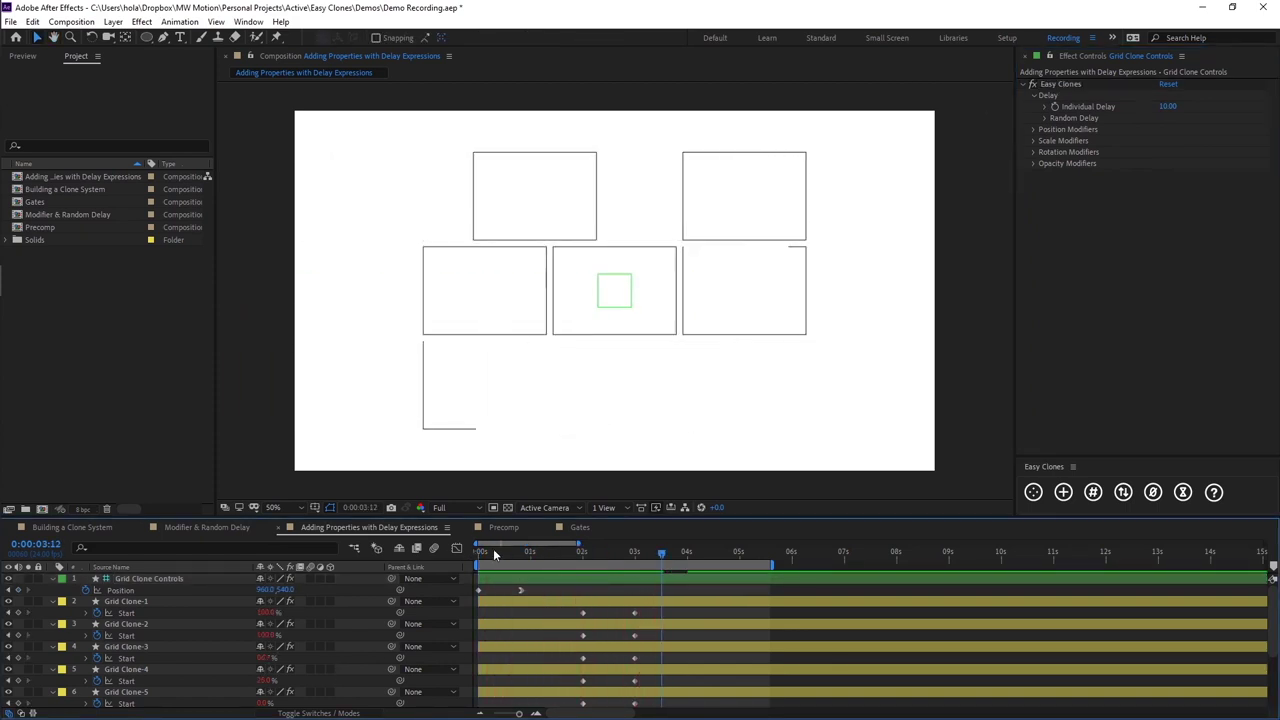
left_click_drag(490, 550, 572, 548)
left_click(801, 387)
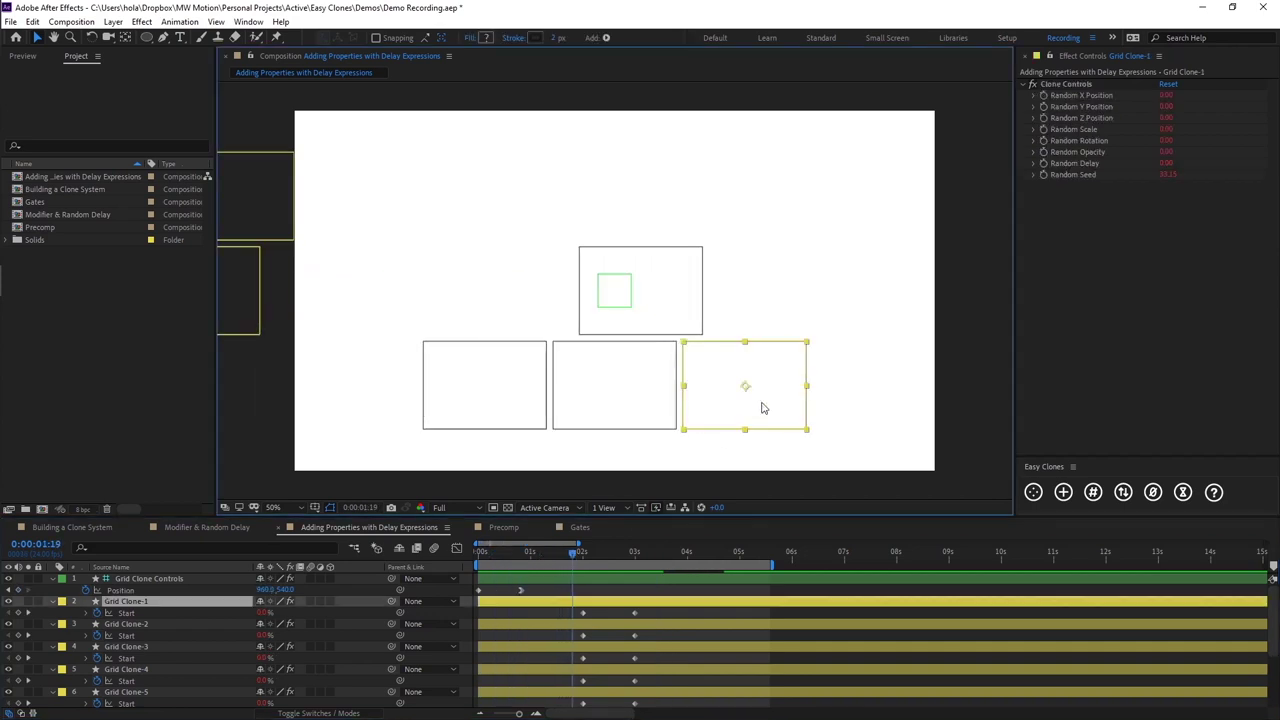
key("space")
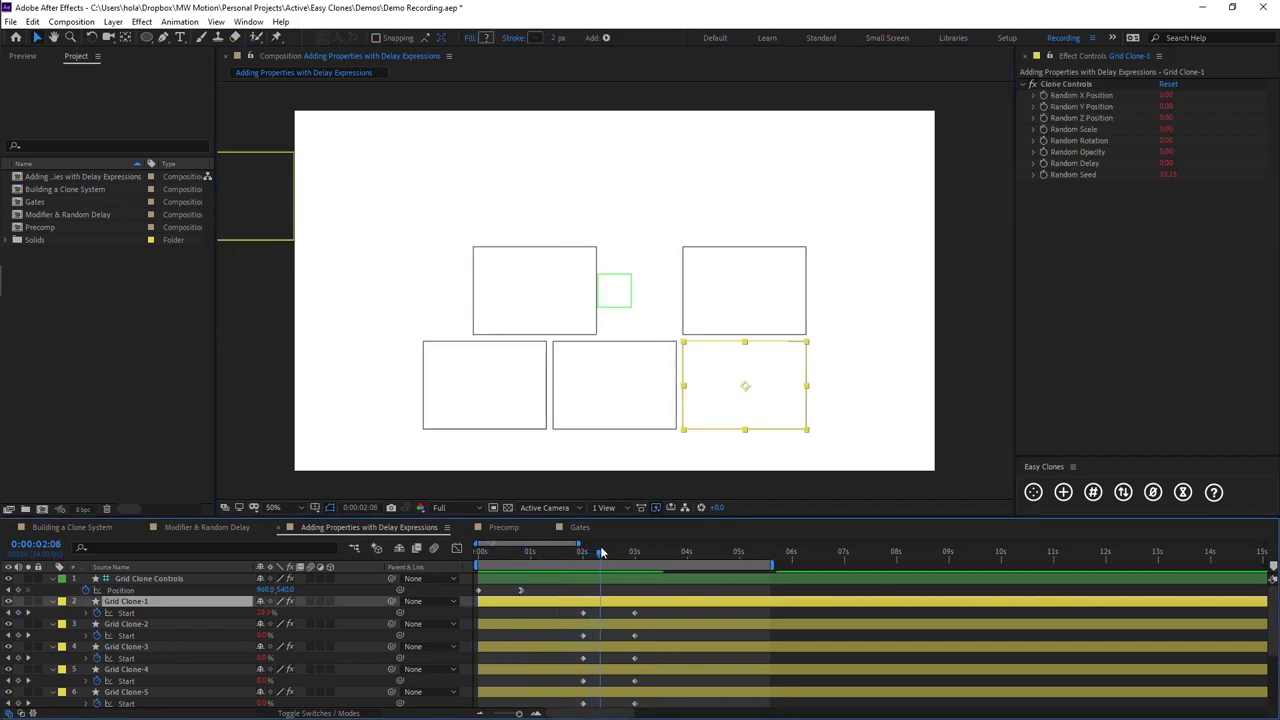
left_click(649, 593)
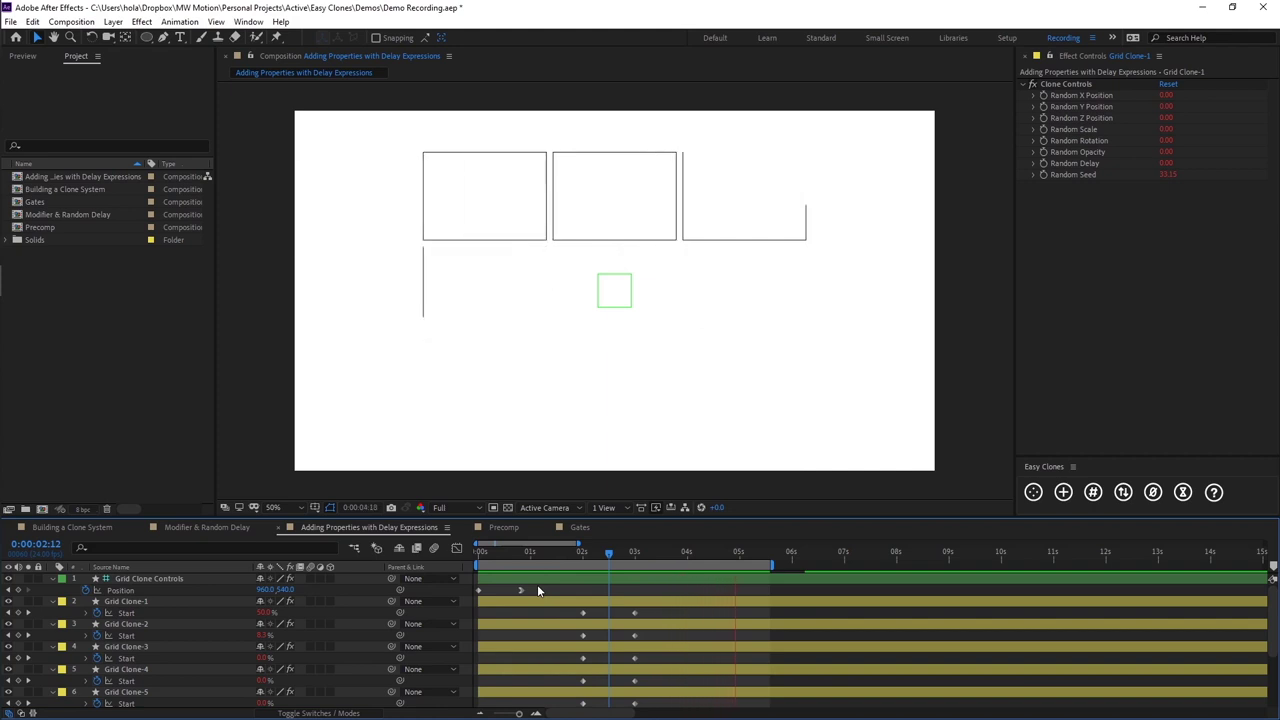
Lower the Individual Delay to 1 for a tighter cascade and play it back
left_click(643, 583)
left_click_drag(589, 551, 617, 551)
left_click(1168, 106)
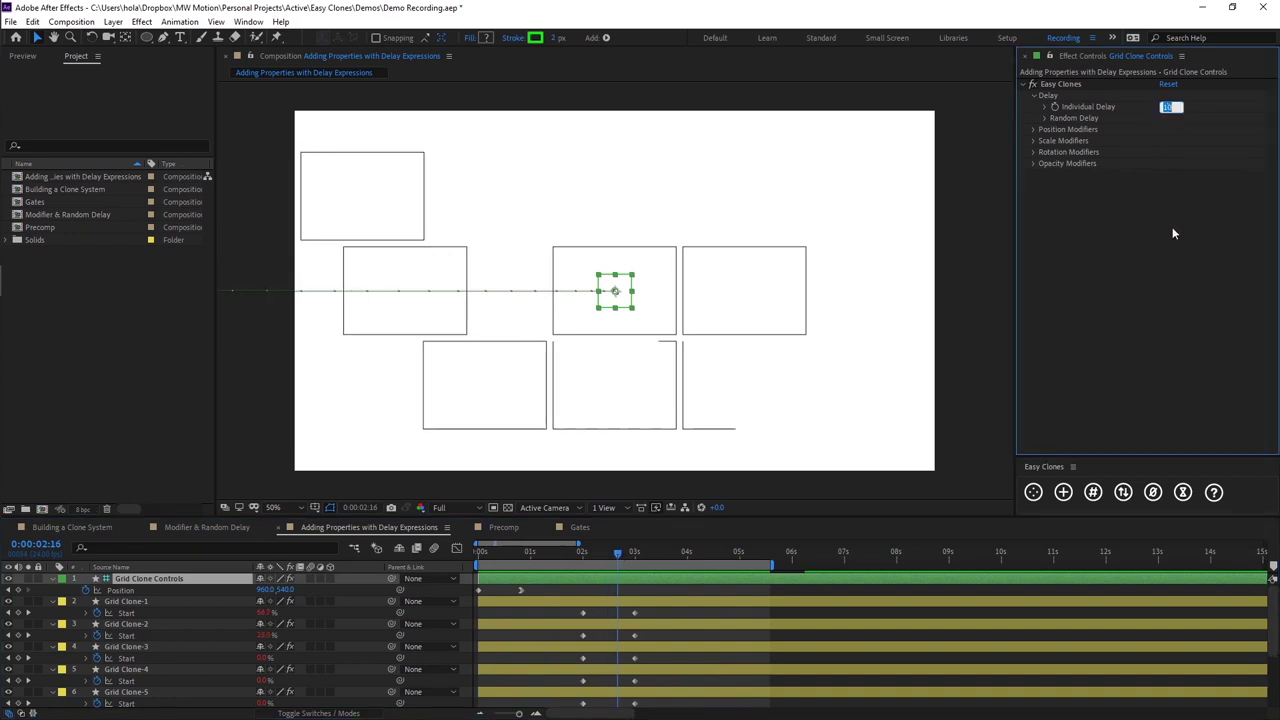
type("1")
key("Return")
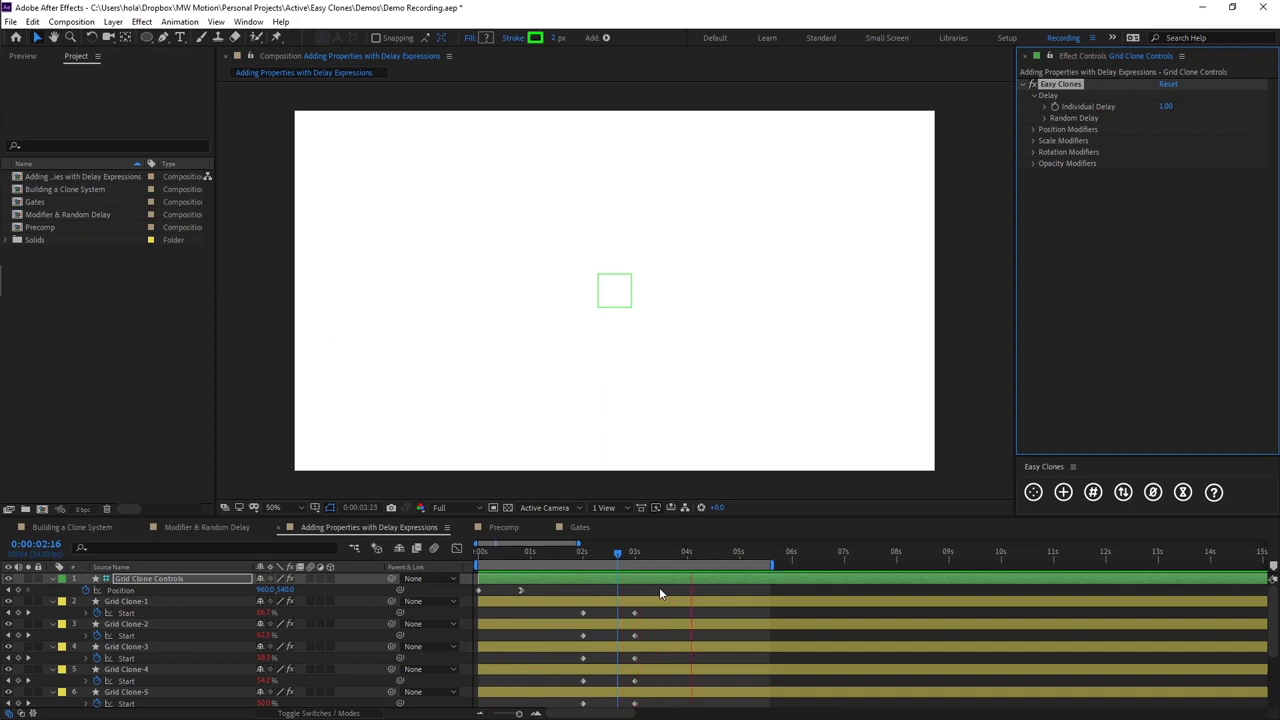
key("space")
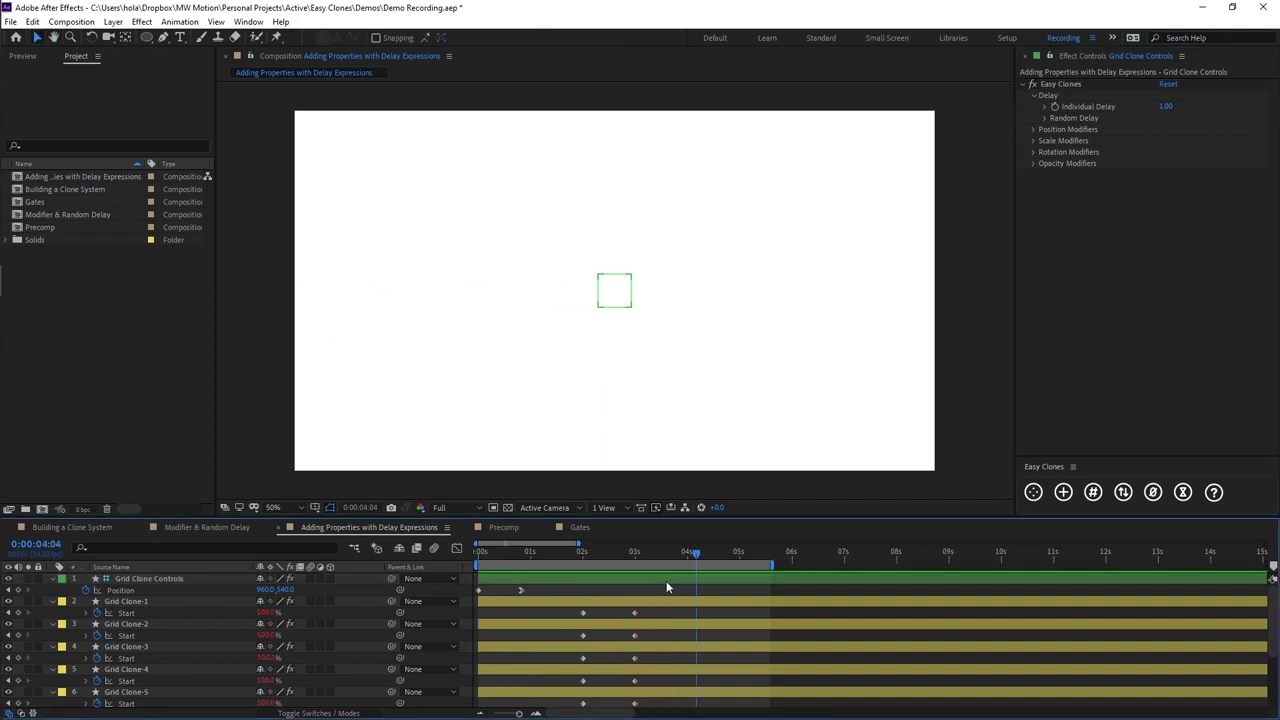
In Precomp, trim the Jump layer's out point to 0:00:02:00, just after its bounce keyframes, and preview it
left_click(506, 527)
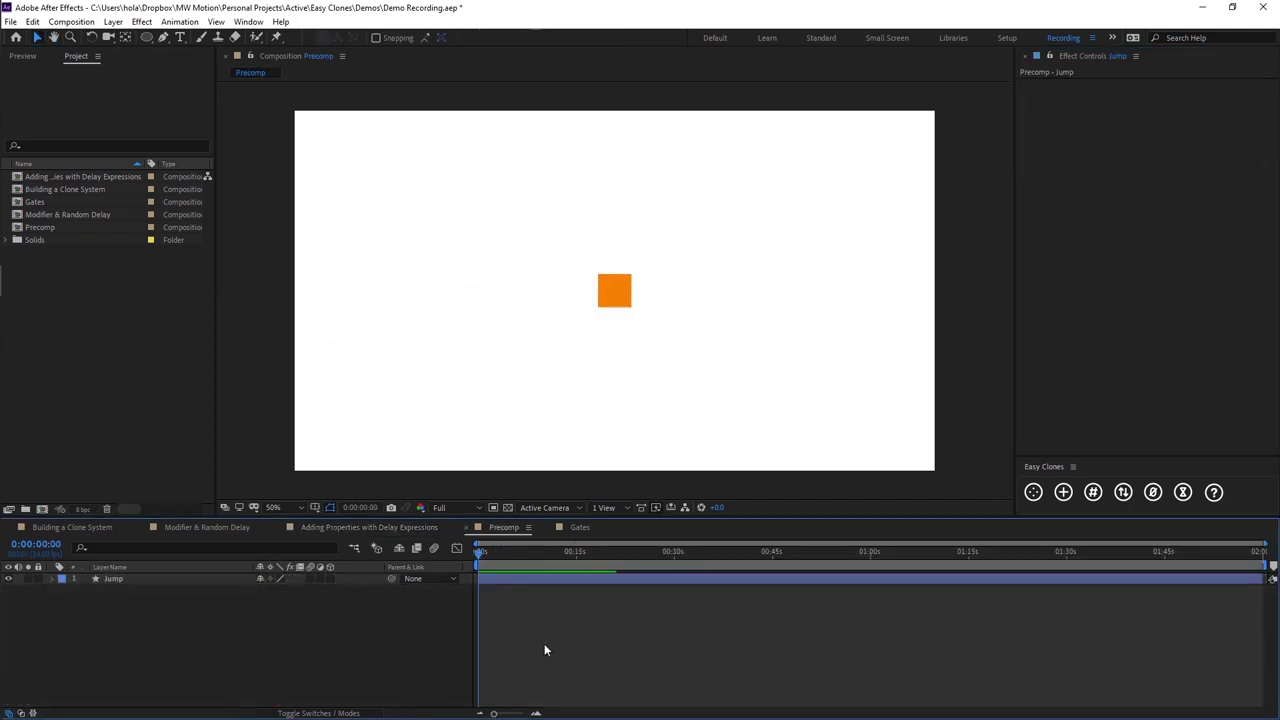
left_click_drag(527, 556, 506, 597)
left_click(500, 577)
key("u")
scroll(478, 605, "up", 10)
mouse_move(672, 556)
left_mouse_down()
mouse_move(672, 575)
mouse_move(769, 547)
mouse_move(912, 557)
left_mouse_up()
key("alt+bracketright")
left_click(768, 658)
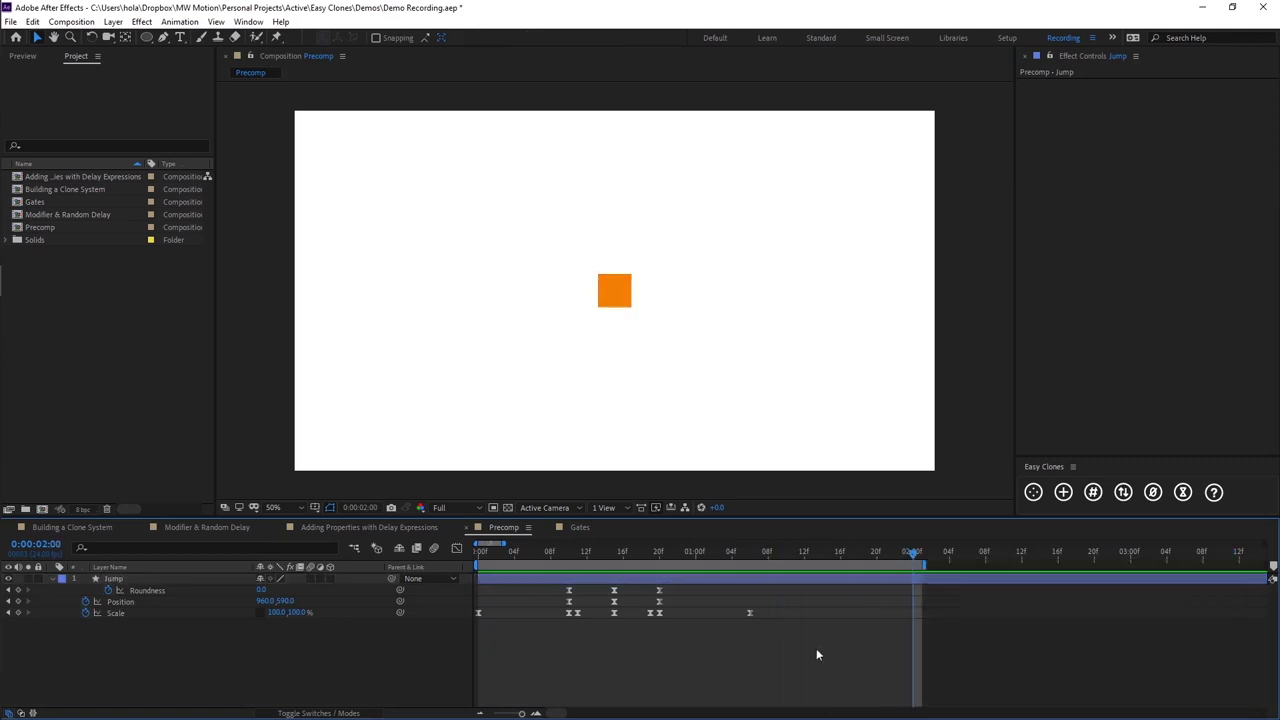
key("space")
key("space")
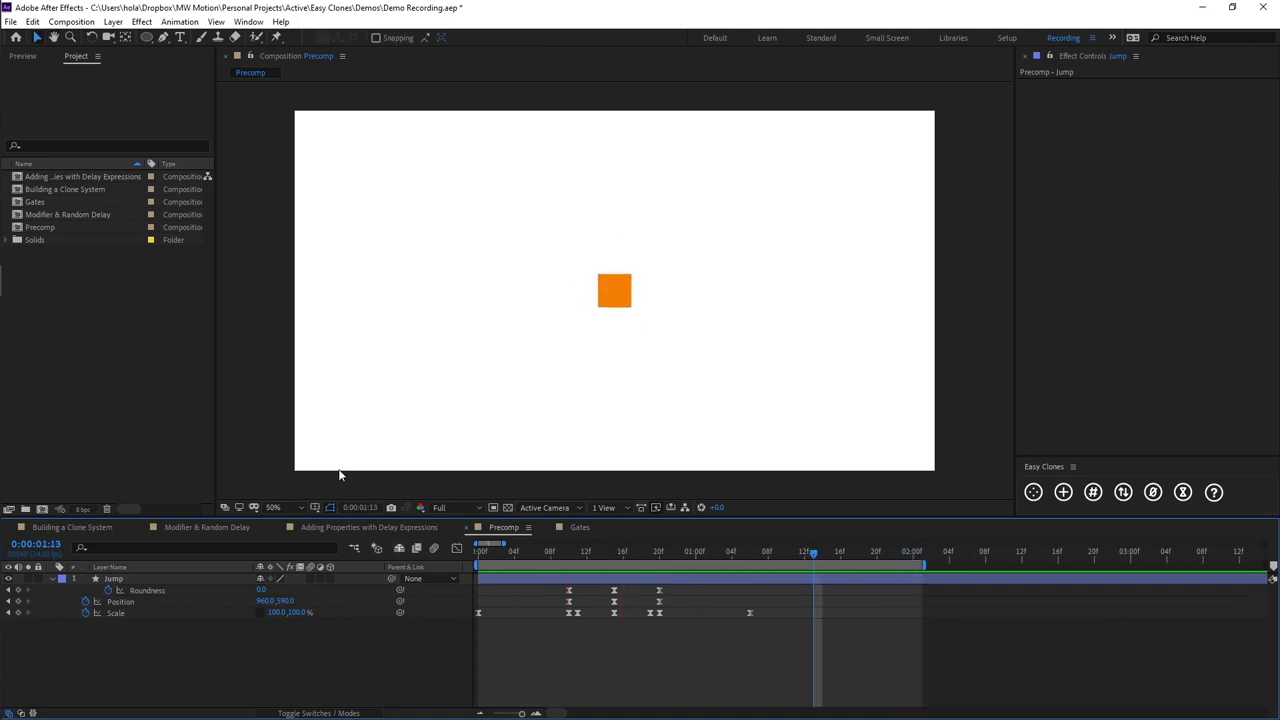
Create a new composition named Time Remapping
left_click(112, 21)
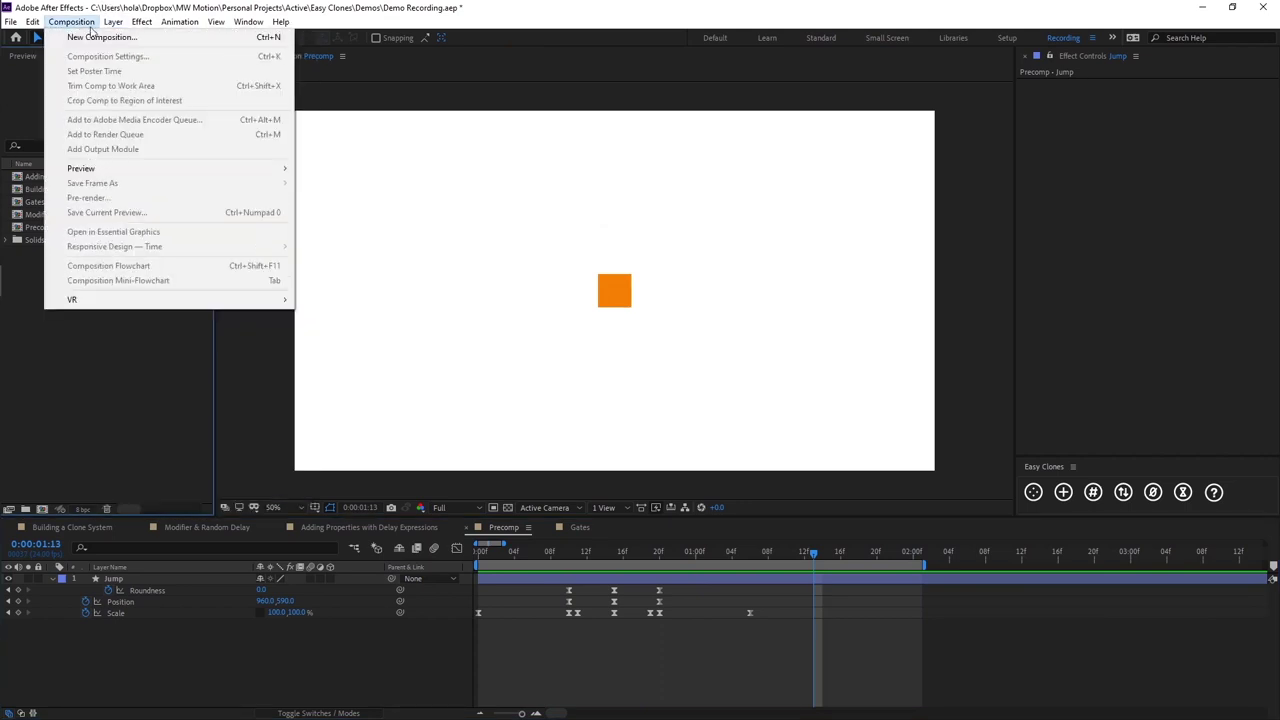
left_click(90, 37)
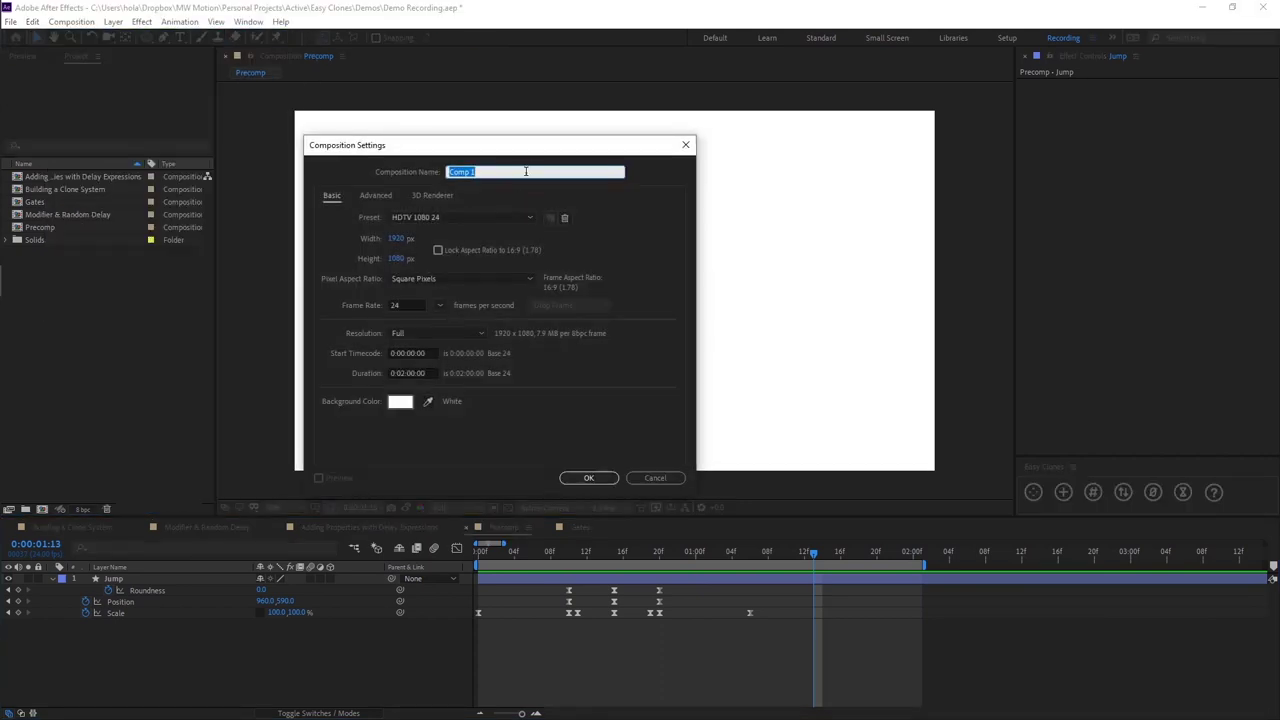
type("Time Remapping")
key("Return")
Add Precomp as the only layer in Time Remapping and start an Easy Clones system from it
left_click_drag(60, 252, 140, 630)
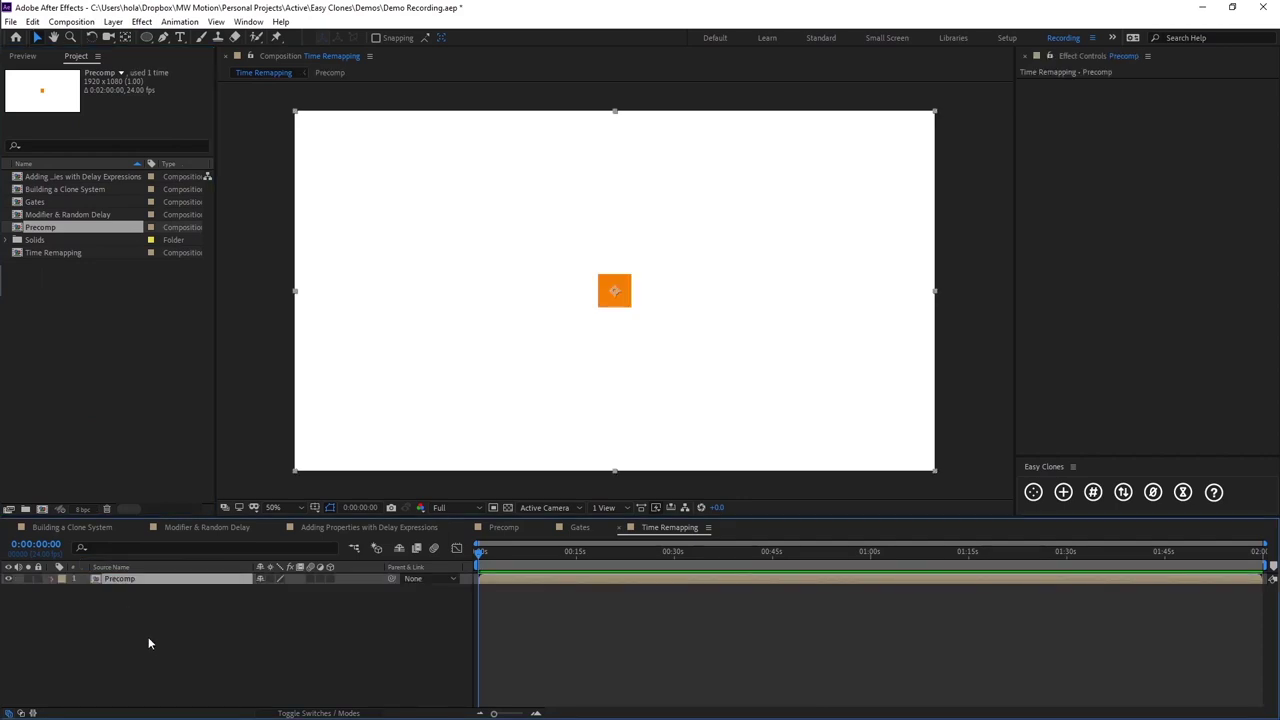
left_click(228, 664)
left_click(159, 580)
left_click(1033, 492)
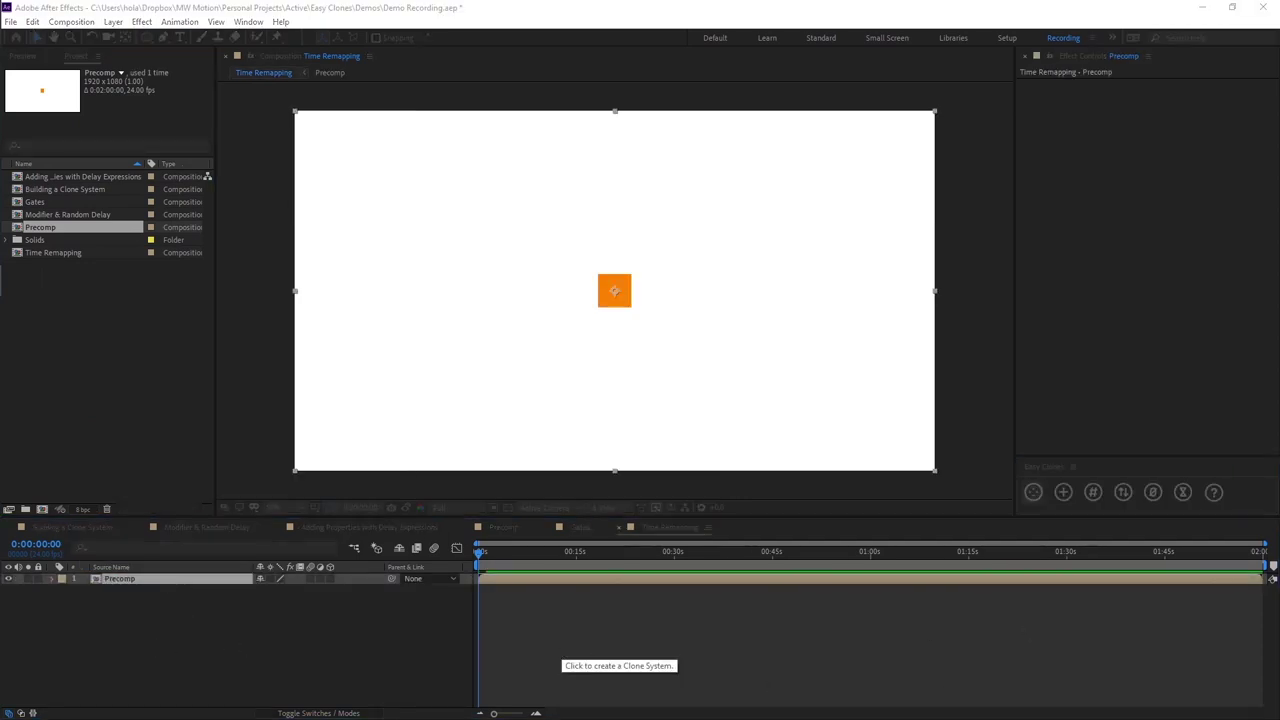
Name the Easy Clones system Jump, set Random Colours to 2, and create it
left_click_drag(903, 328, 886, 210)
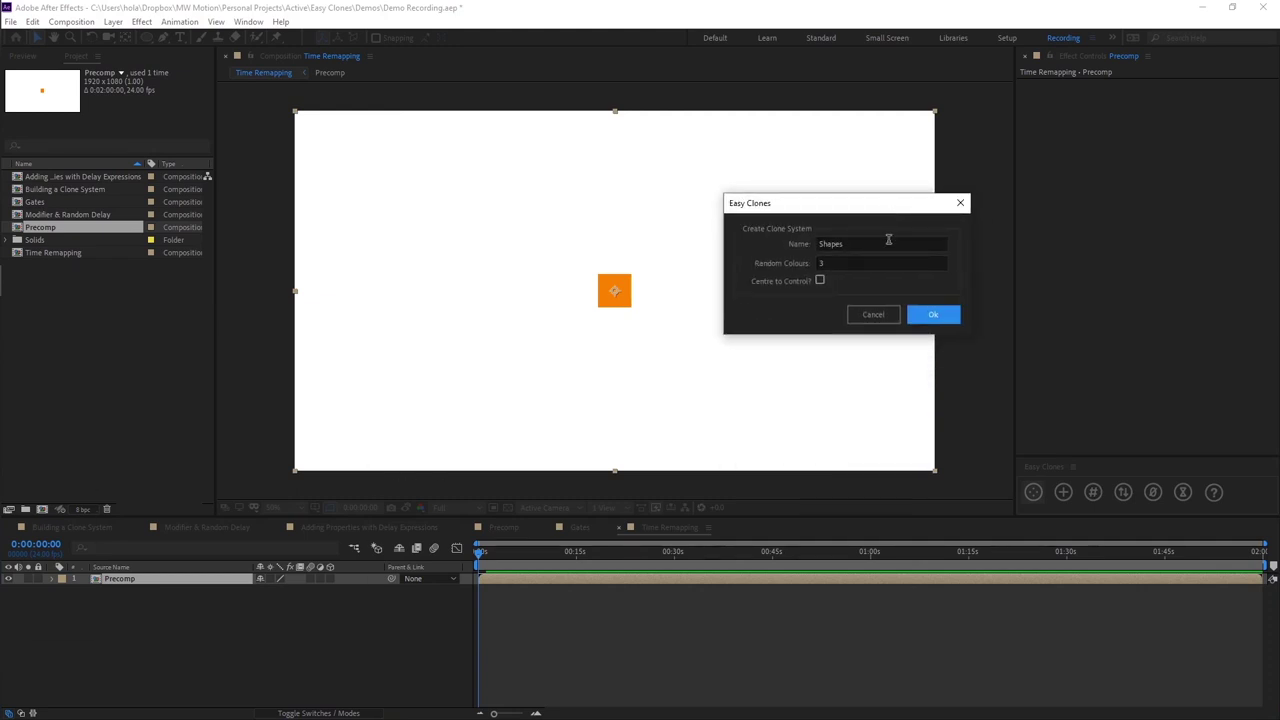
left_click(888, 243)
type("Jump")
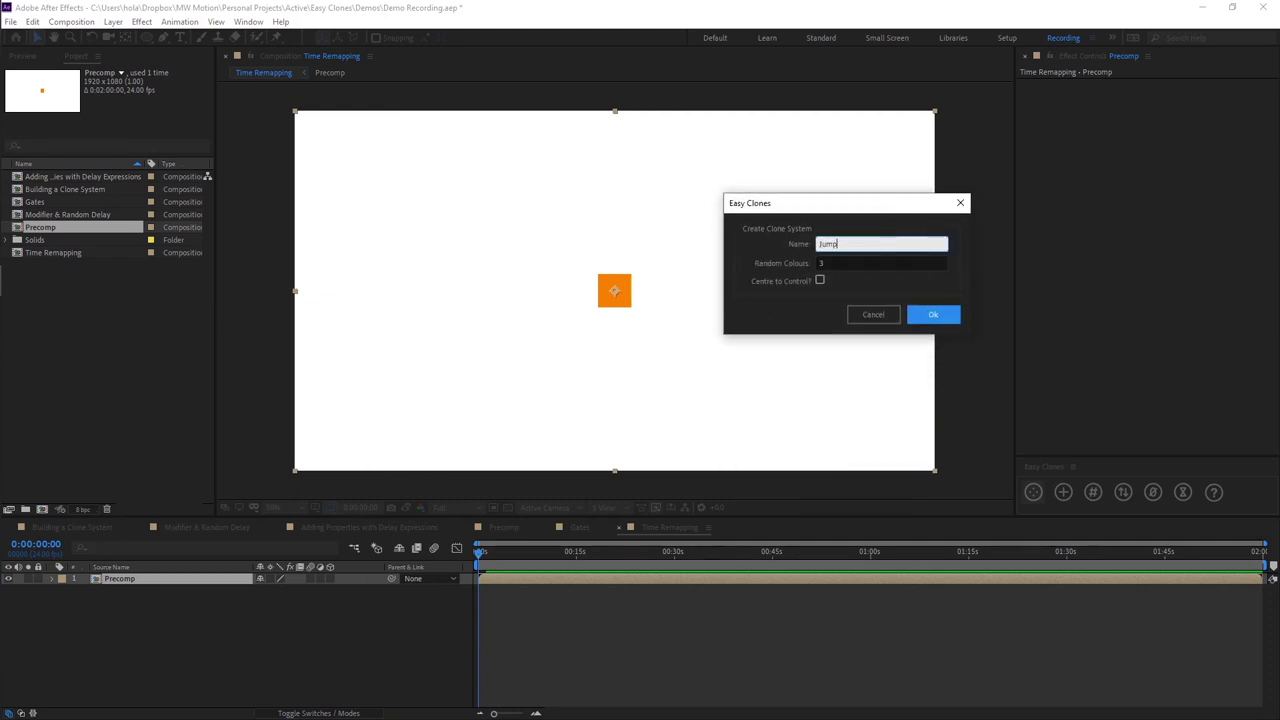
key("Tab")
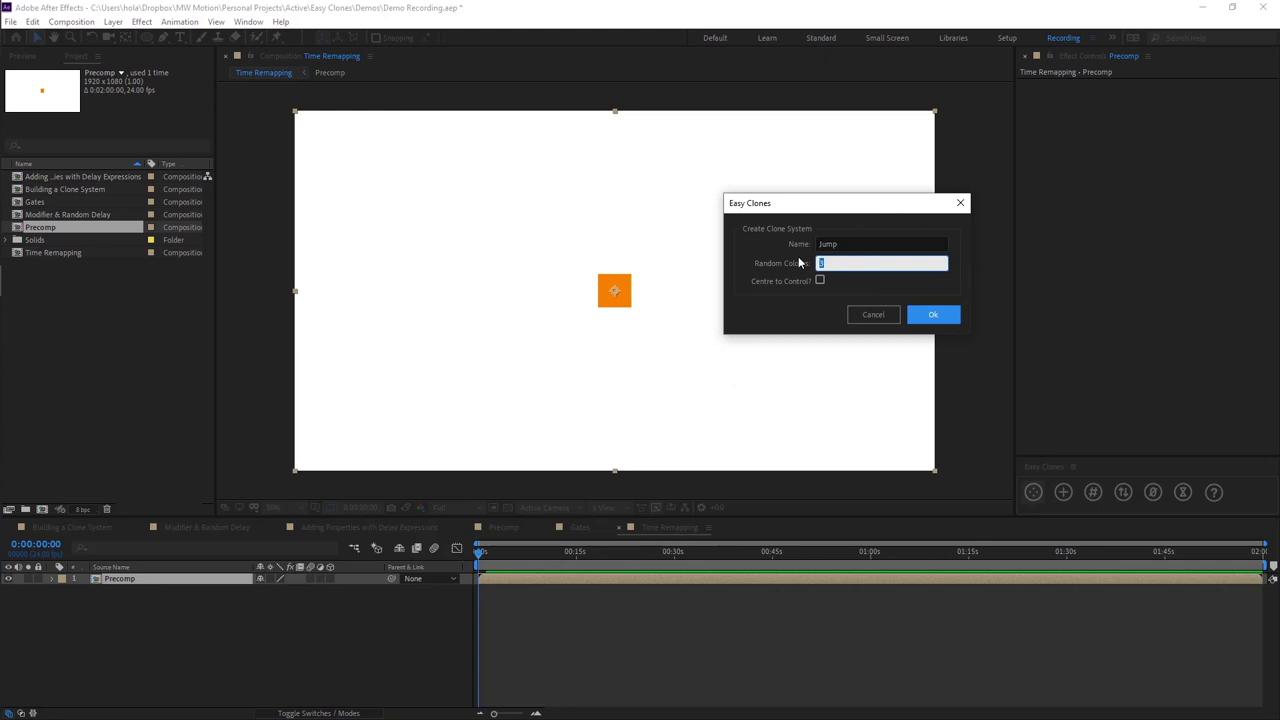
left_click(800, 302)
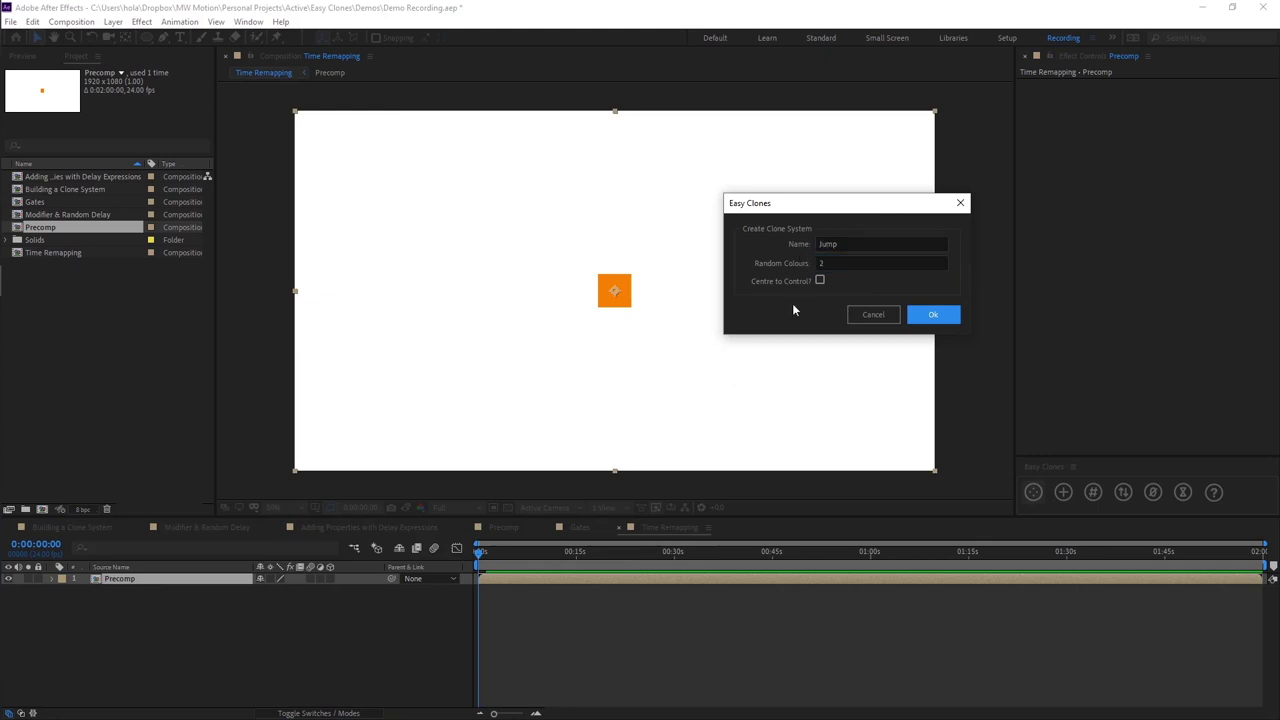
left_click(933, 314)
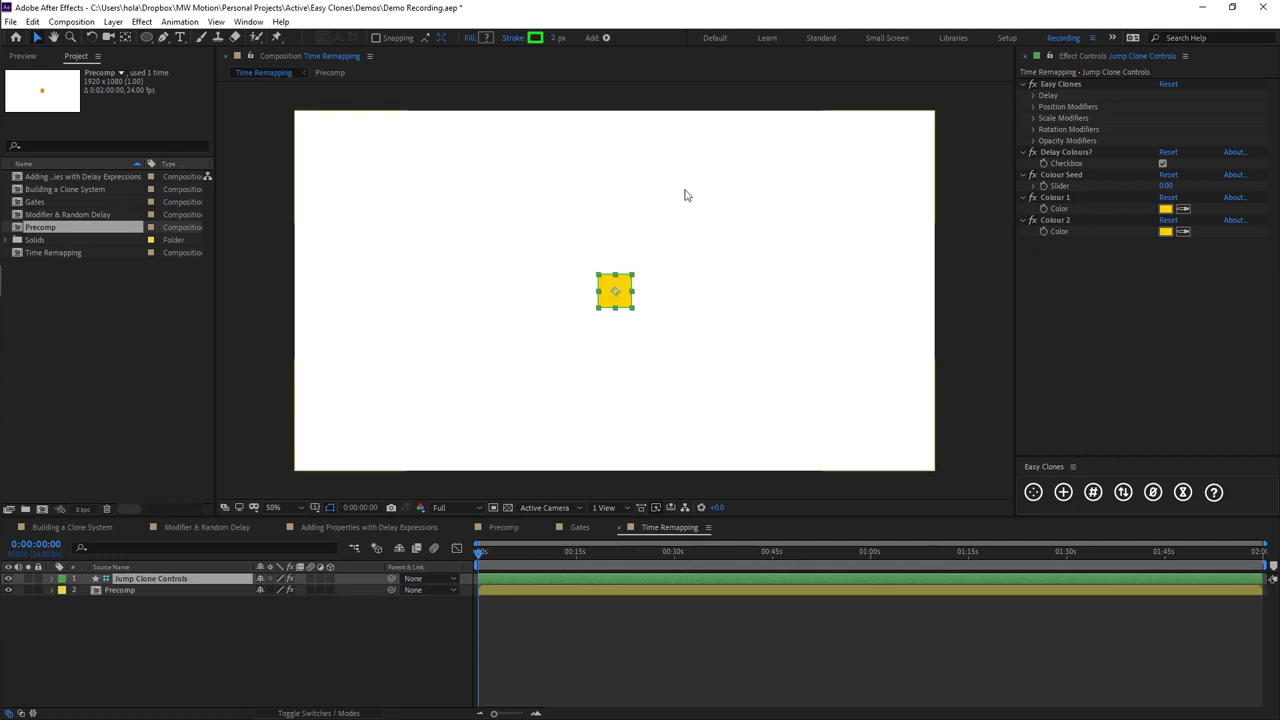
Duplicate the Precomp layer twice for three clones, after undoing a stray move of the controls square
left_click(177, 622)
left_click(140, 590)
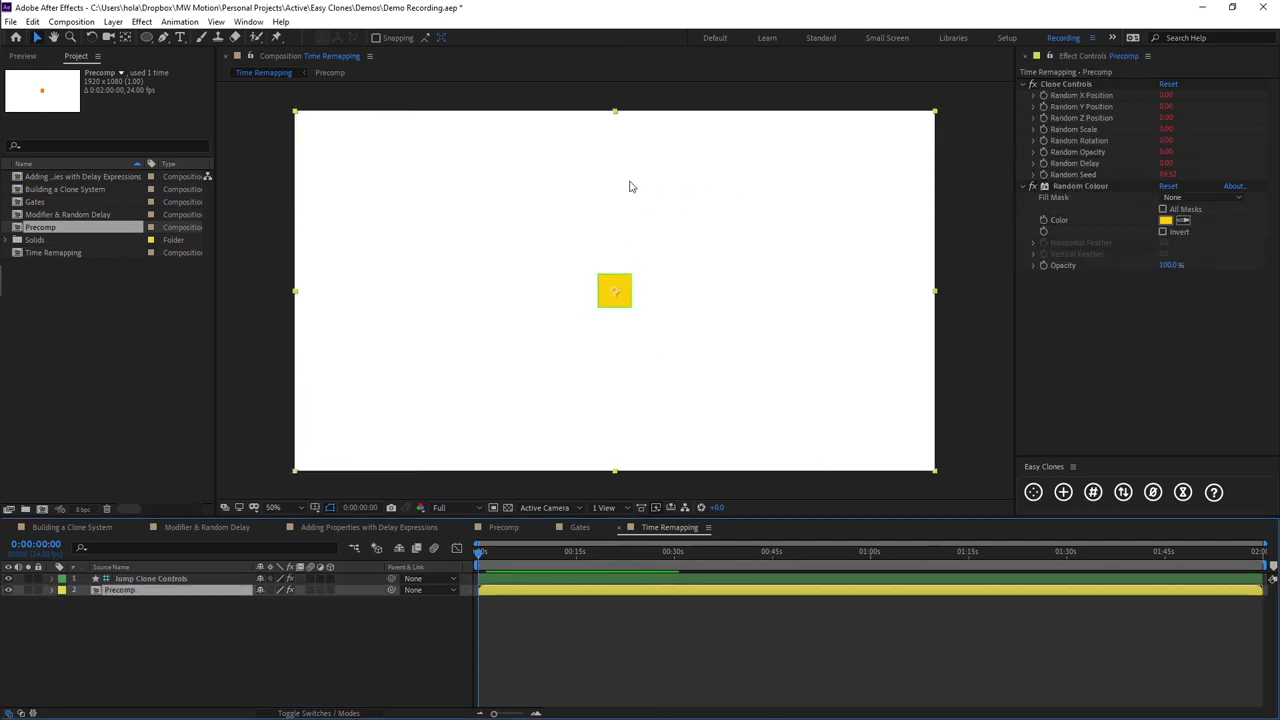
left_click(186, 641)
left_click(188, 578)
mouse_move(614, 290)
left_mouse_down()
mouse_move(779, 229)
mouse_move(587, 224)
mouse_move(709, 297)
left_mouse_up()
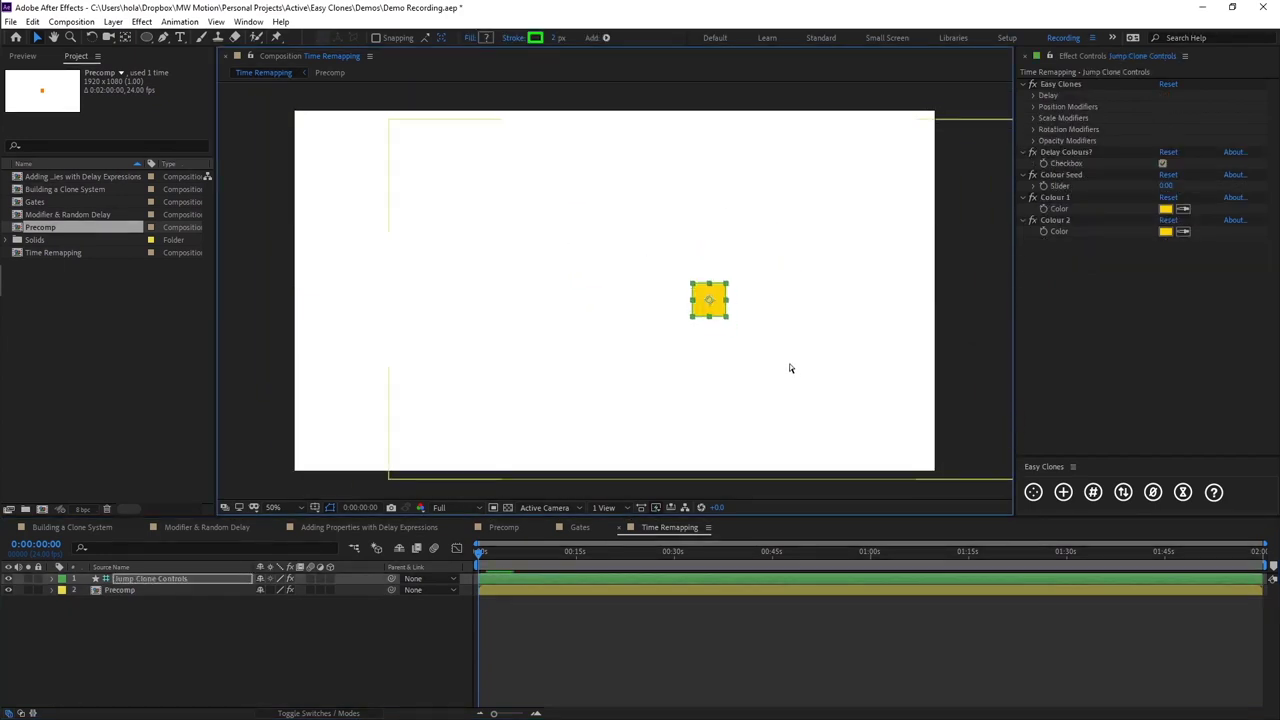
key("ctrl+z")
left_click(164, 661)
left_click(145, 590)
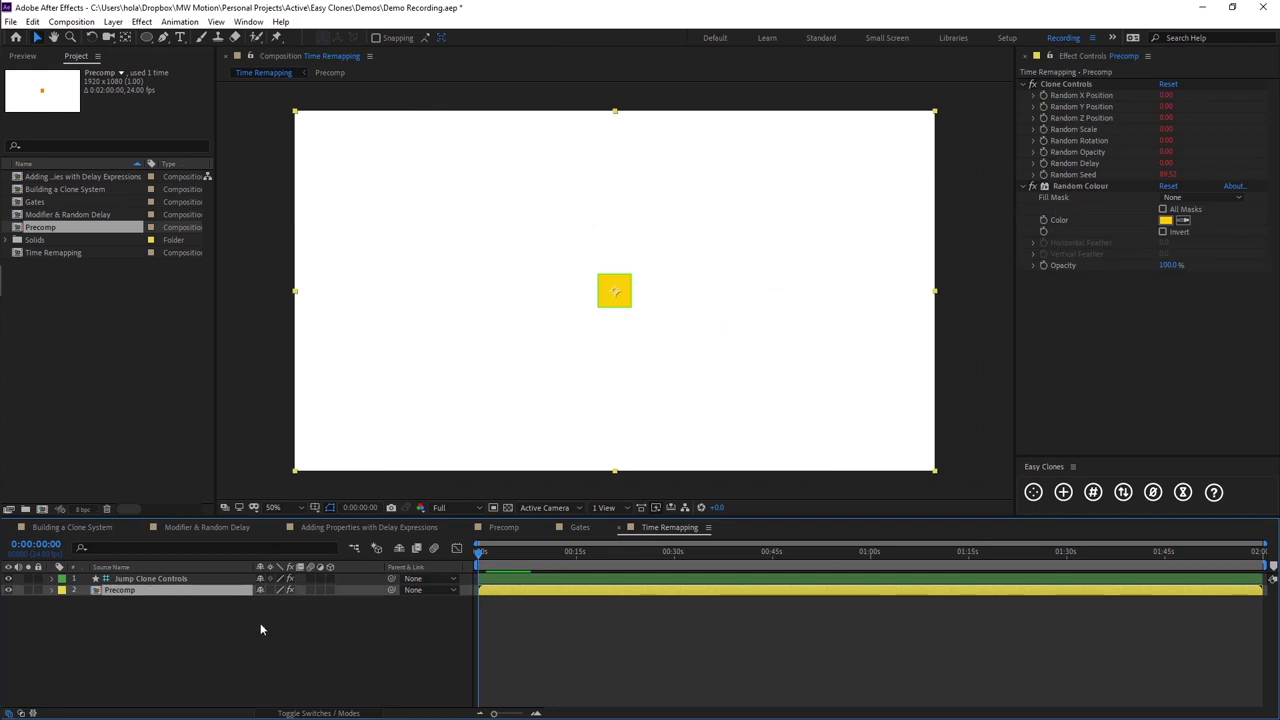
key("ctrl+d")
key("ctrl+d")
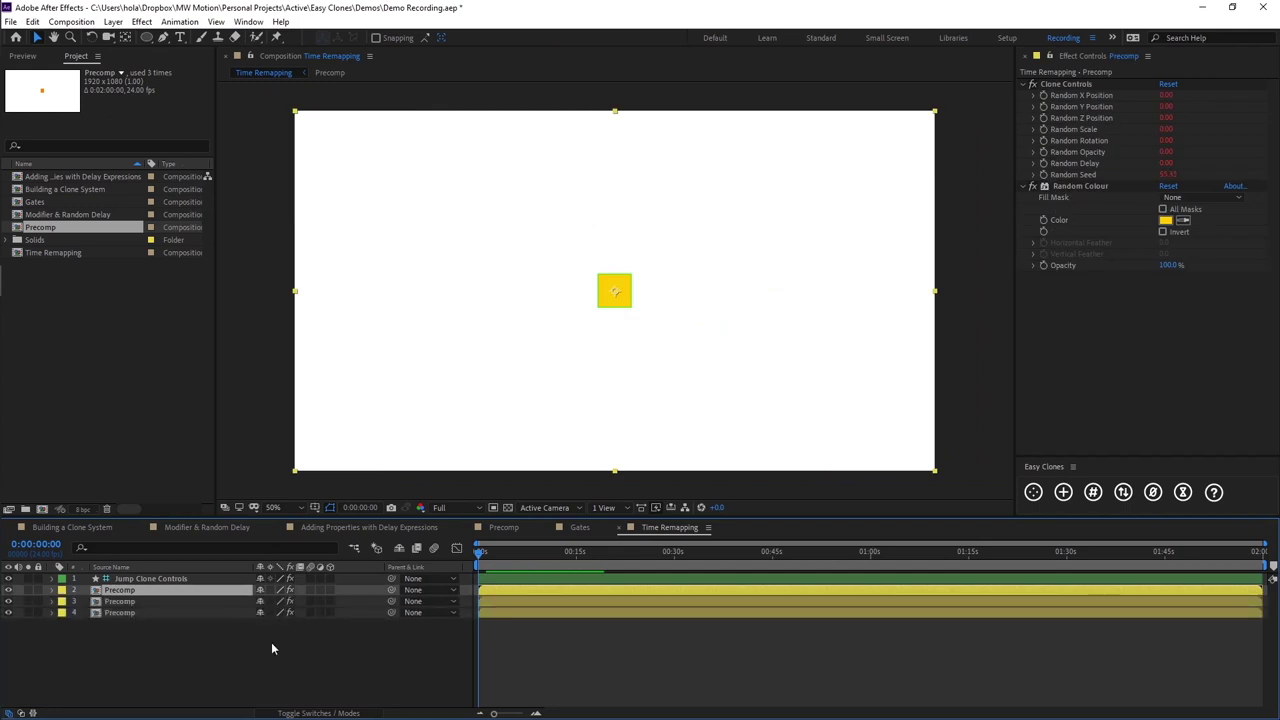
On Jump Clone Controls, expand Position Modifiers > X Position to edit the Left Limit
left_click(272, 644)
left_click(165, 581)
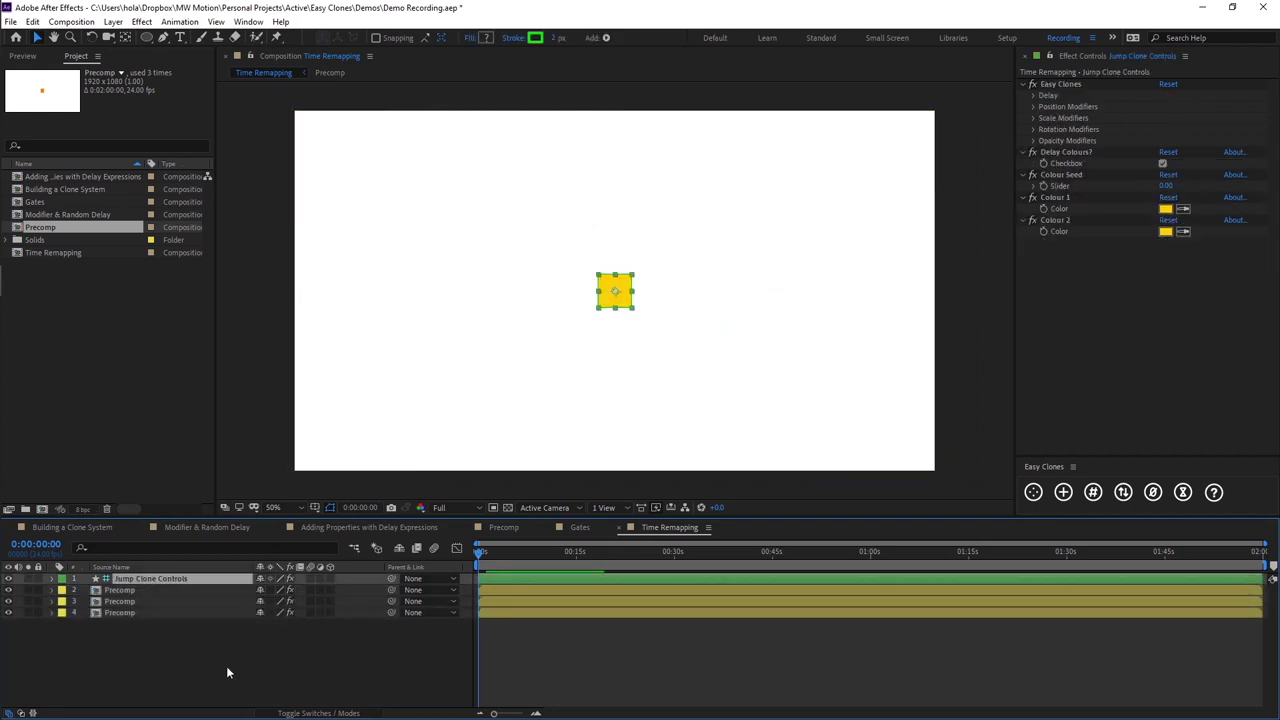
left_click(1033, 106)
left_click(1044, 130)
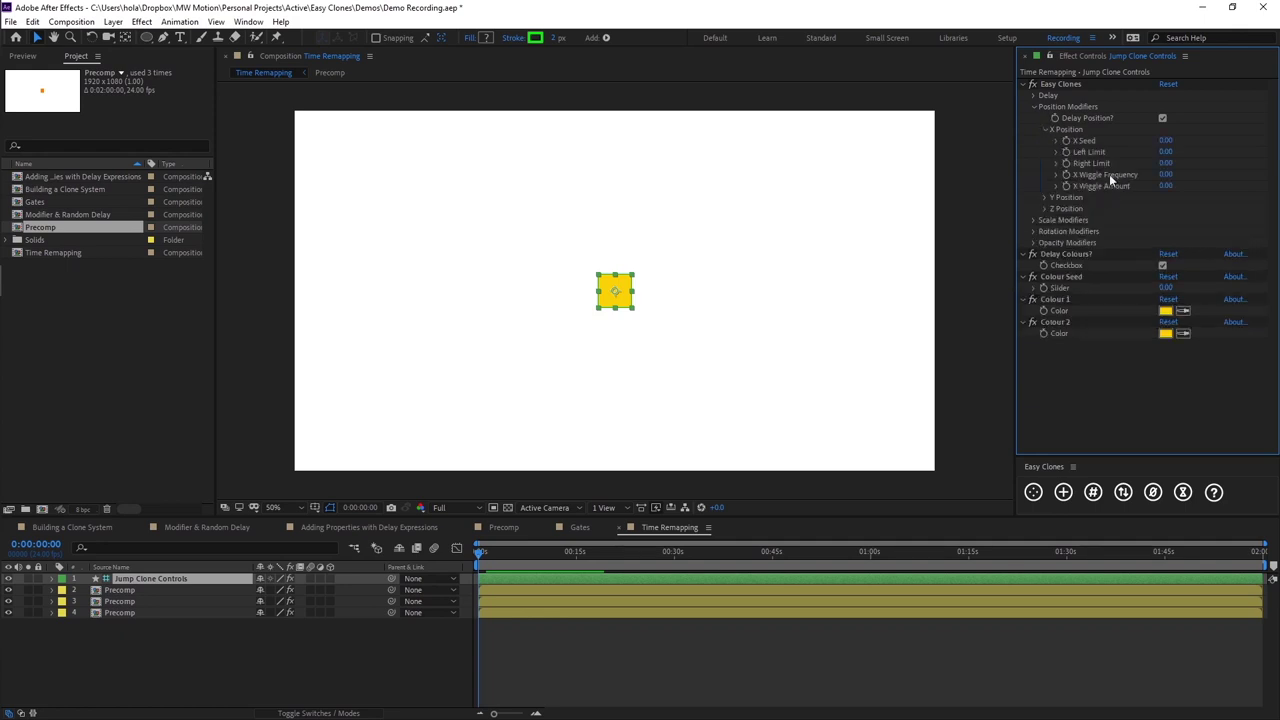
left_click(1162, 152)
Set the X Position Left Limit to -500 and Right Limit to 500
type("-500")
left_click(1243, 247)
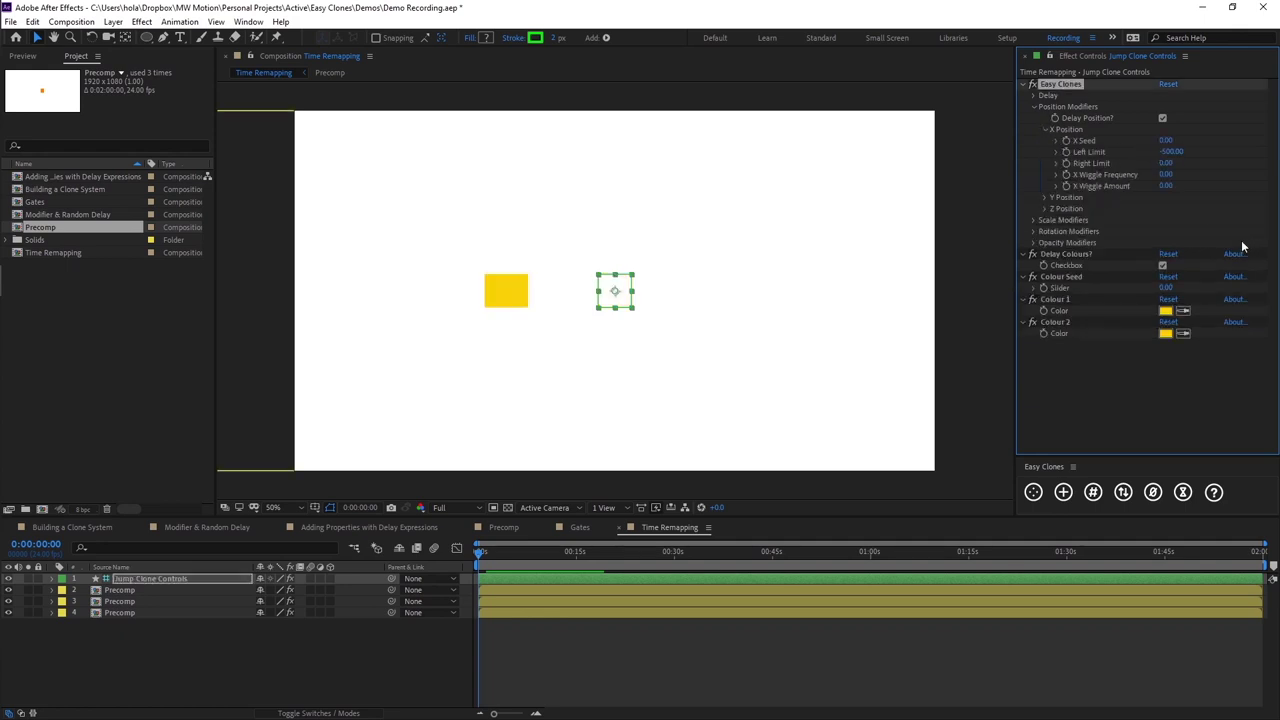
left_click(1167, 163)
type("500")
key("Return")
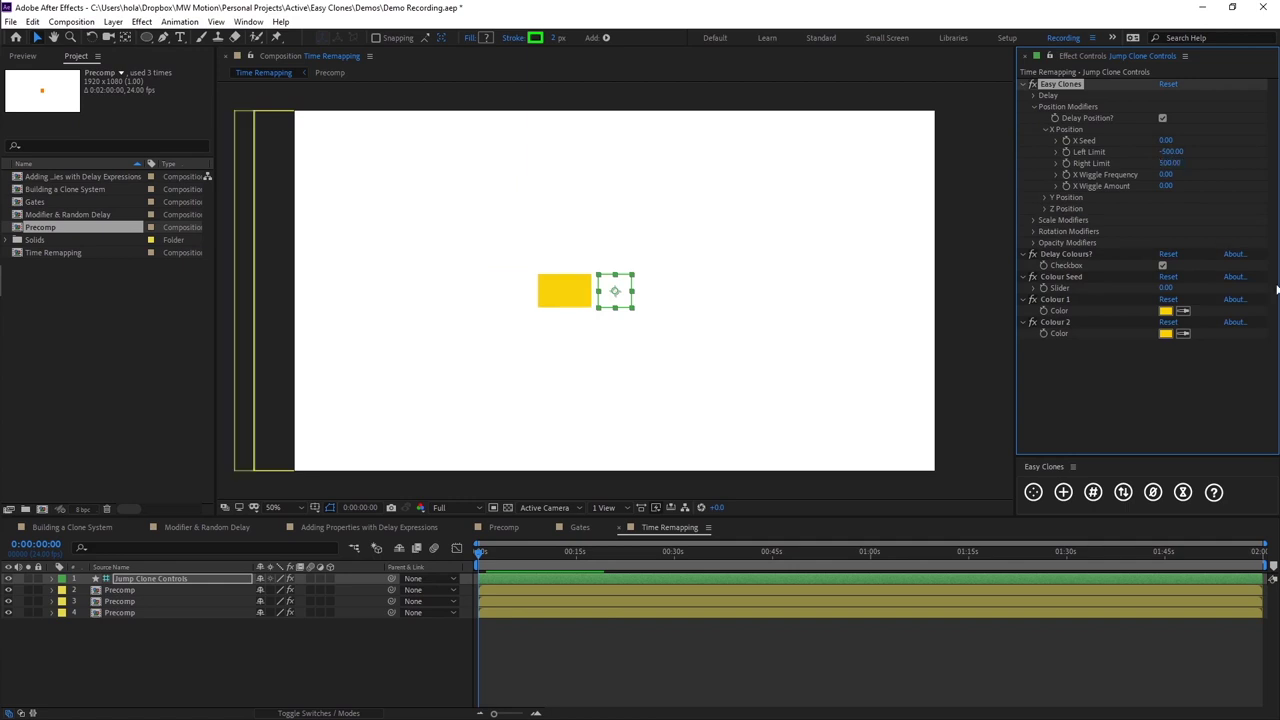
Step the X Seed up to 7 to shuffle the clone positions
left_click(1166, 140)
key("Up")
key("Up")
key("Up")
key("Up")
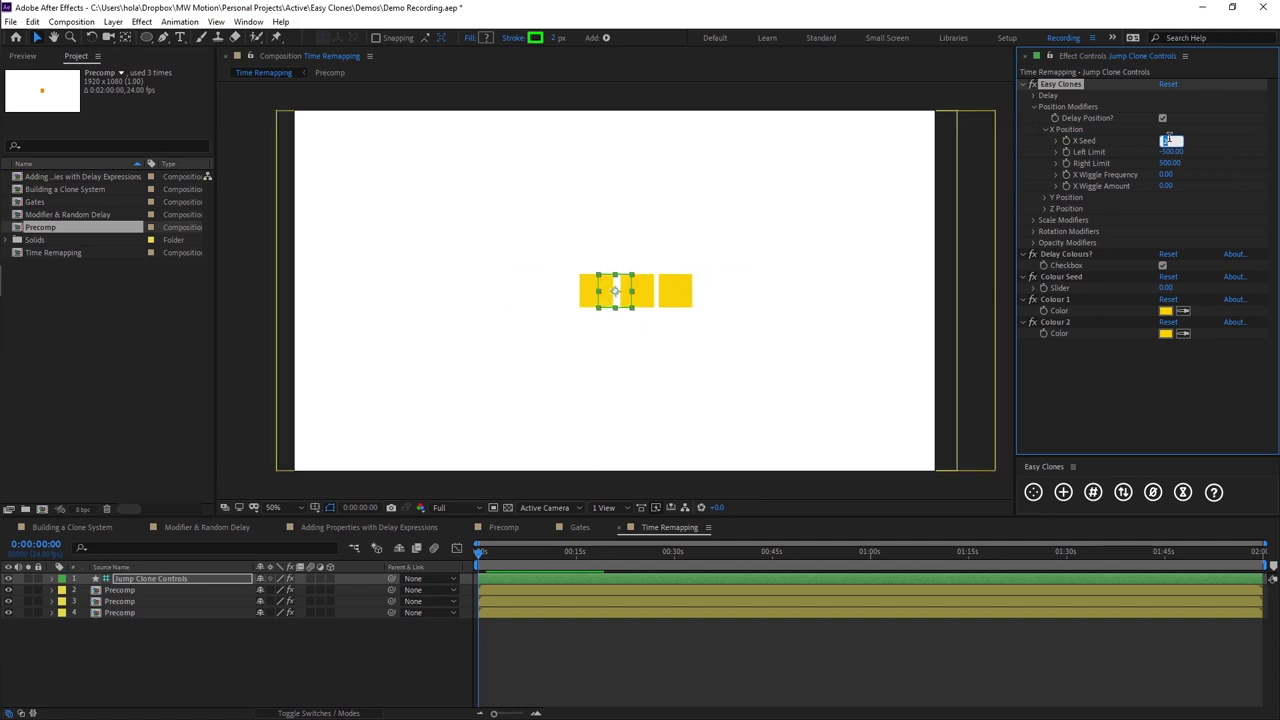
key("Up")
key("Up")
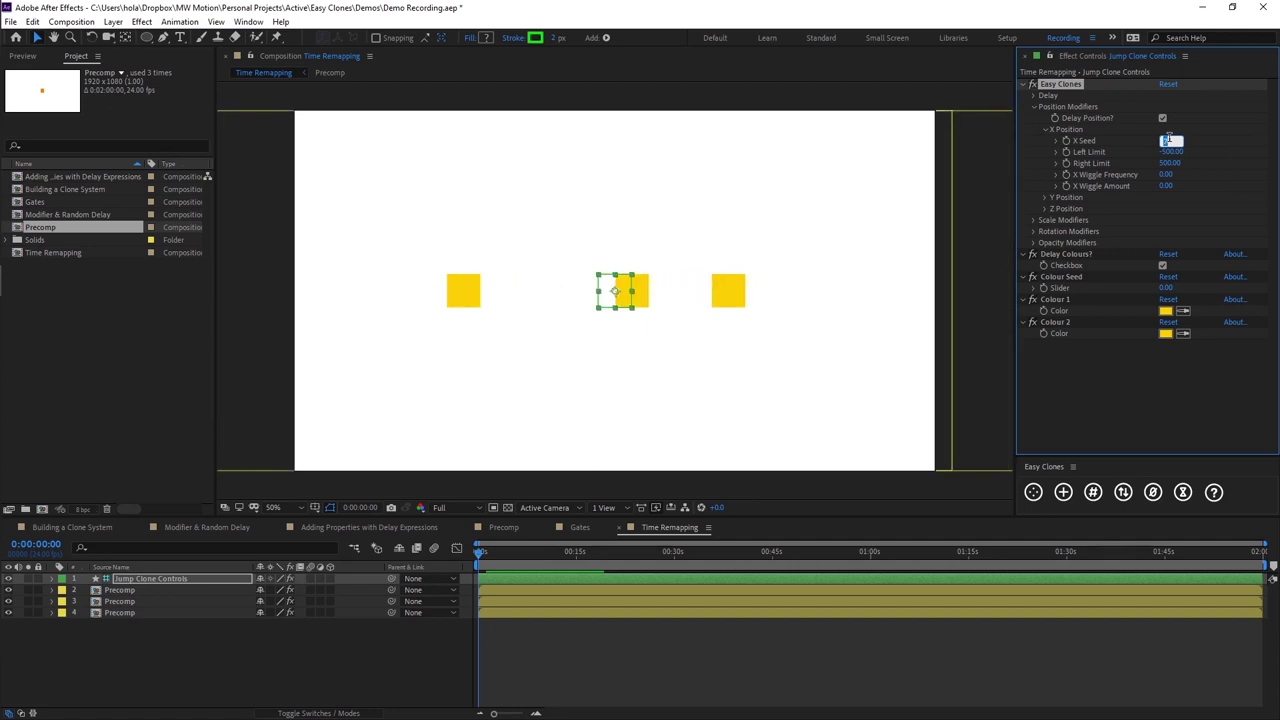
left_click(405, 671)
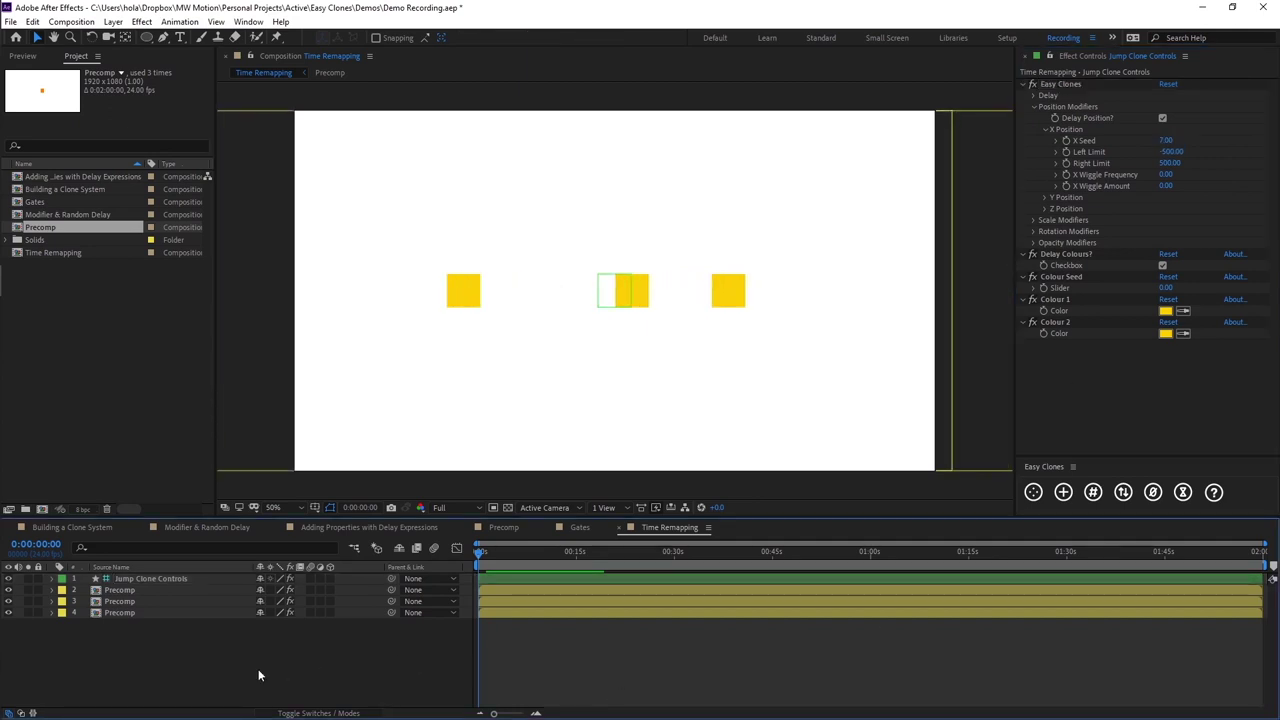
left_click(165, 578)
left_click(378, 667)
End the work area at three seconds, preview it, then select the first Precomp clone
mouse_move(537, 552)
left_mouse_down()
mouse_move(552, 552)
mouse_move(528, 552)
left_mouse_up()
scroll(505, 562, "up", 5)
mouse_move(611, 555)
left_mouse_down()
mouse_move(420, 558)
mouse_move(635, 558)
left_mouse_up()
key("n")
key("space")
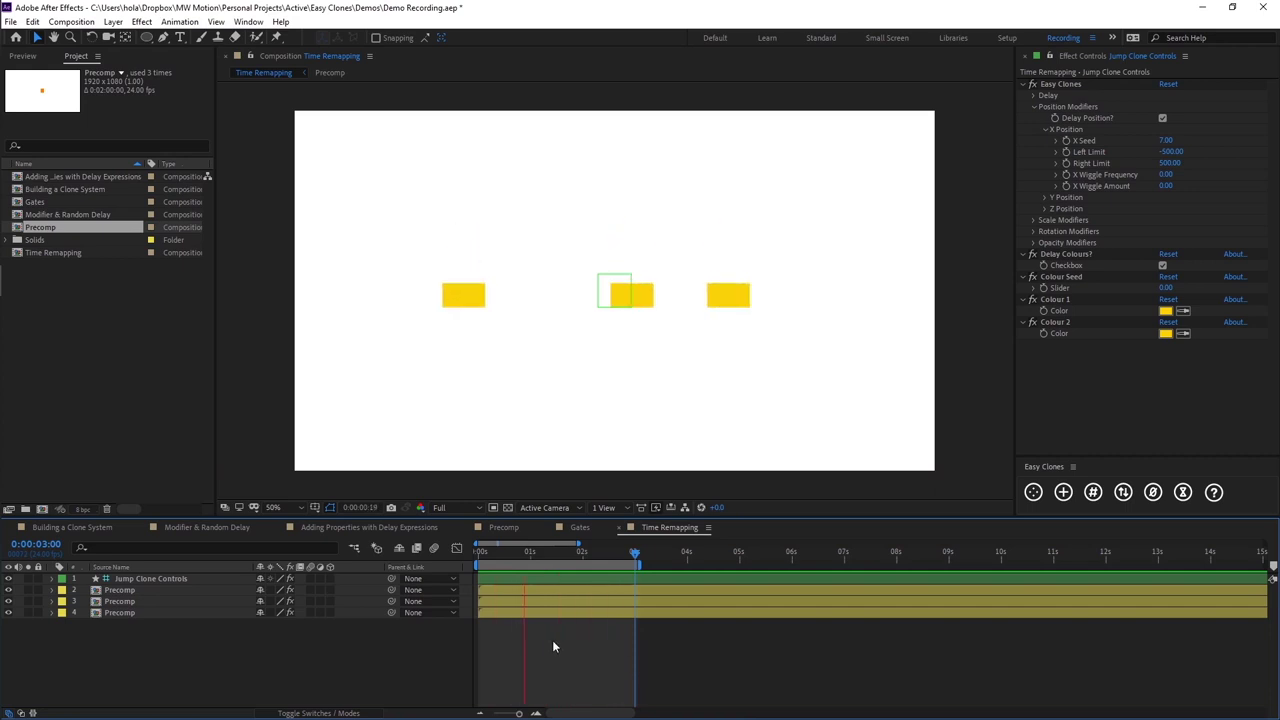
left_click(140, 579)
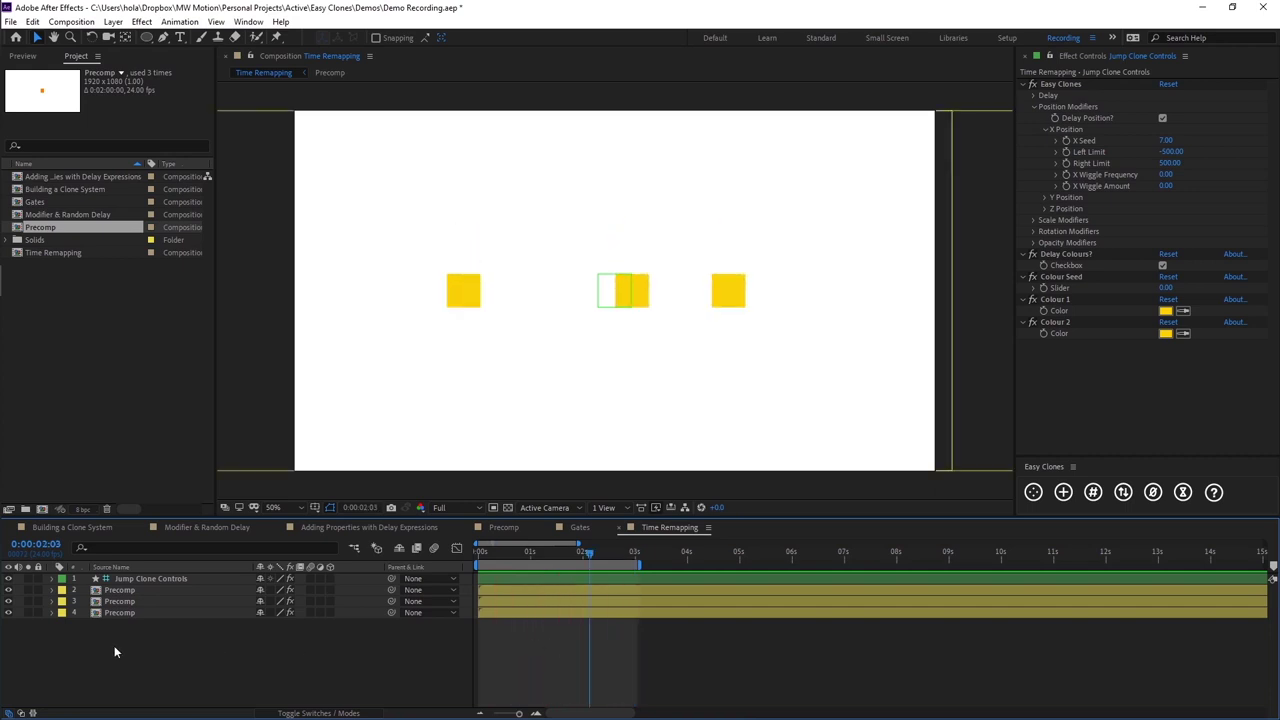
left_click(118, 590)
Enable Time Remapping on the first Precomp layer and add delay expressions linked to Jump
left_click(52, 590)
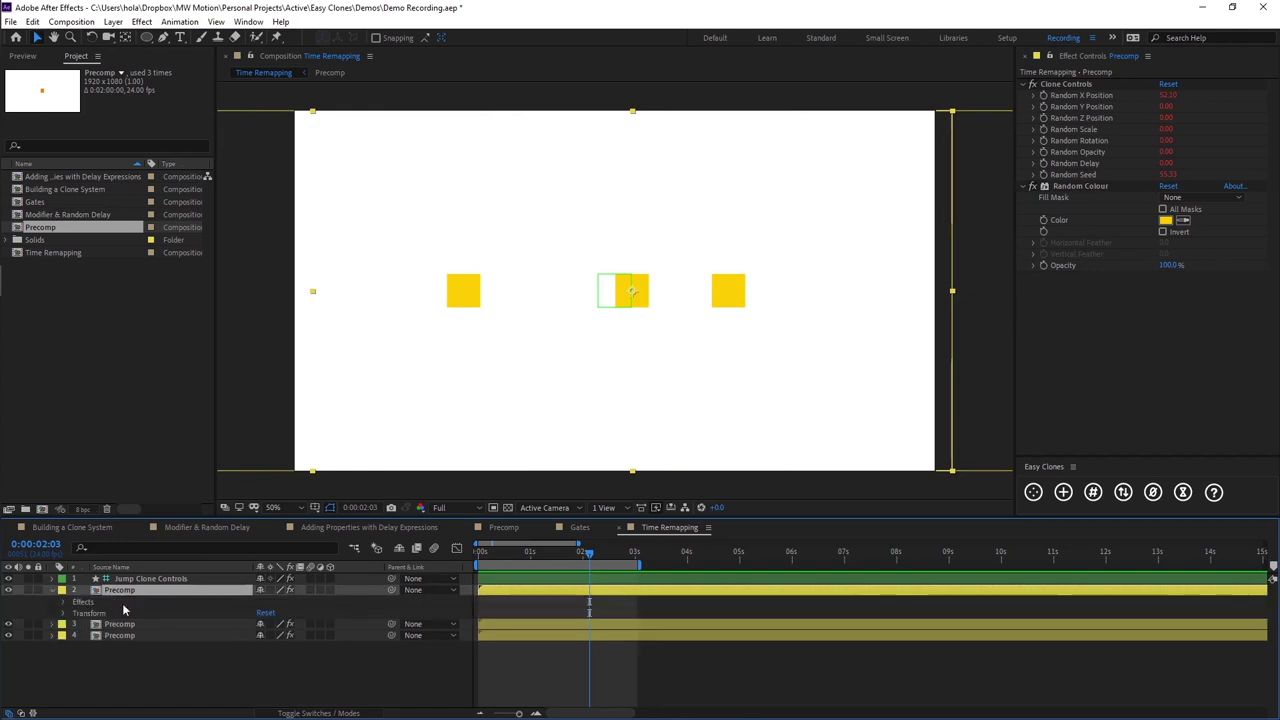
right_click(113, 590)
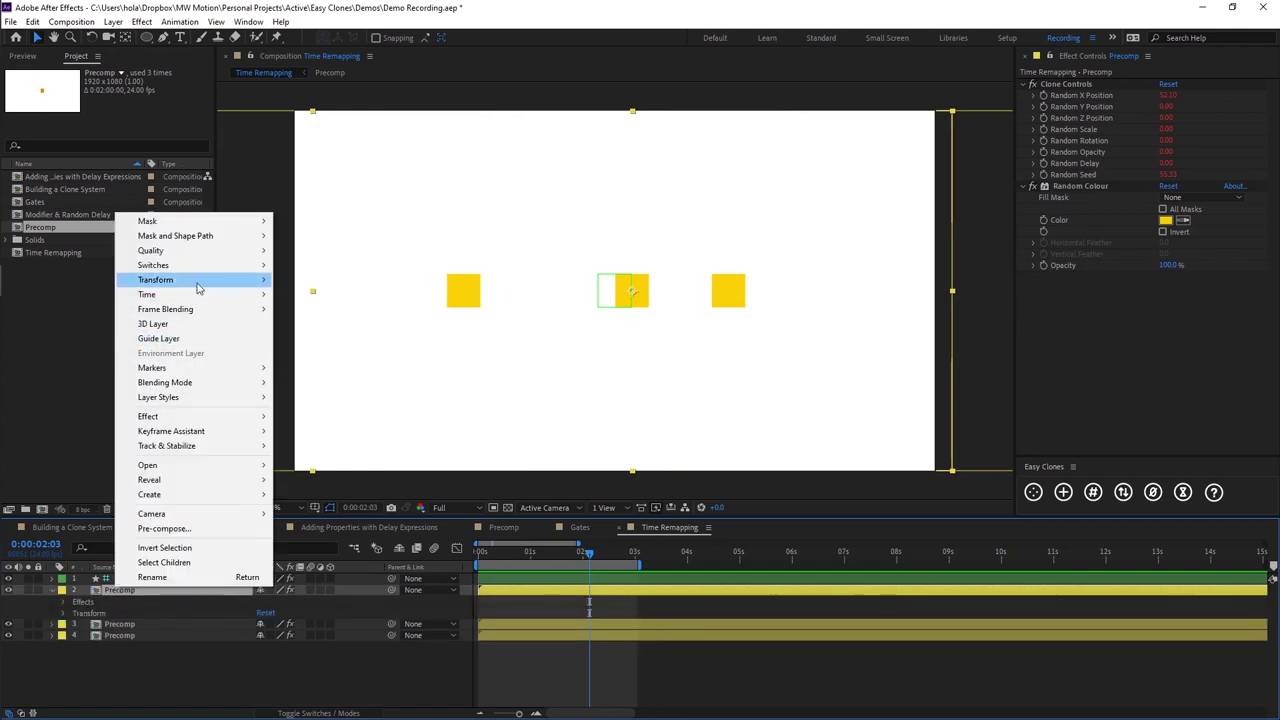
mouse_move(220, 294)
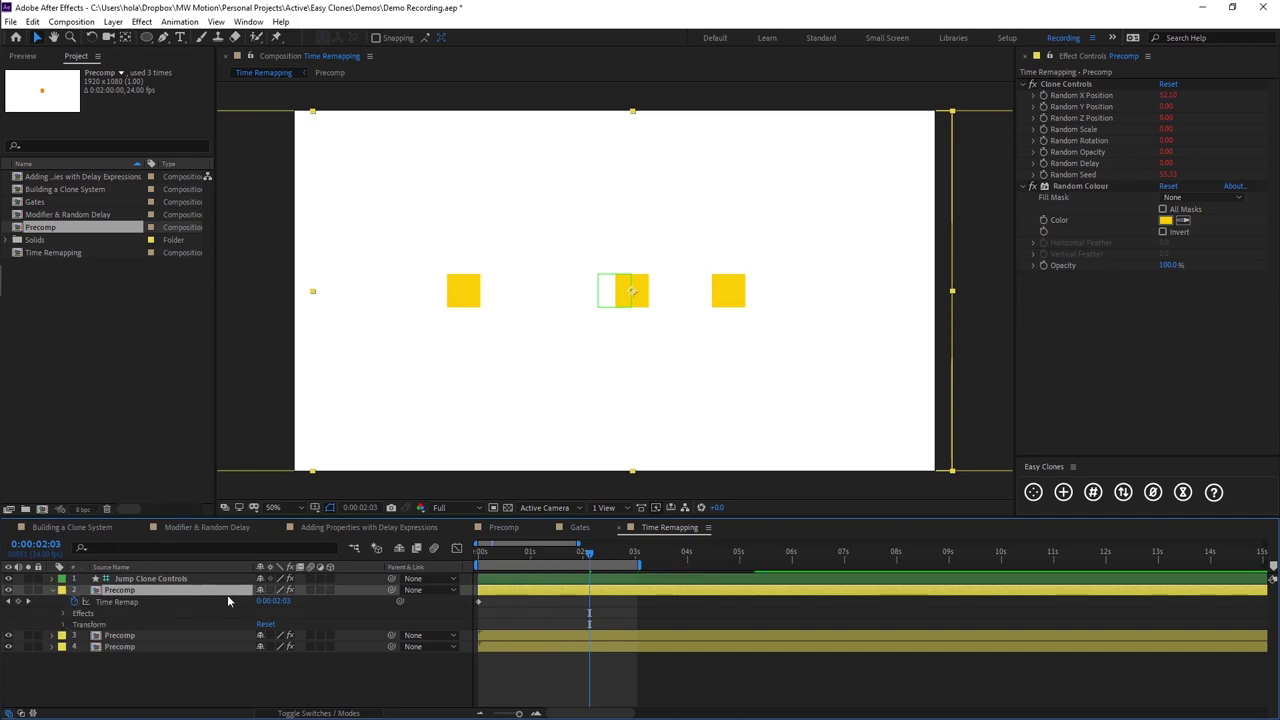
left_click(140, 605)
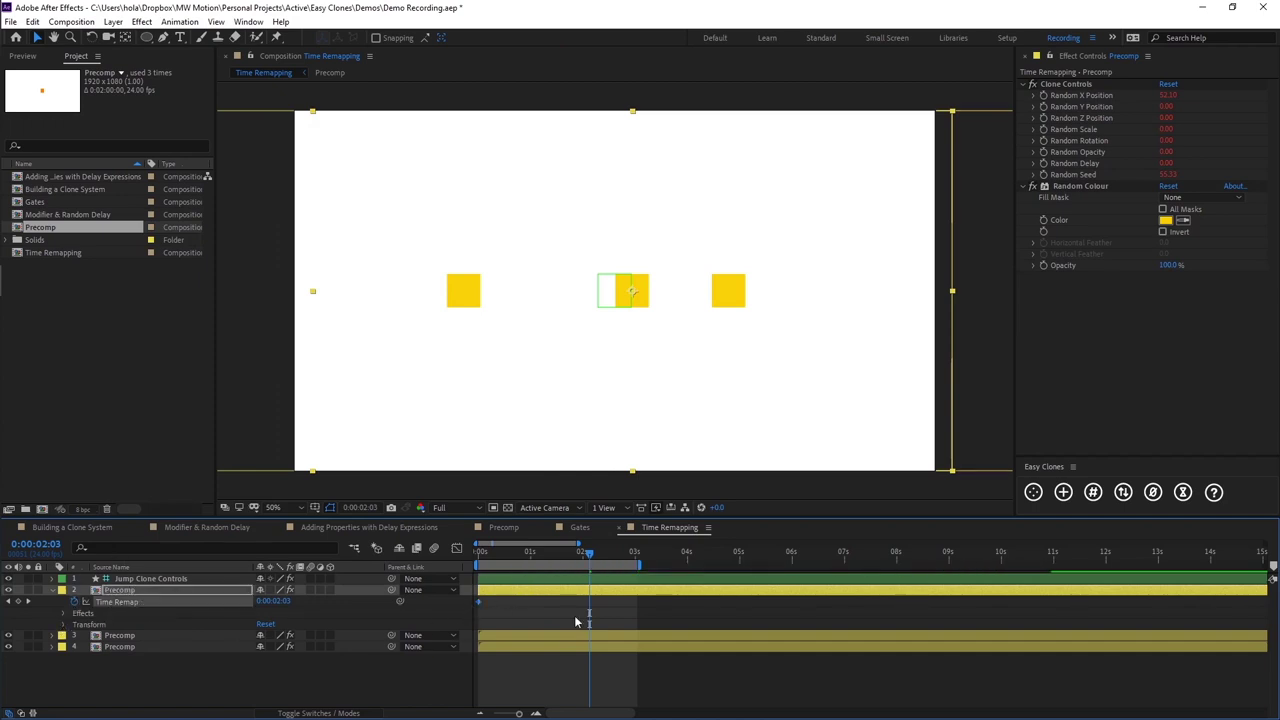
left_click(1183, 492)
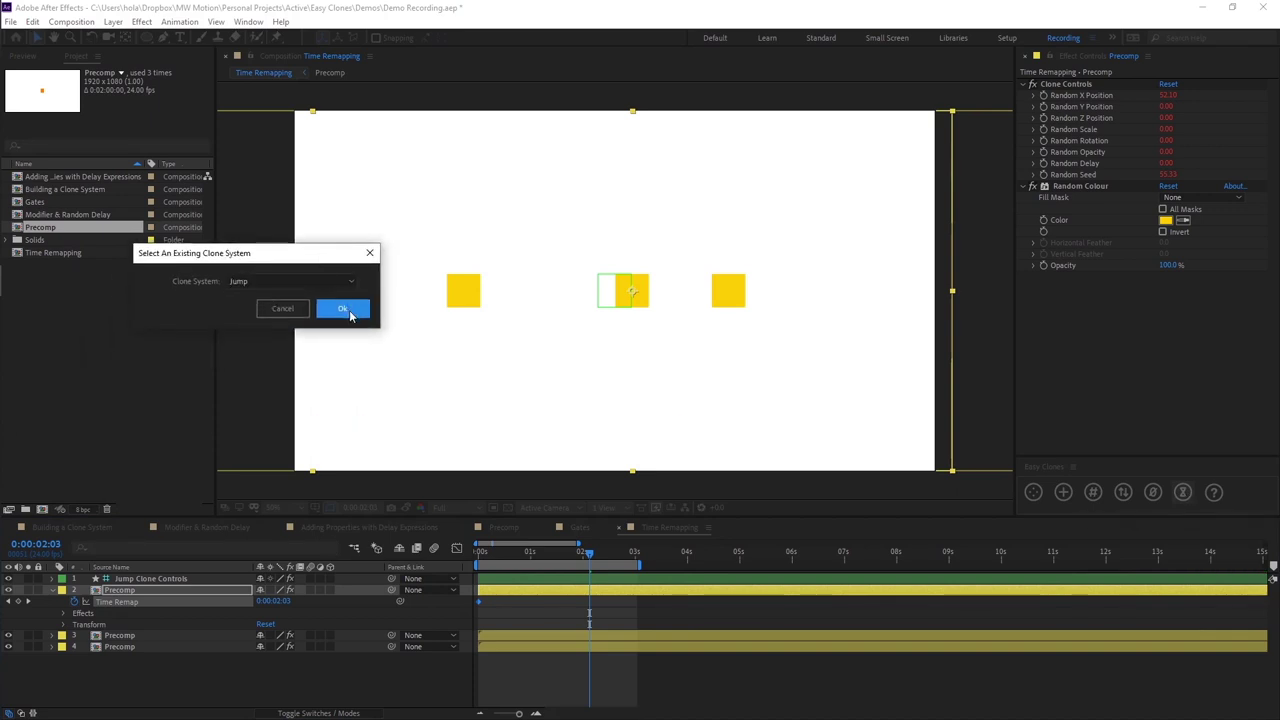
left_click(343, 309)
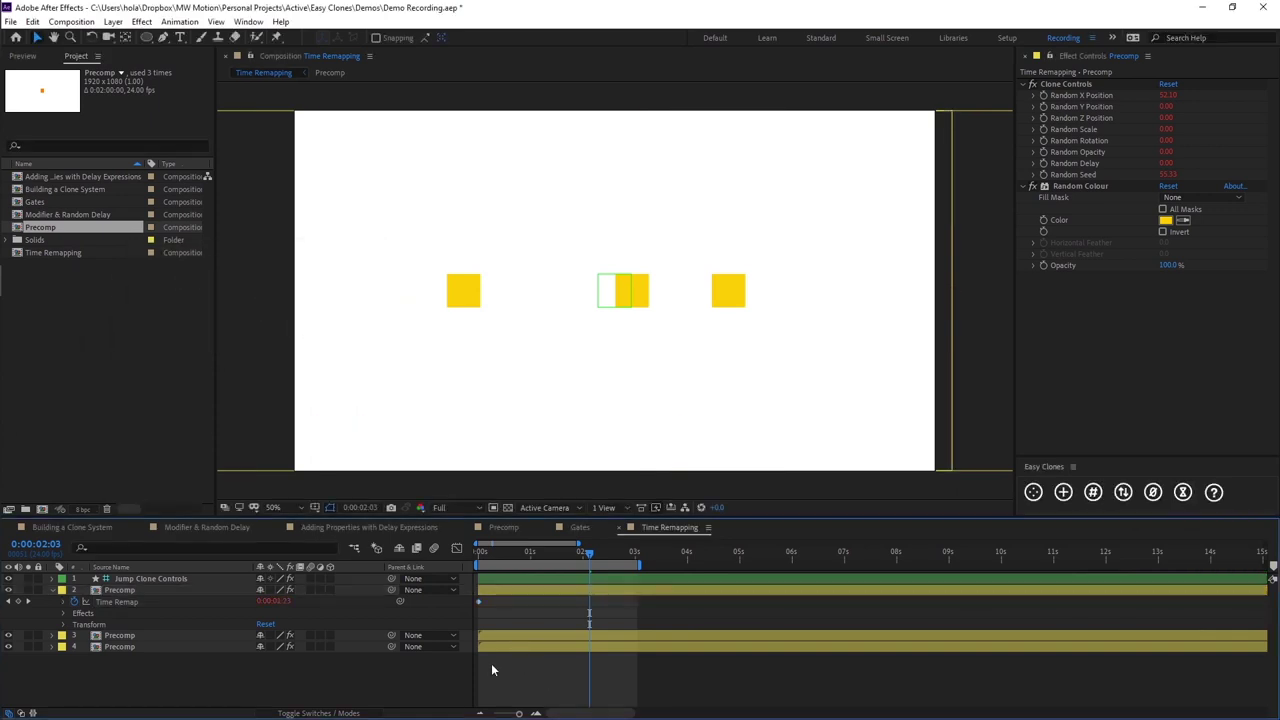
Enable time remapping on the third and fourth Precomp layers with Ctrl+Alt+T
left_click(108, 604)
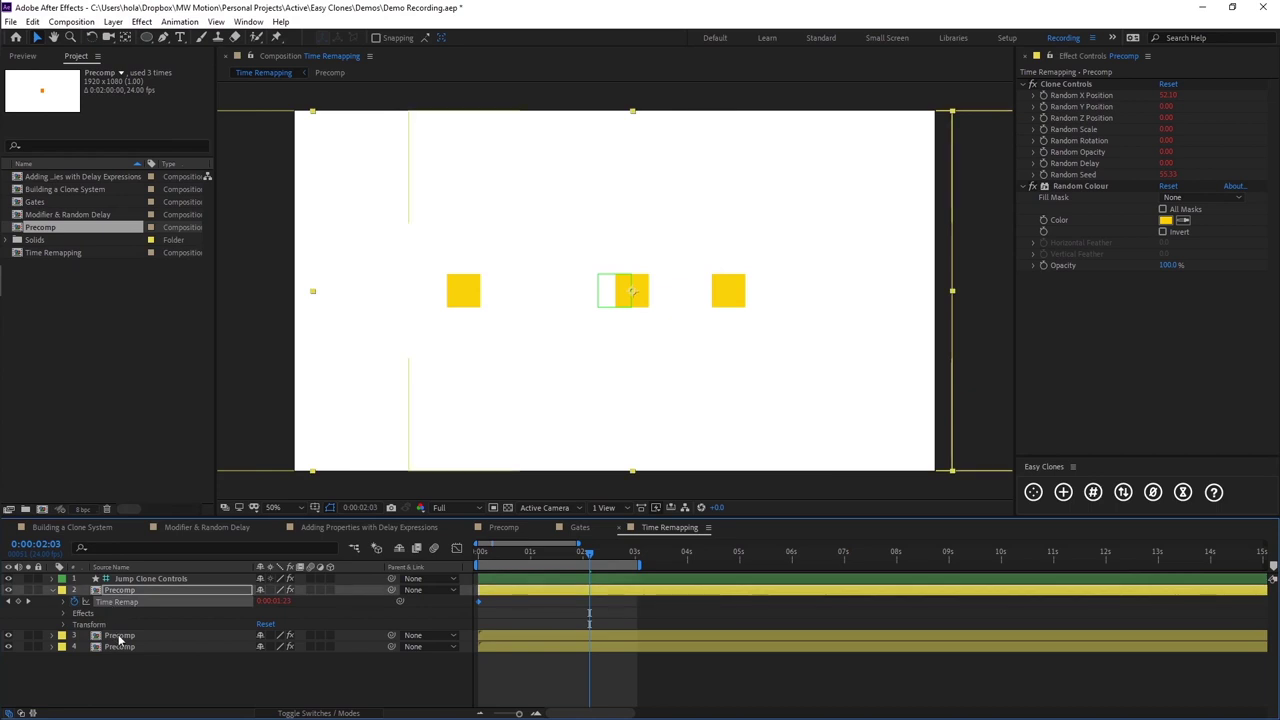
left_click_drag(520, 556, 460, 554)
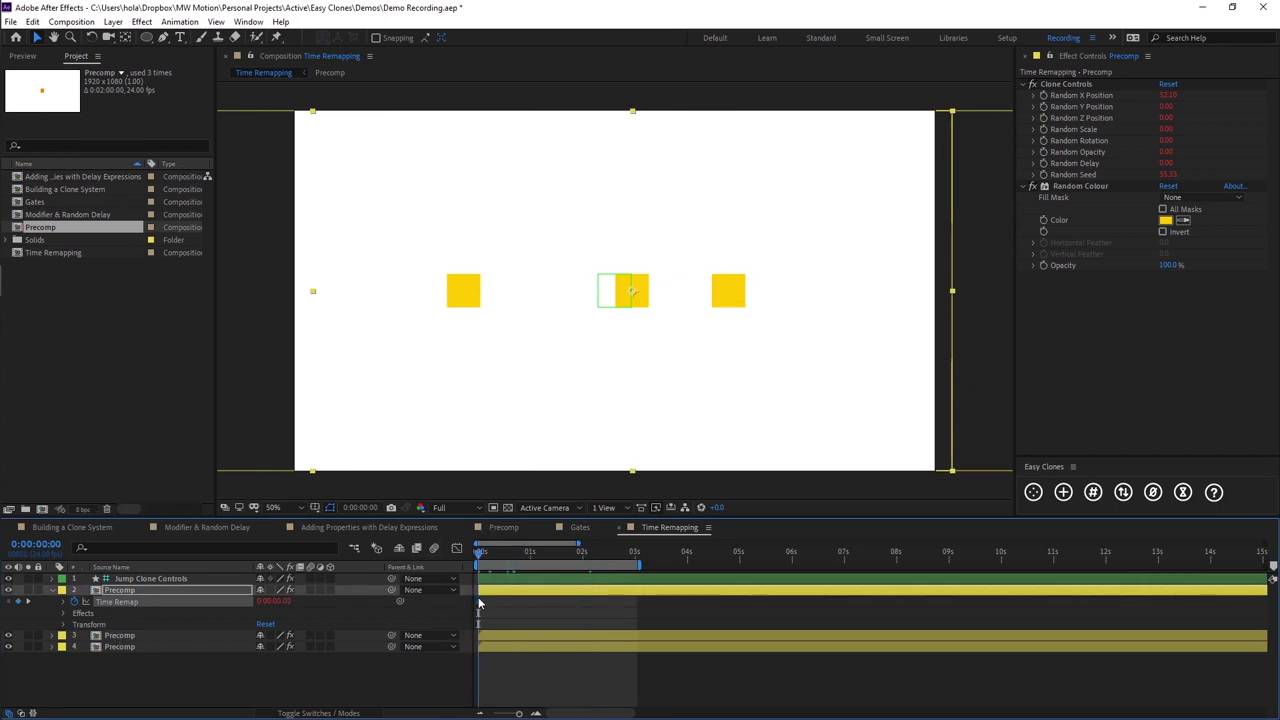
left_click(120, 635)
left_click(149, 648, "shift")
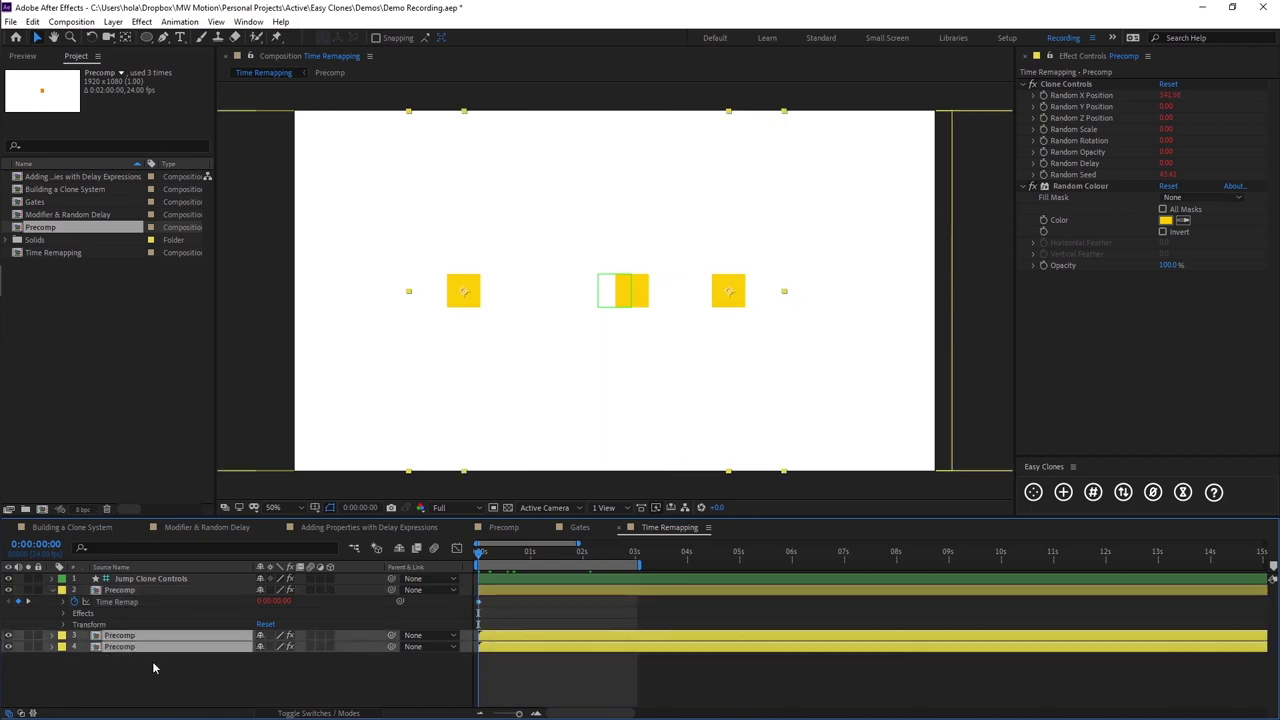
key("ctrl+alt+t")
left_click(589, 703)
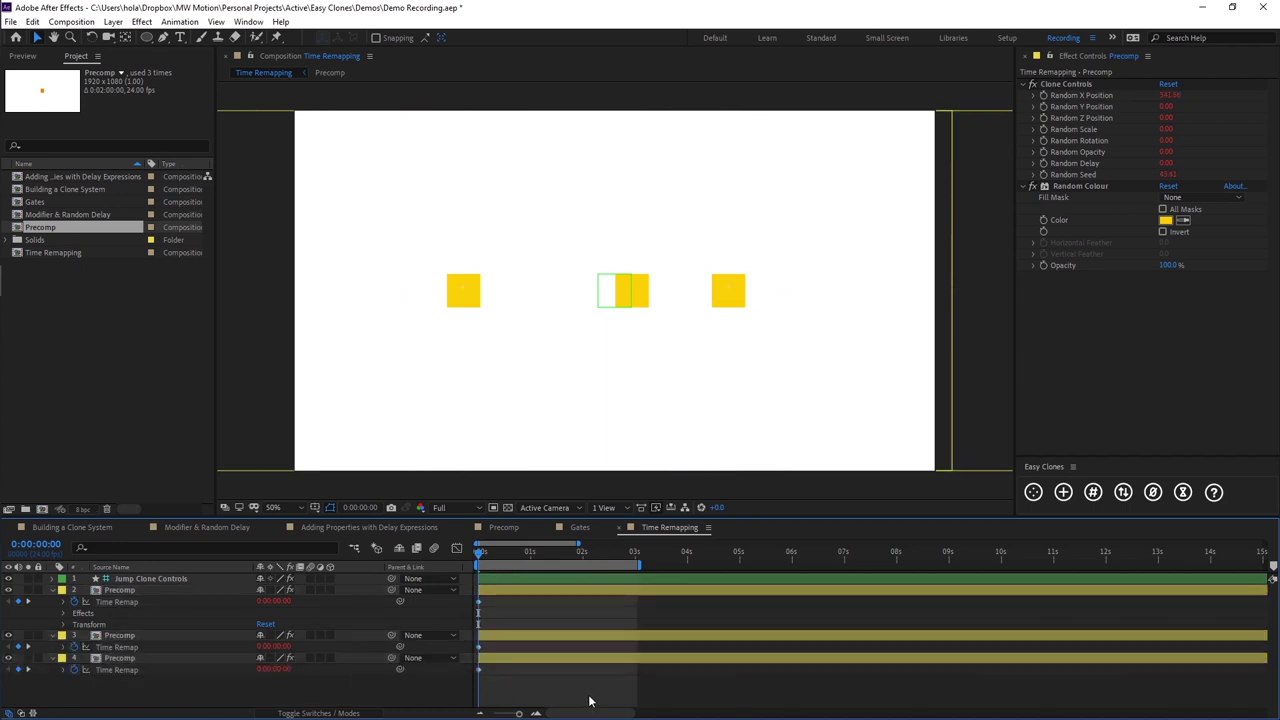
Set Jump Clone Controls' Colour 2 to blue and preview the clones
left_click(132, 578)
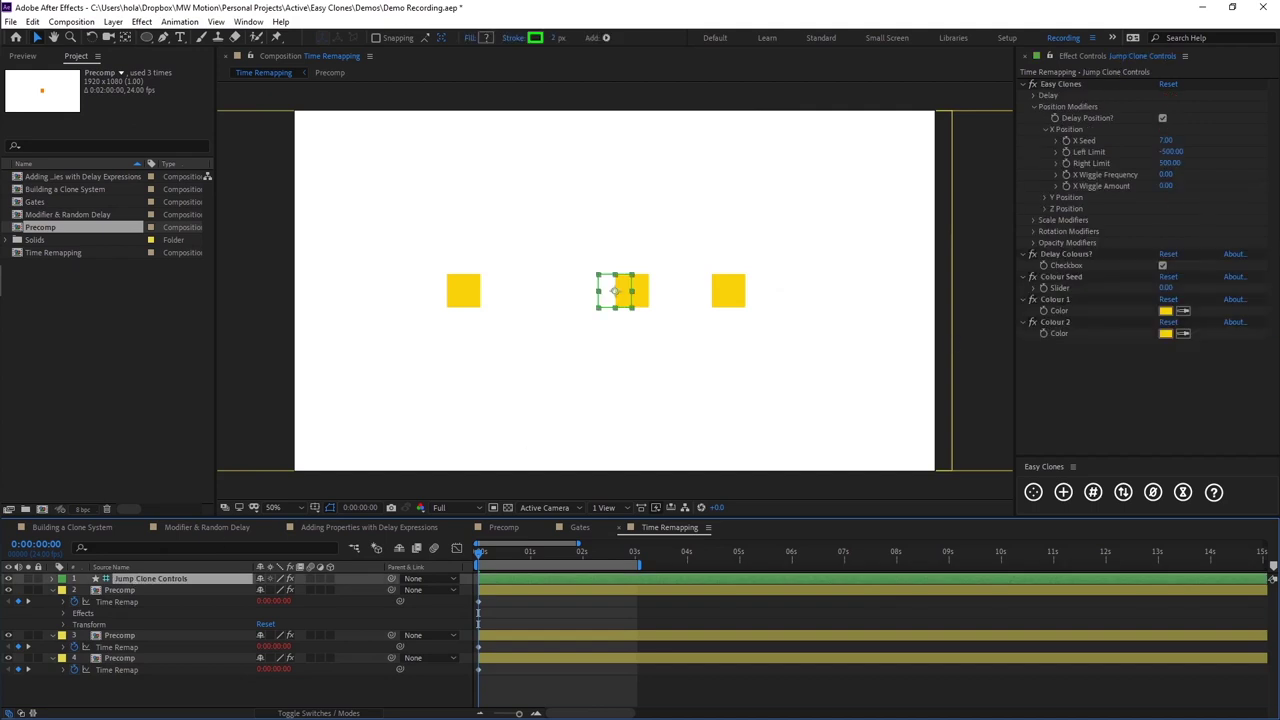
left_click(1165, 333)
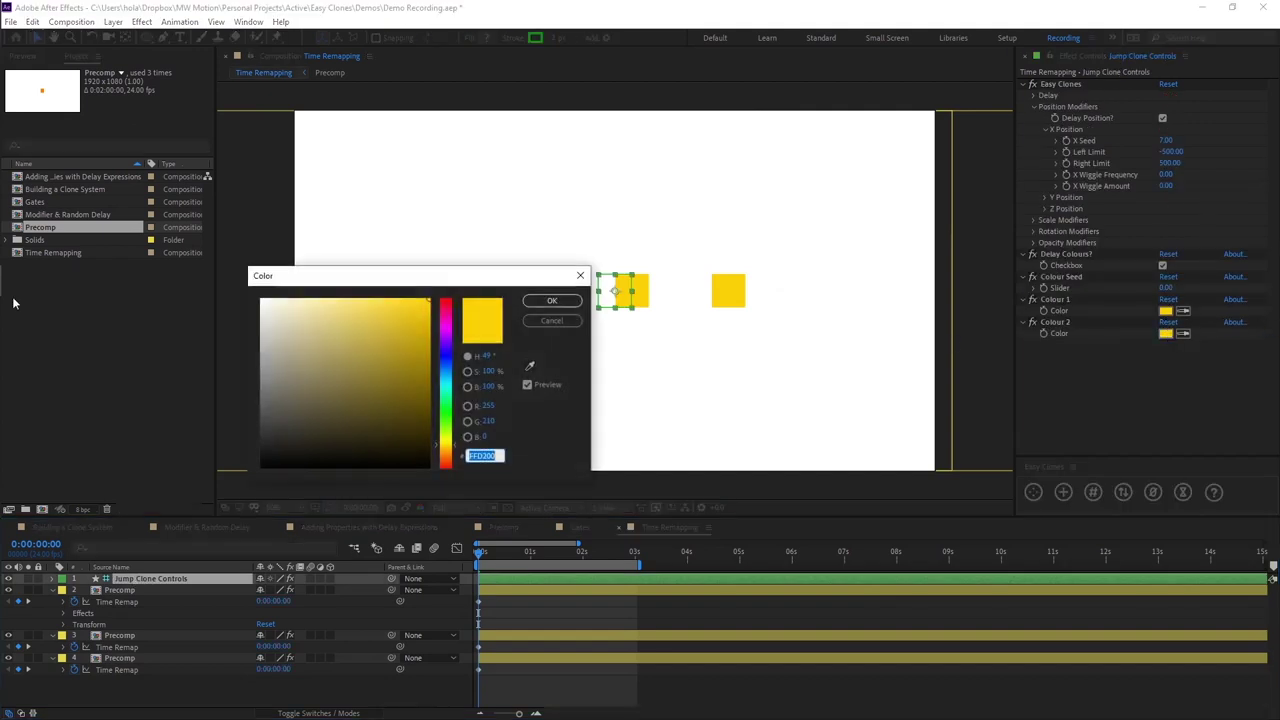
left_click(445, 356)
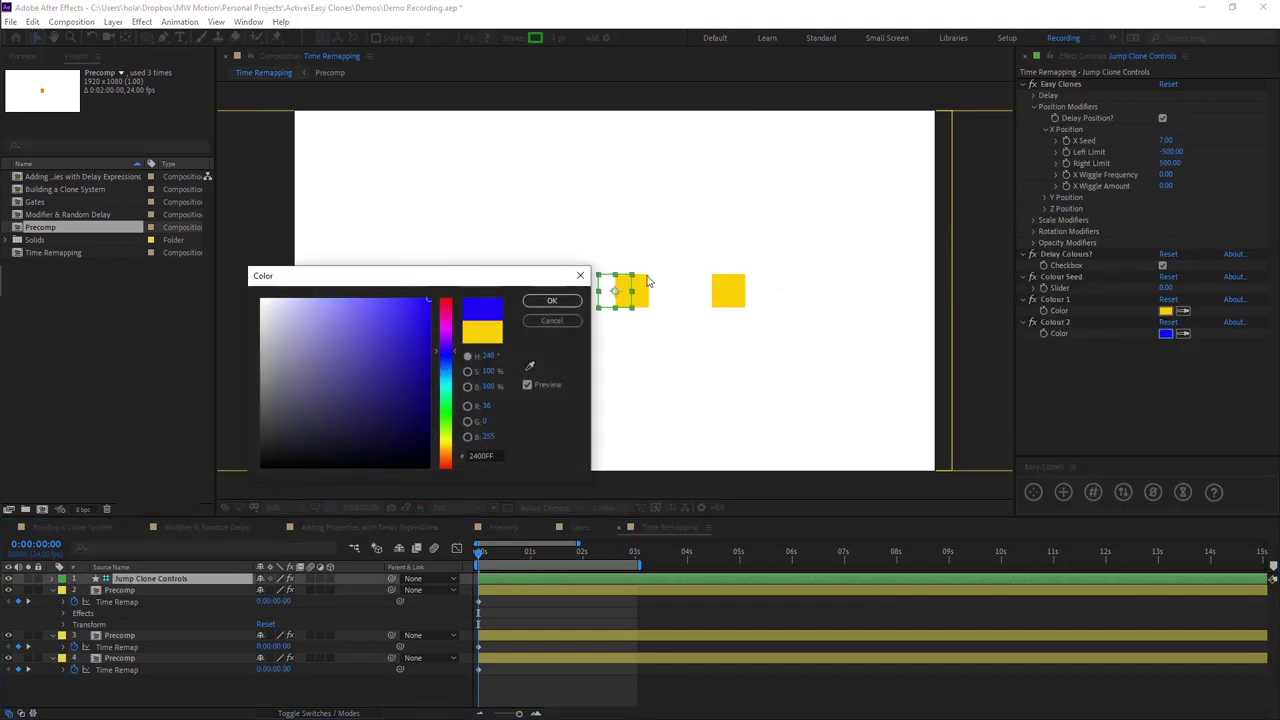
left_click(552, 300)
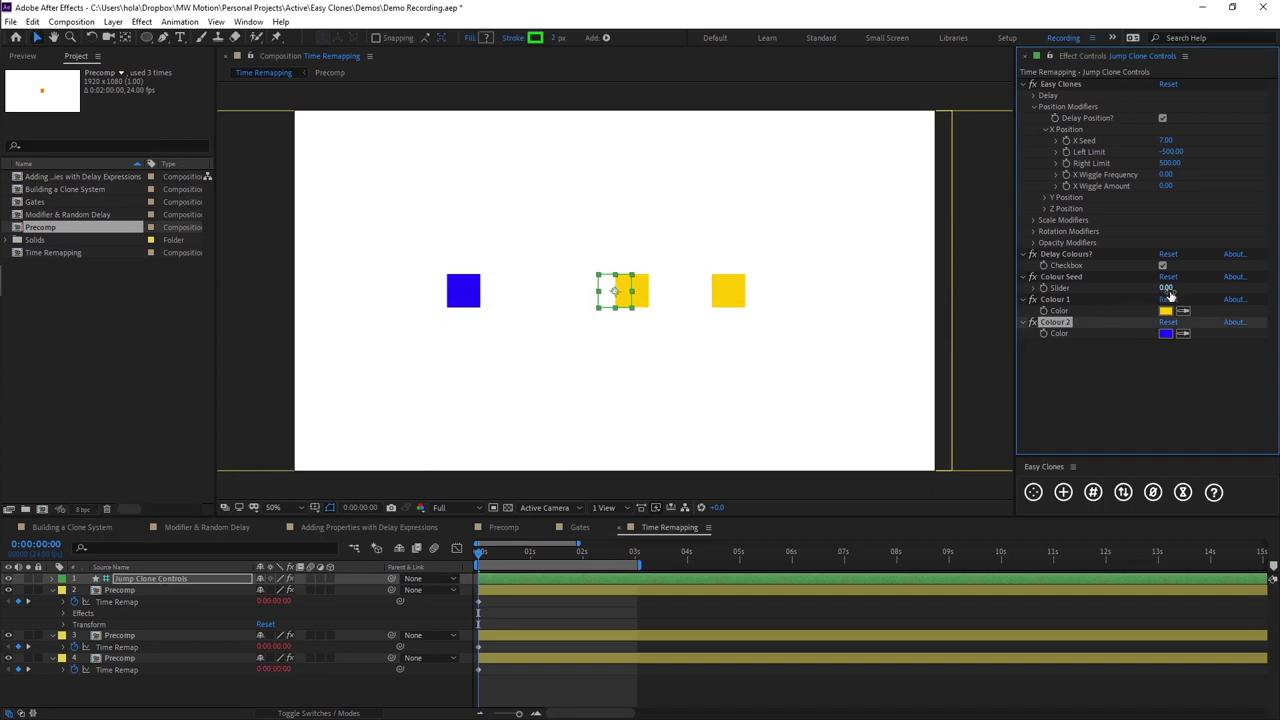
left_click(480, 688)
key("space")
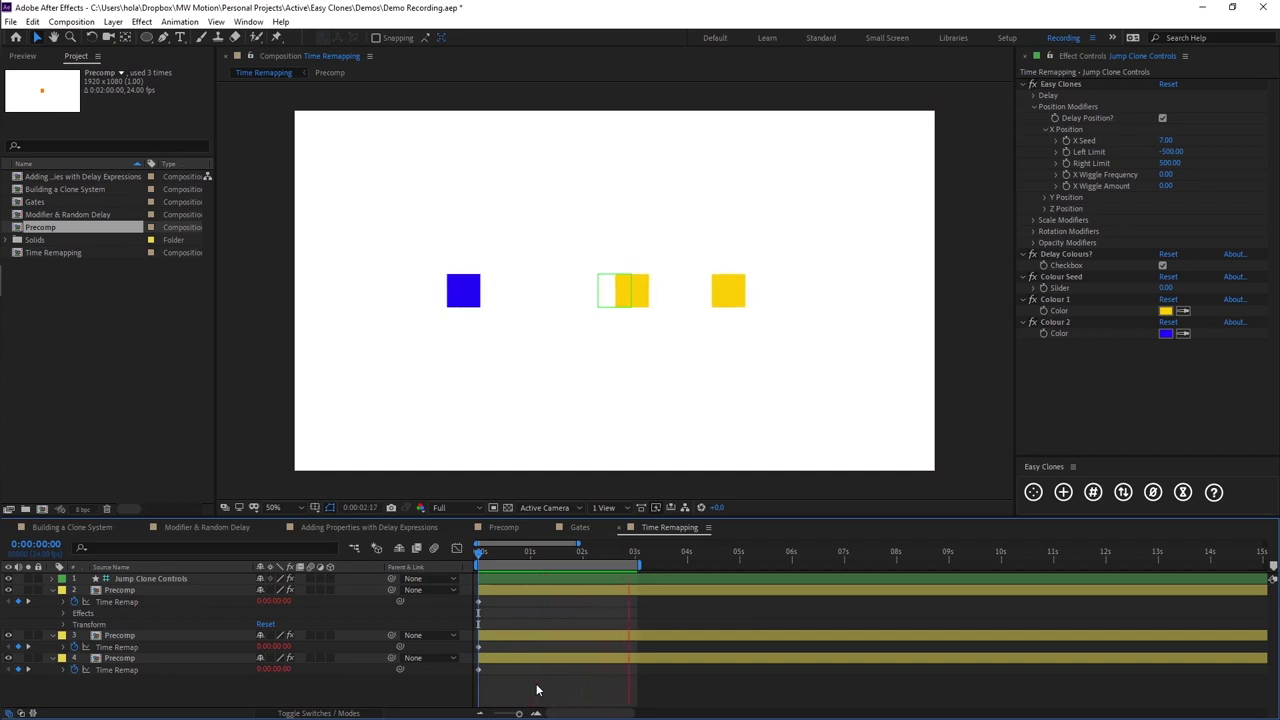
key("space")
Show layer names, set Delay > Individual Delay to 5, and preview the result
left_click(129, 565)
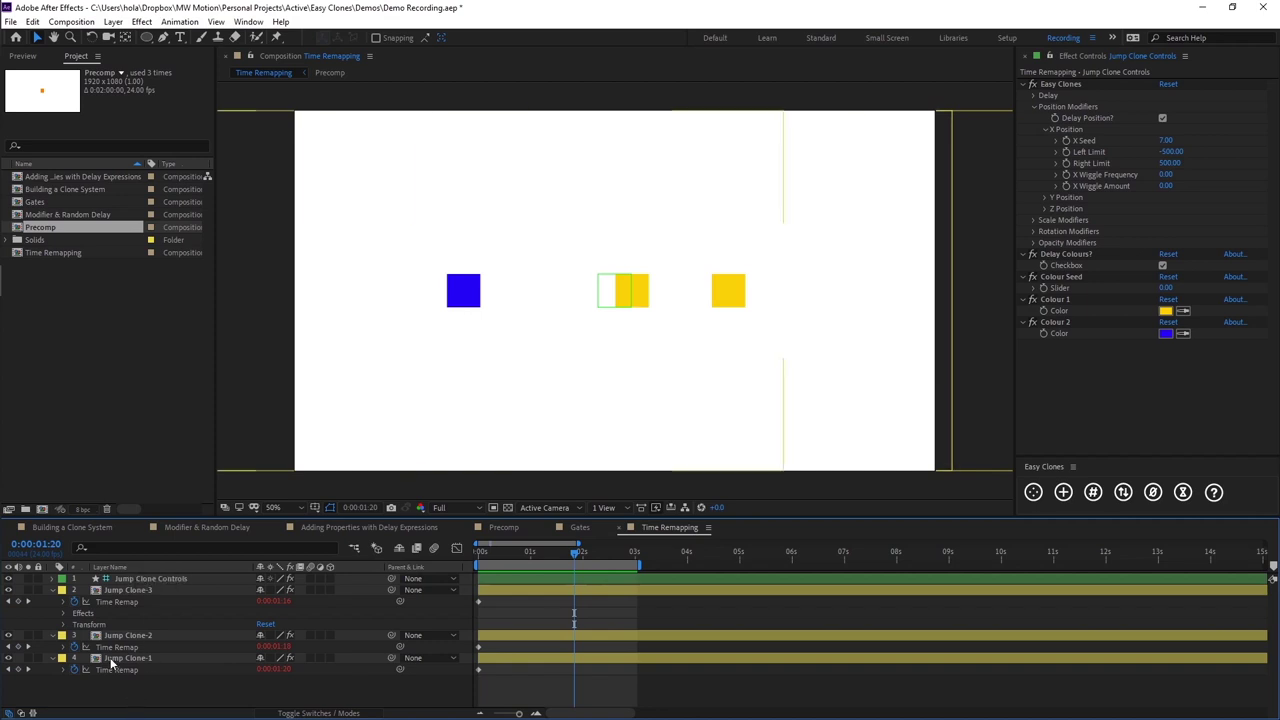
left_click(152, 583)
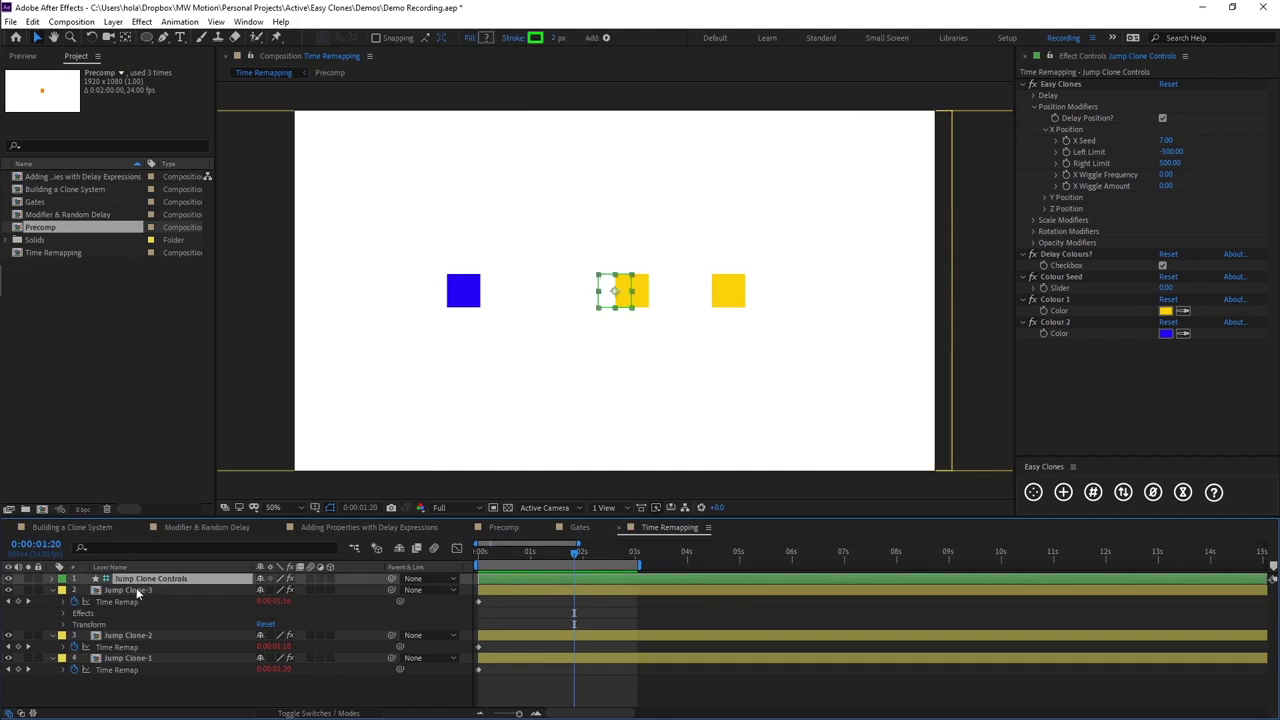
left_click(1035, 95)
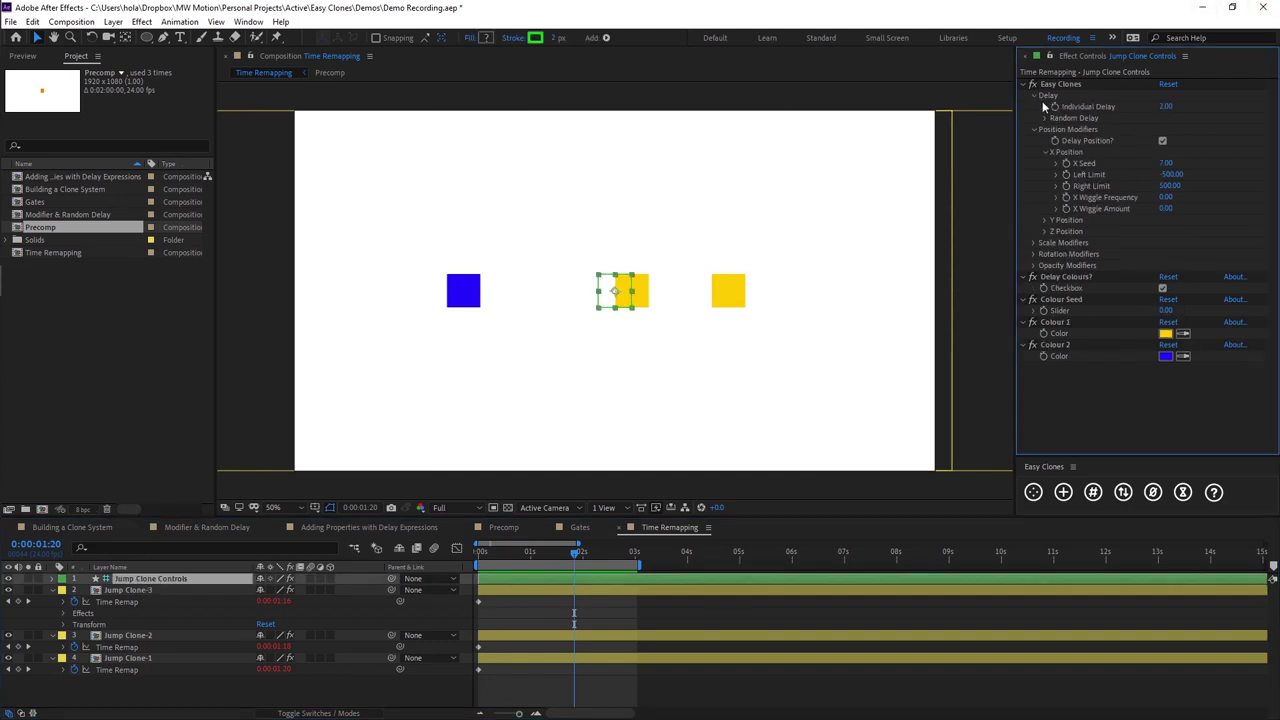
left_click(1166, 106)
type("5")
key("Return")
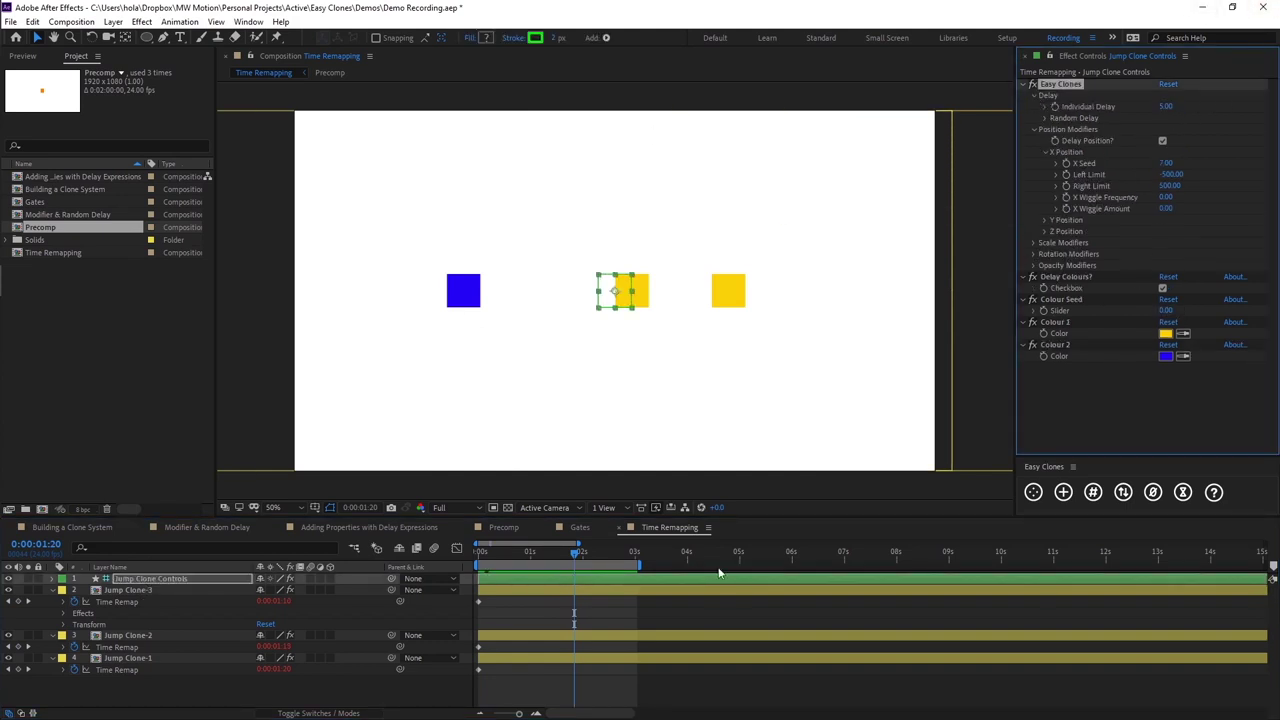
left_click(620, 680)
key("space")
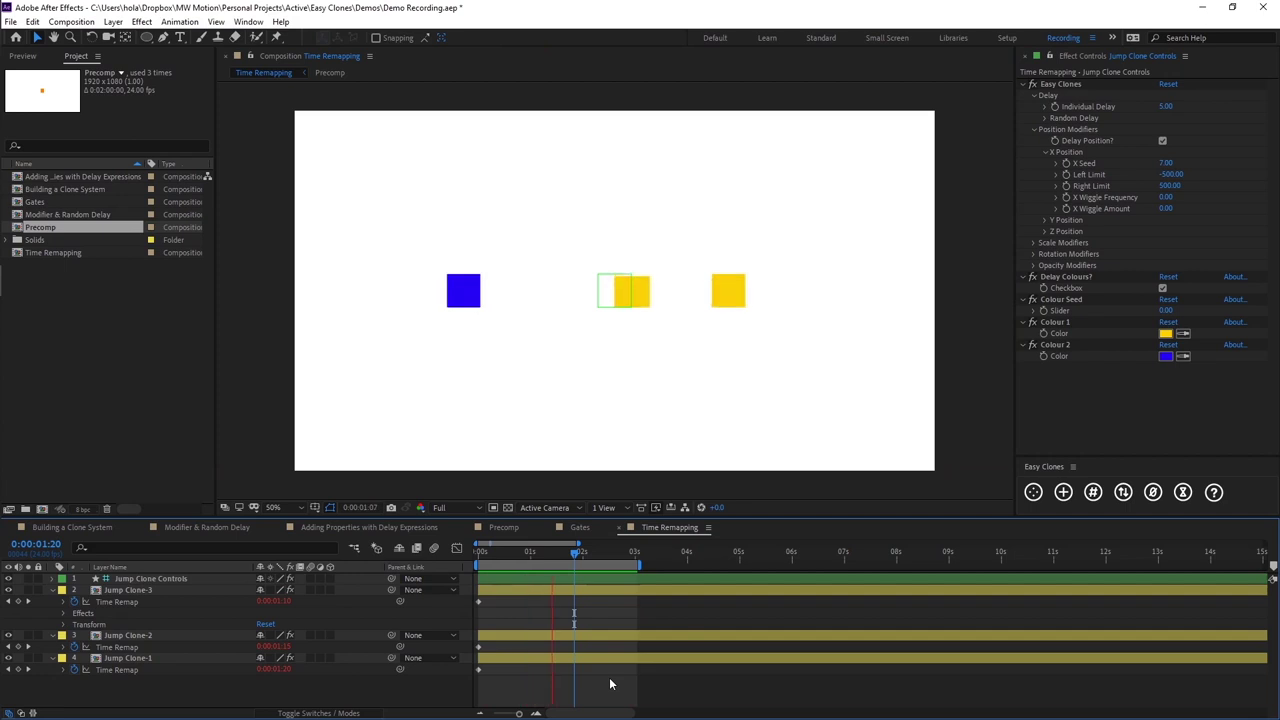
key("space")
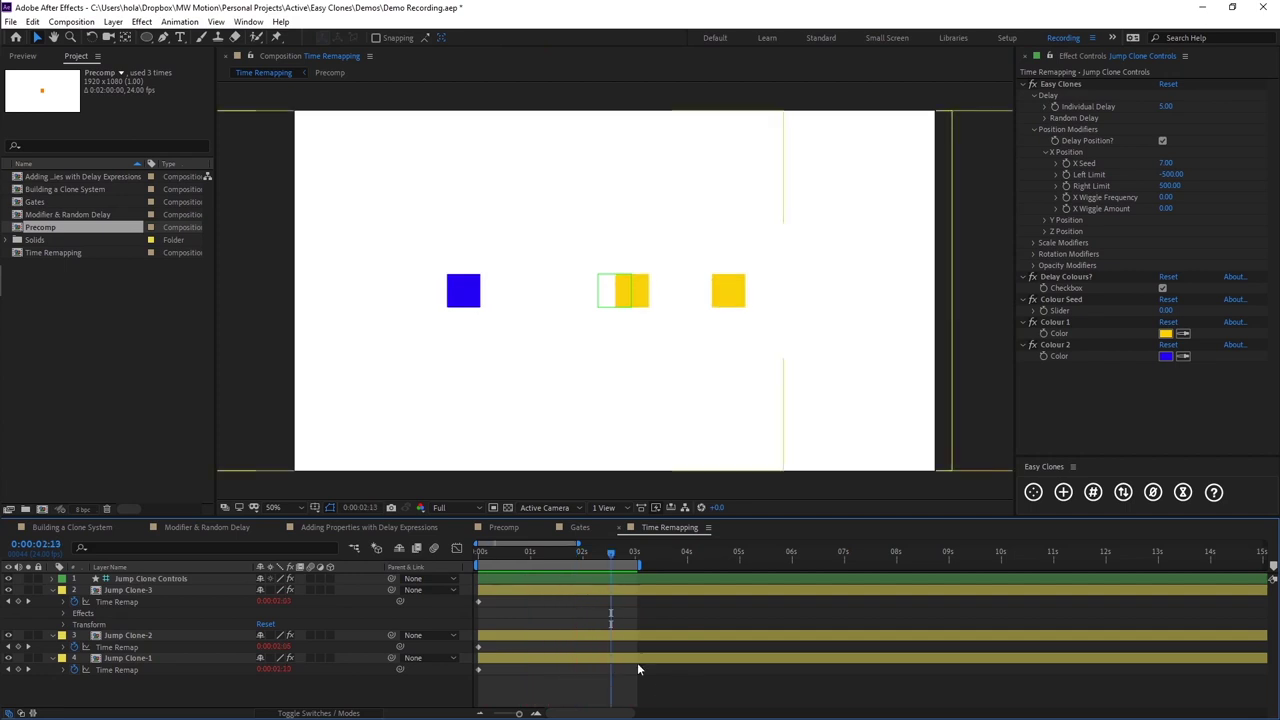
Switch to the Gates composition
left_click(149, 590)
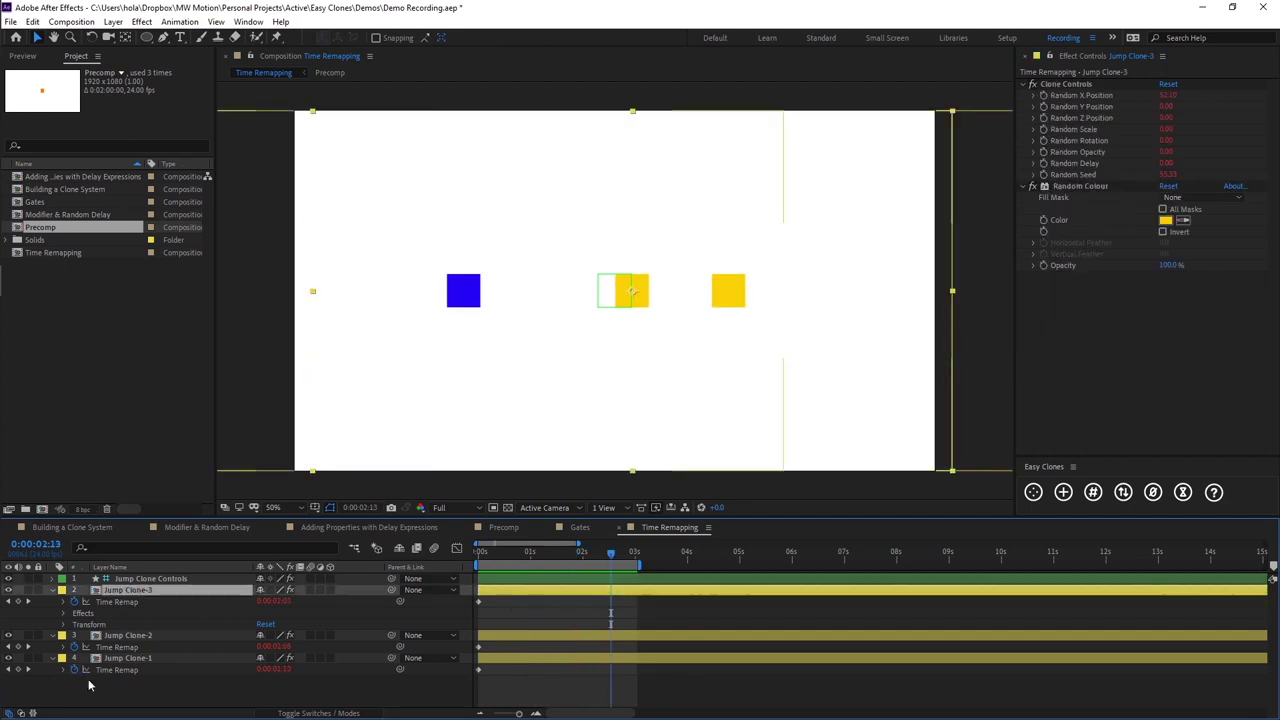
left_click(152, 579)
left_click(214, 686)
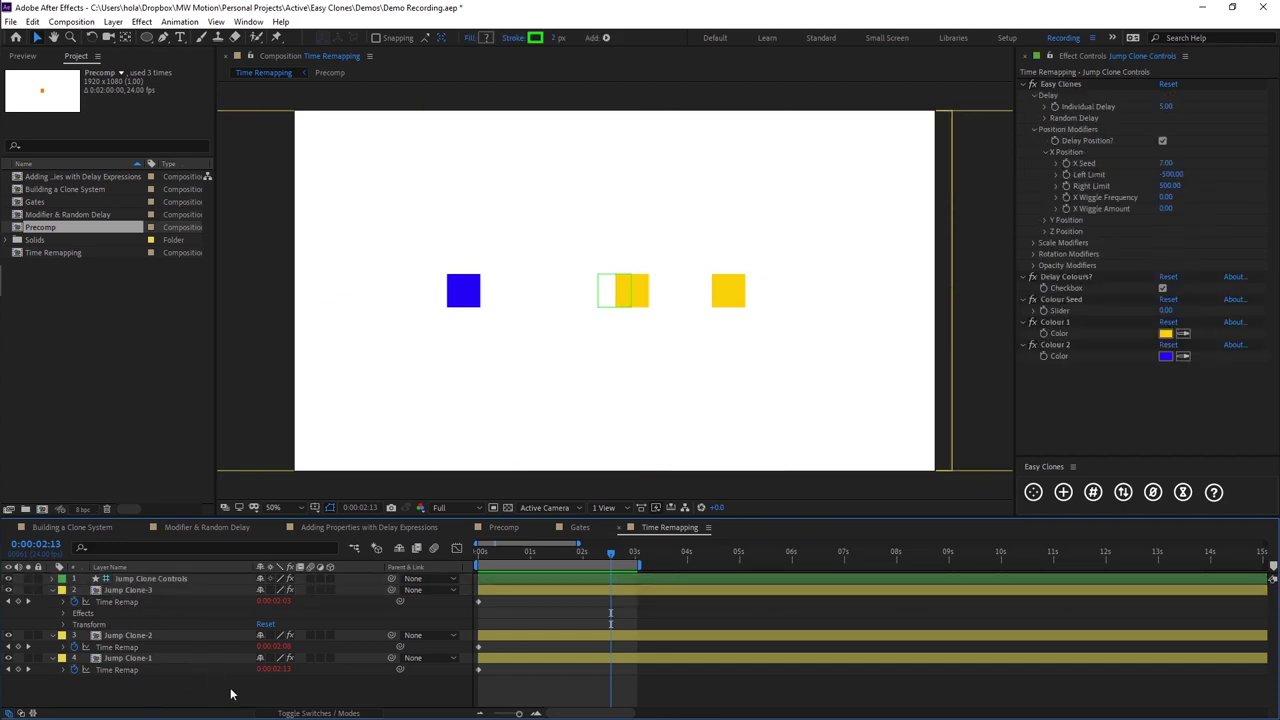
left_click(567, 528)
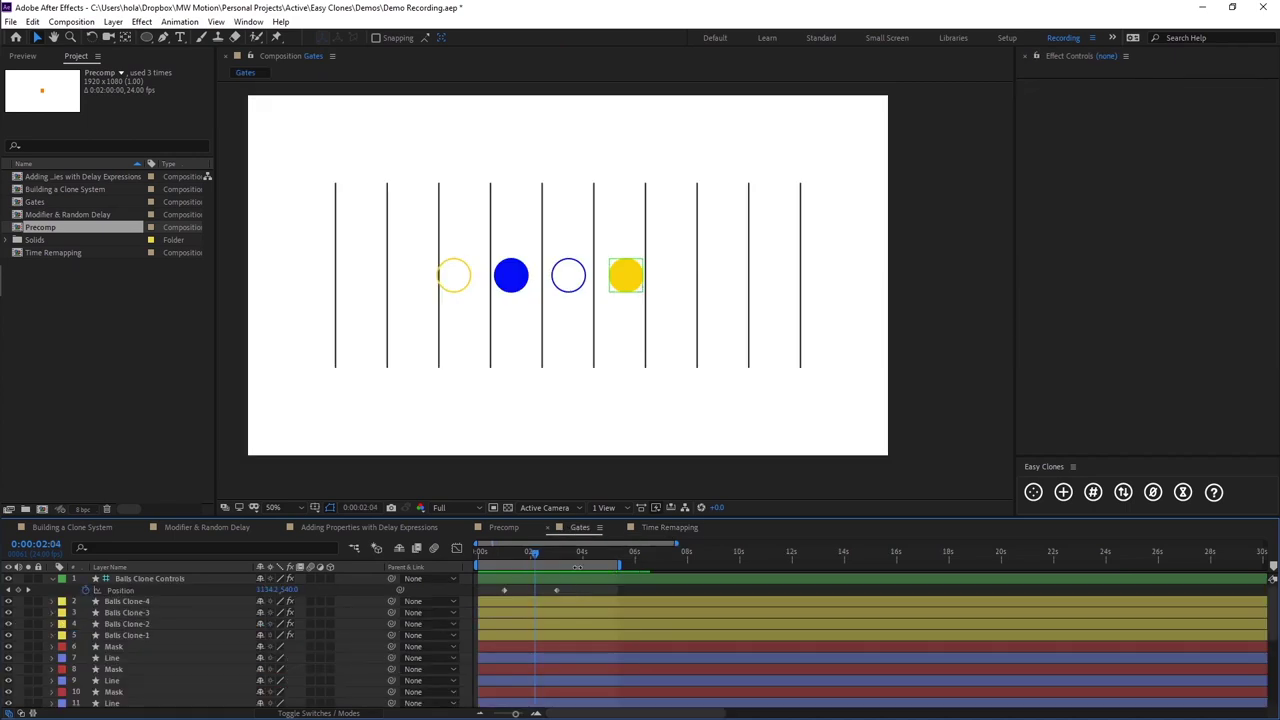
key("space")
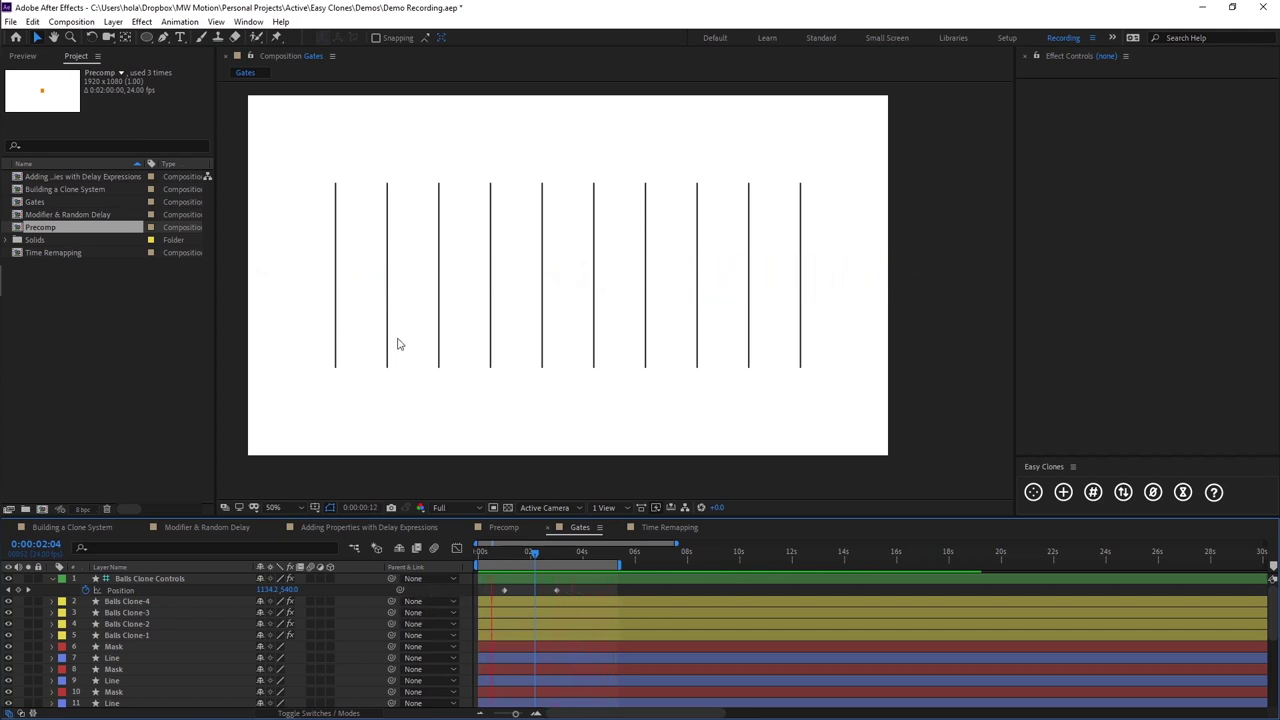
left_click_drag(501, 552, 509, 552)
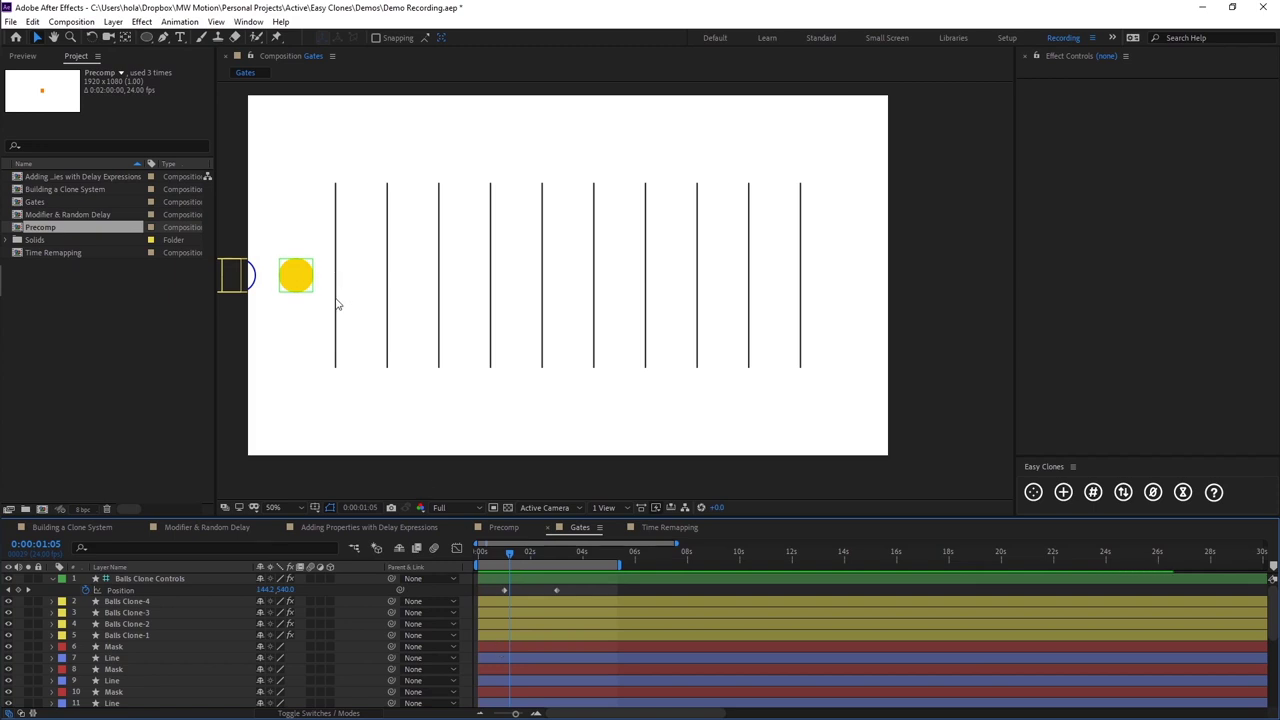
mouse_move(511, 552)
left_mouse_down()
mouse_move(529, 550)
mouse_move(508, 549)
left_mouse_up()
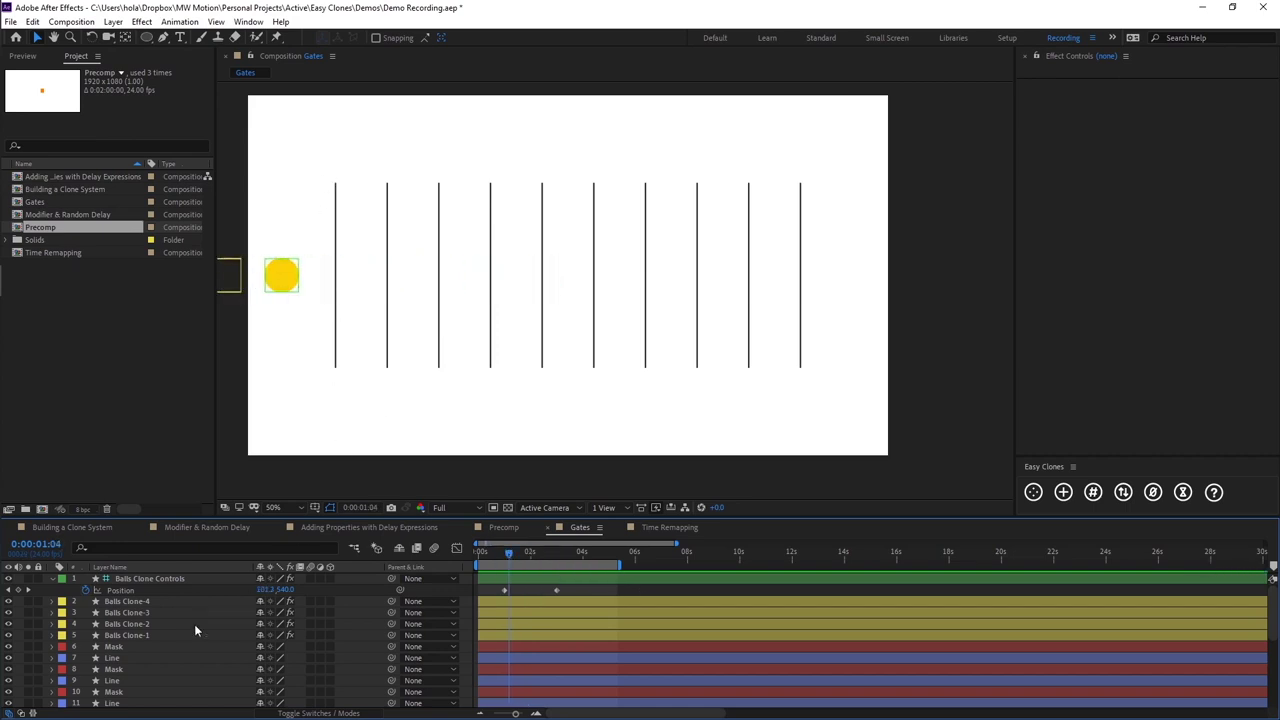
scroll(140, 641, "down", 5)
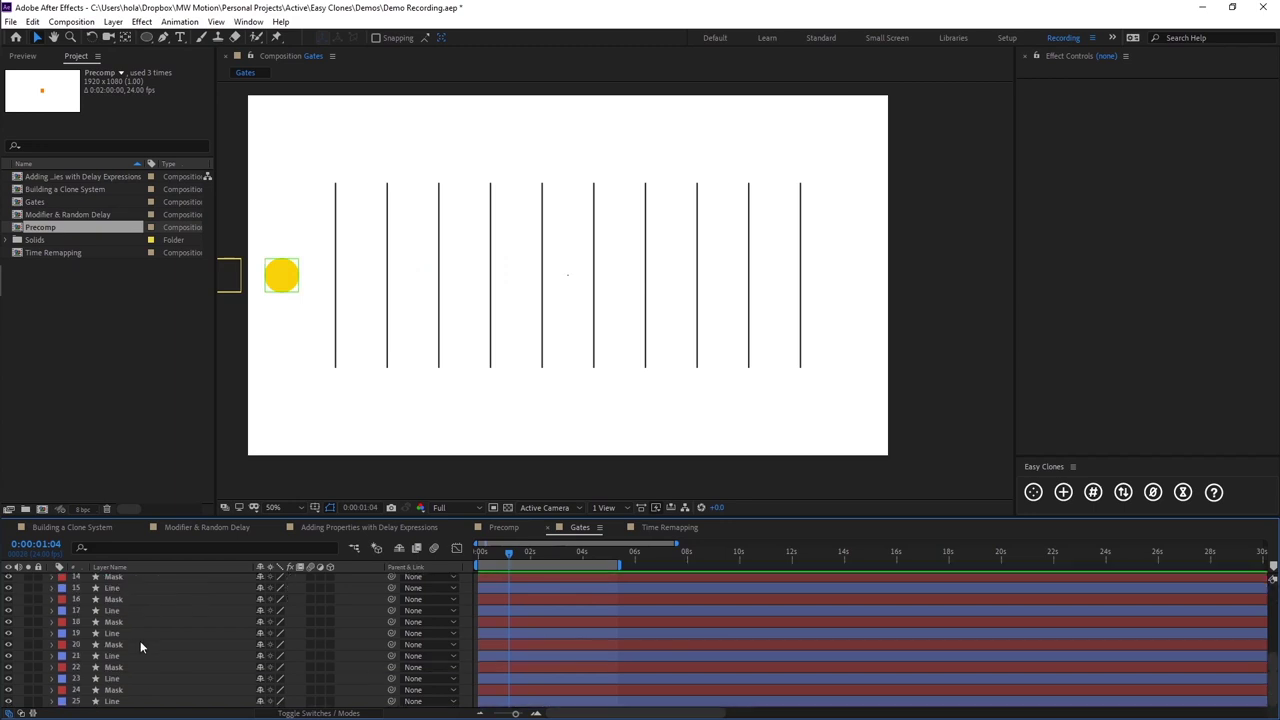
Select all the Line layers in Gates, from layer 25 up to the top Line
left_click(123, 702)
left_click(114, 691)
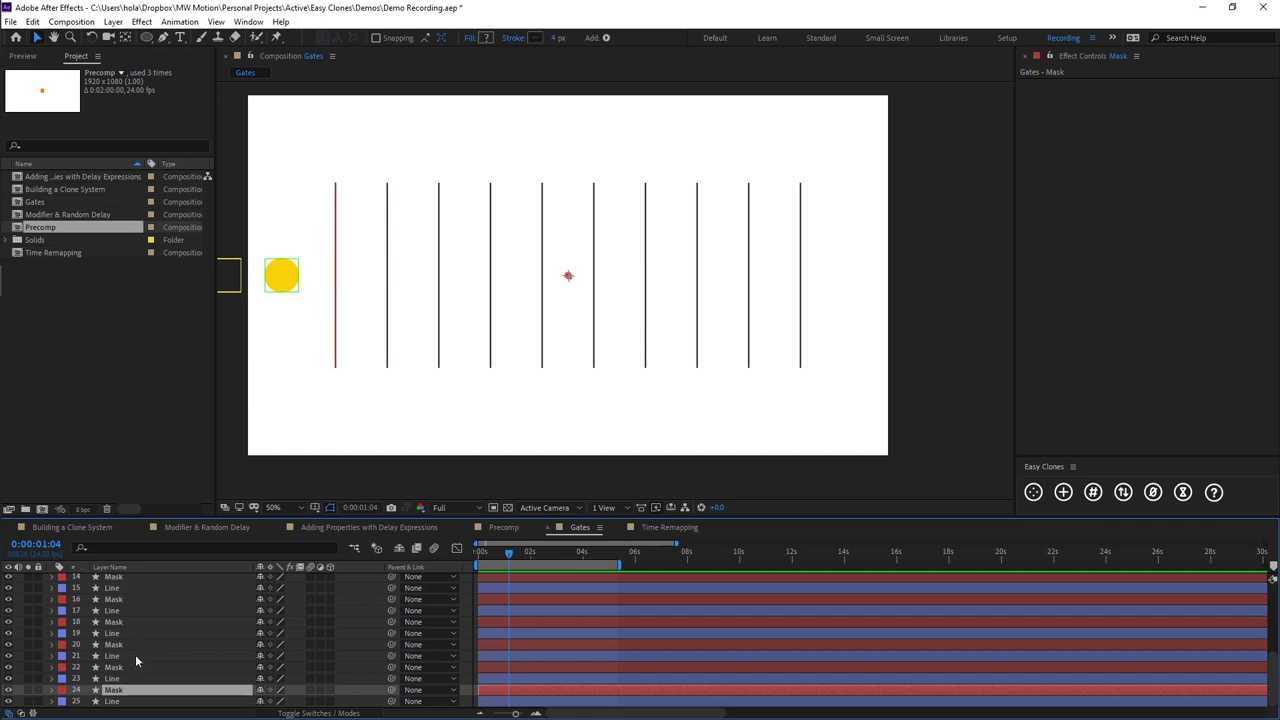
left_click(113, 702)
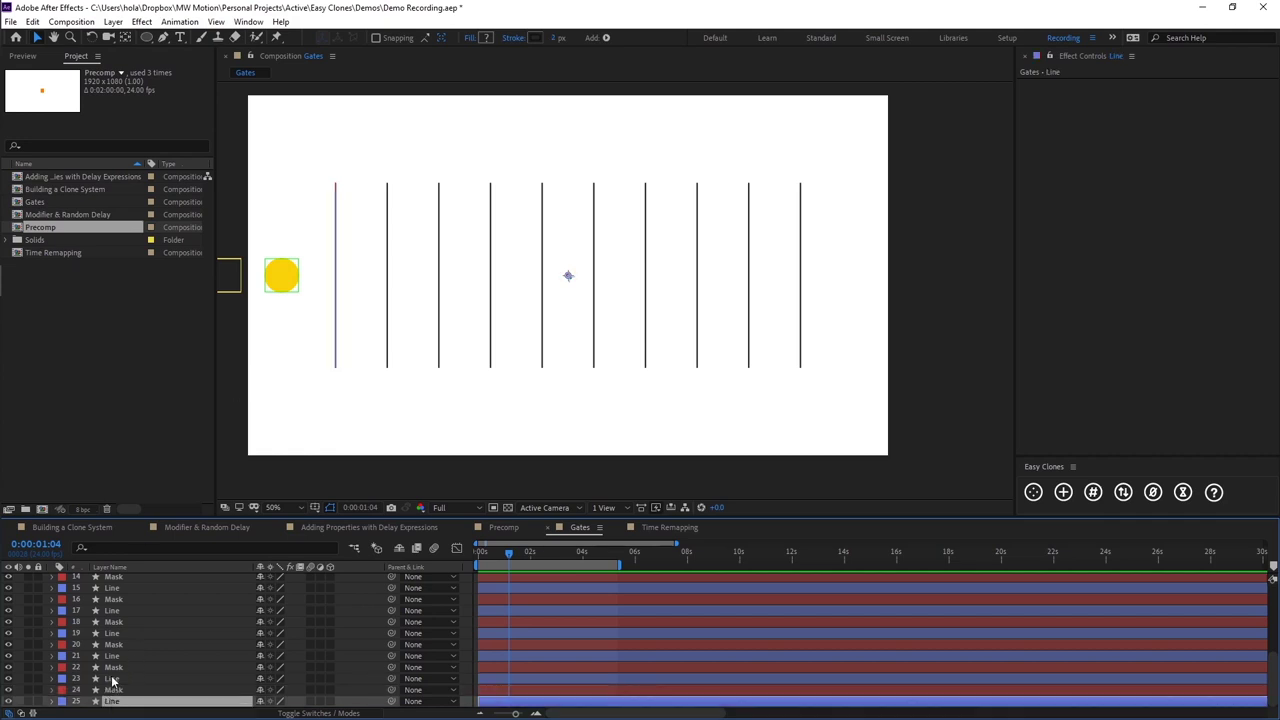
left_click(113, 679, "ctrl")
left_click(117, 656, "ctrl")
left_click(119, 633, "ctrl")
left_click(120, 610, "ctrl")
left_click(120, 588, "ctrl")
scroll(124, 616, "up", 2)
left_click(122, 633, "ctrl")
left_click(122, 610, "ctrl")
left_click(121, 588, "ctrl")
scroll(121, 620, "up", 2)
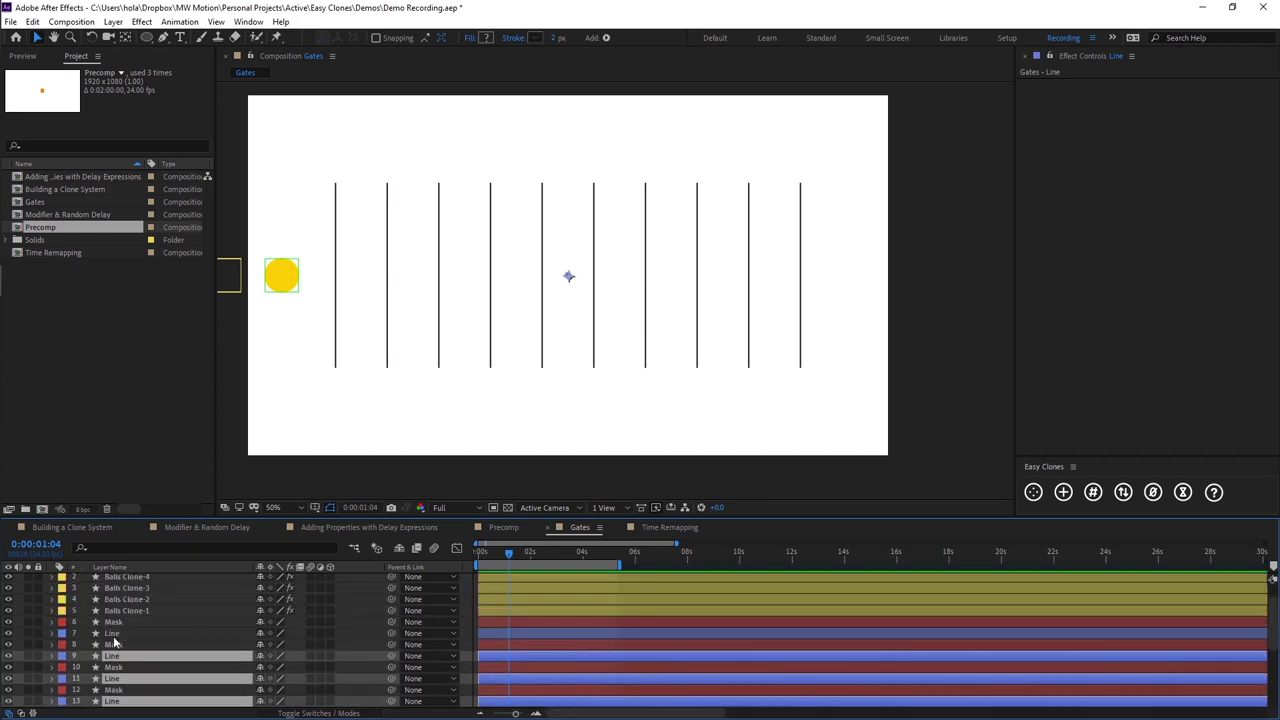
left_click(113, 634, "ctrl")
Set the selected Line layers' TrkMat to Alpha Matte "Mask"
left_click(320, 713)
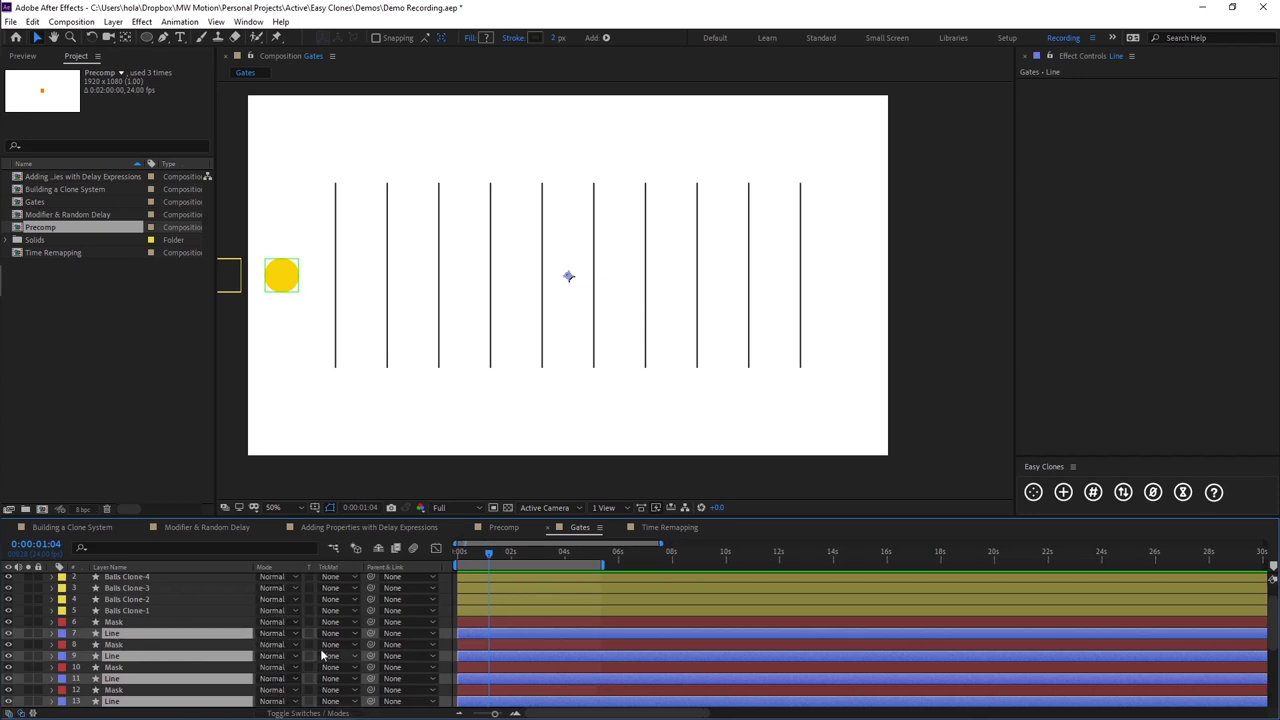
left_click(330, 634)
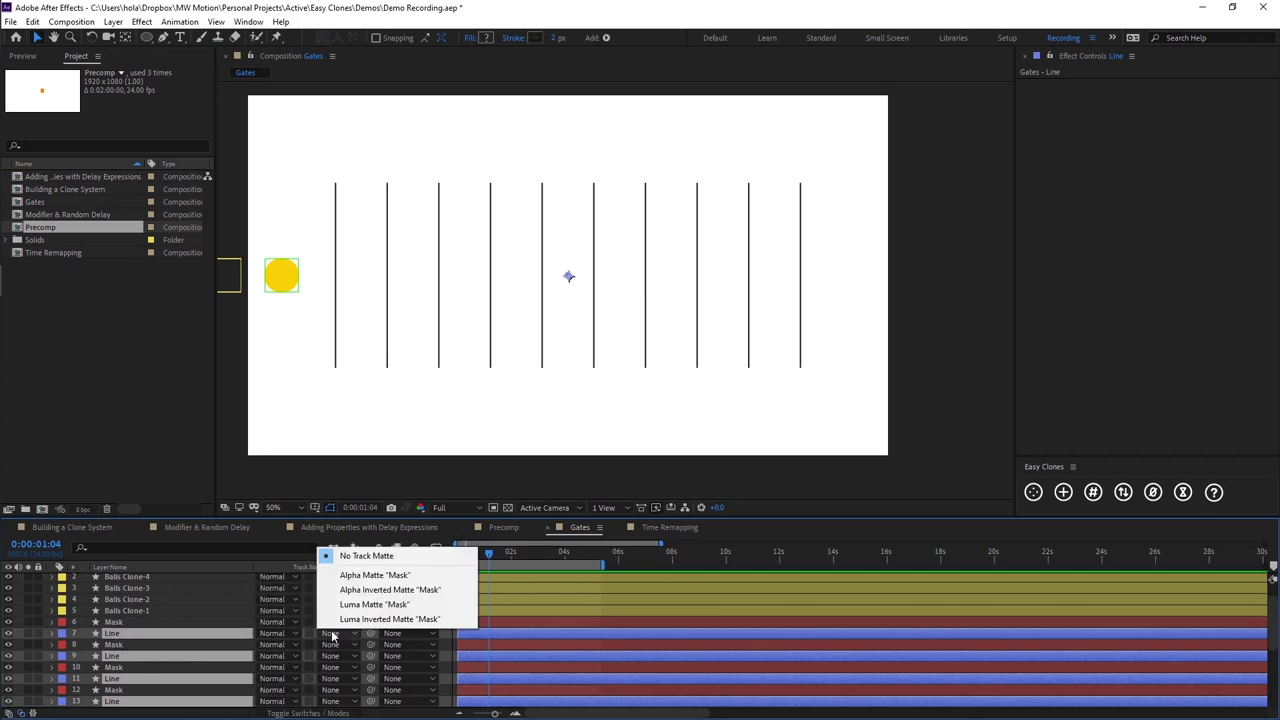
left_click(398, 576)
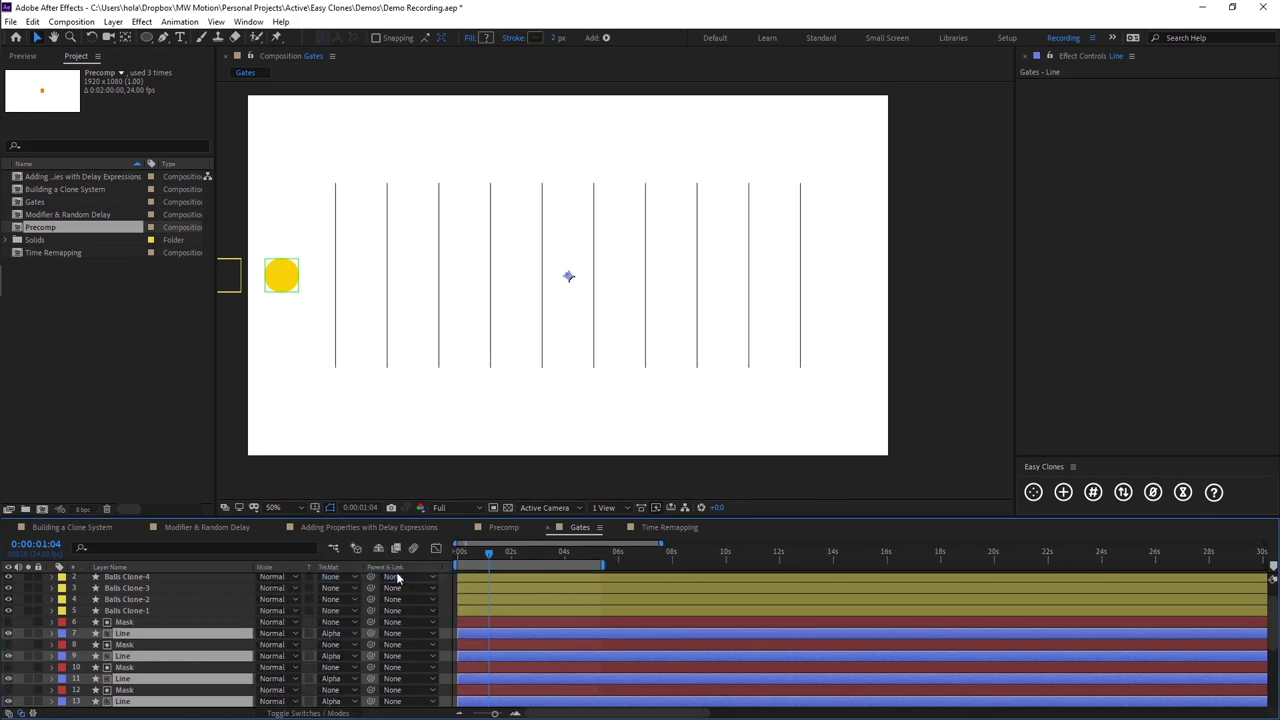
Expand Mask layer 24 and find the frame where the ball reaches the first line
left_click(124, 622)
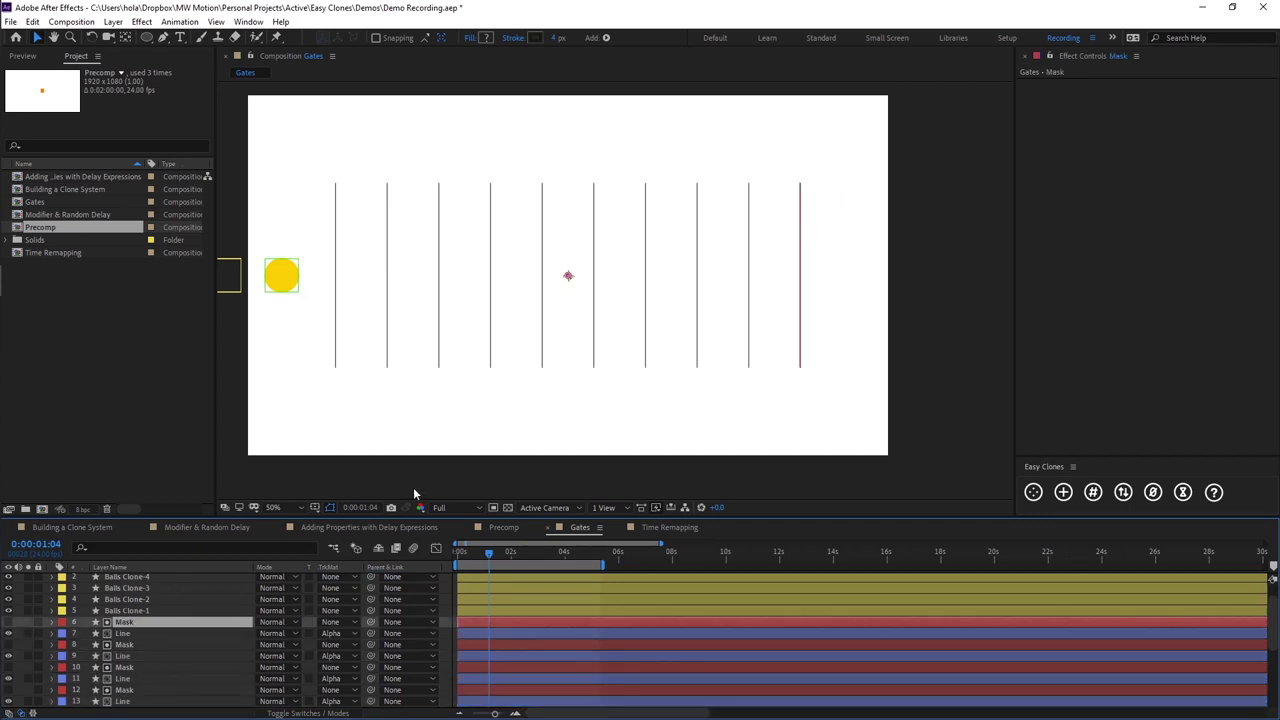
scroll(140, 656, "down", 4)
left_click(134, 692)
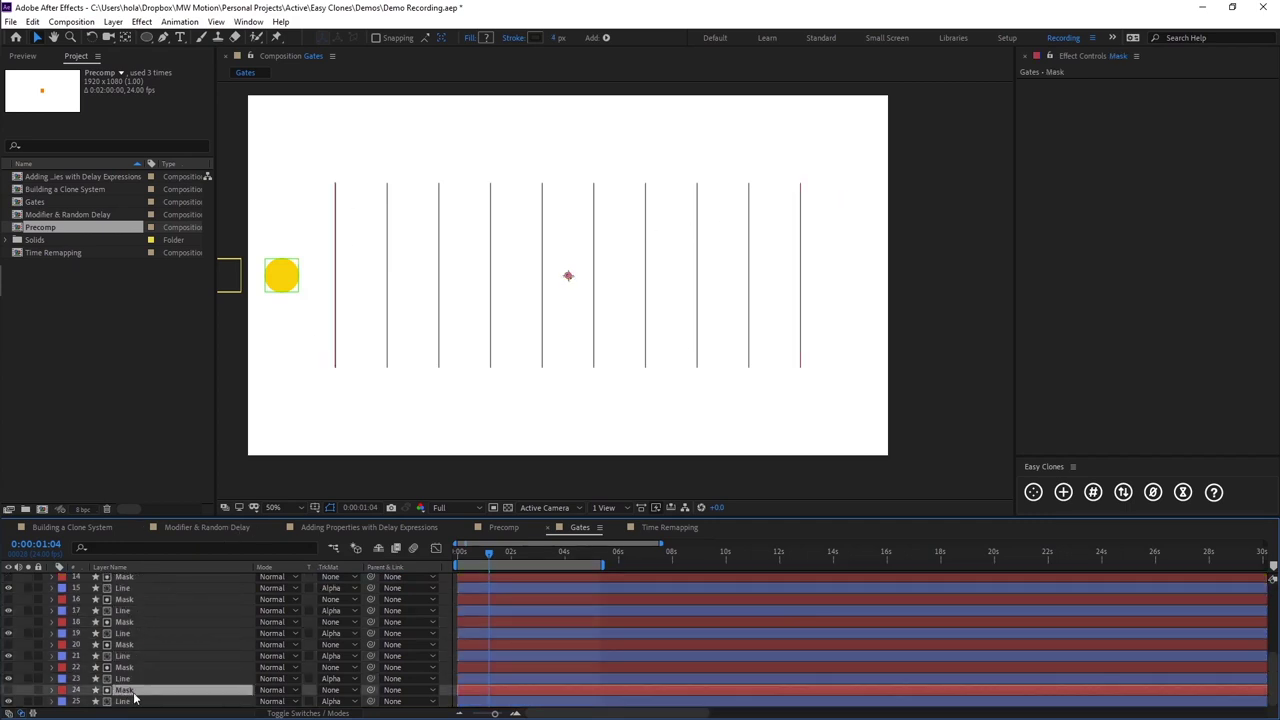
left_click(52, 690)
left_click_drag(487, 559, 490, 557)
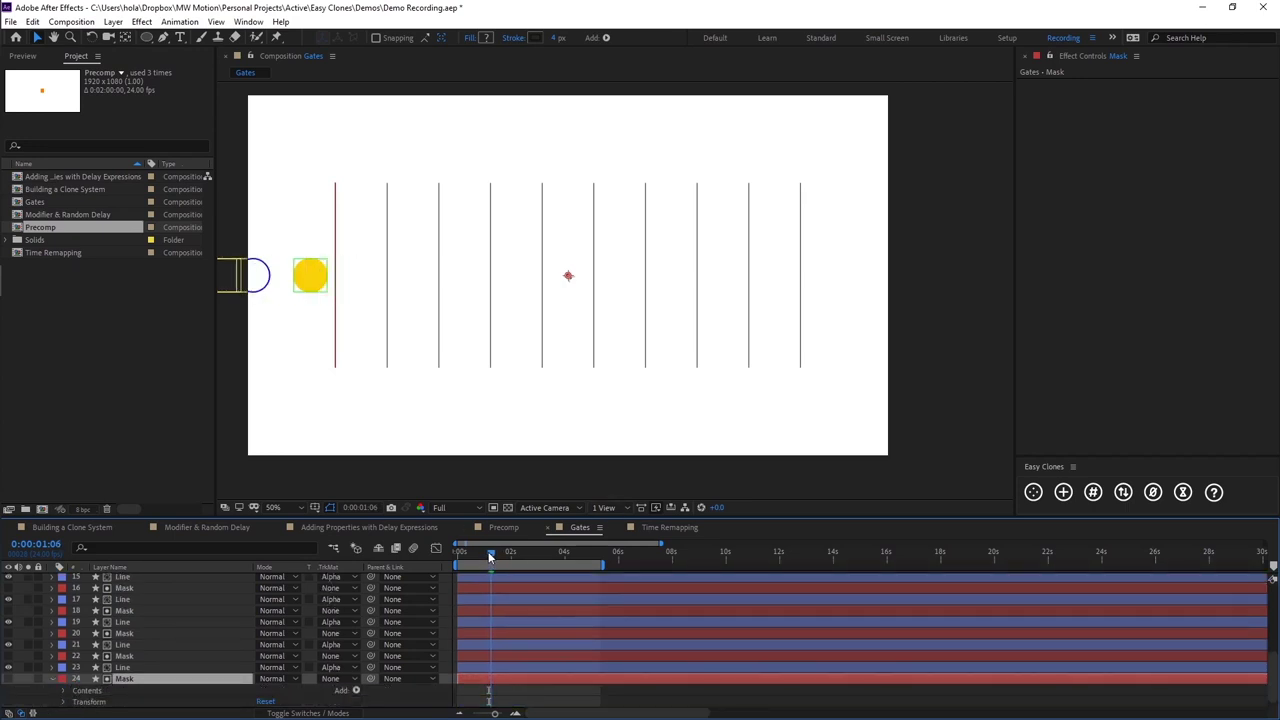
Add Trim Paths to Mask layer 24 near 0:00:01:05 and shift its Start/End keyframes earlier
left_click_drag(492, 557, 494, 557)
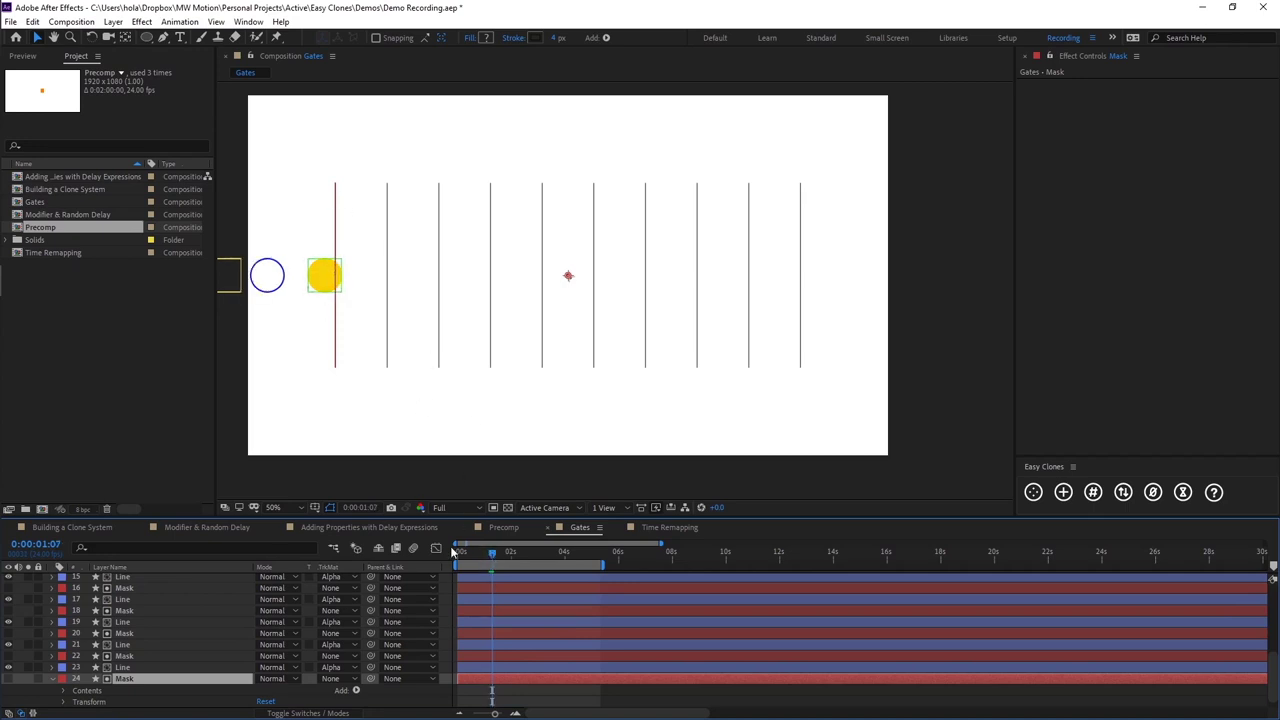
left_click_drag(492, 557, 491, 557)
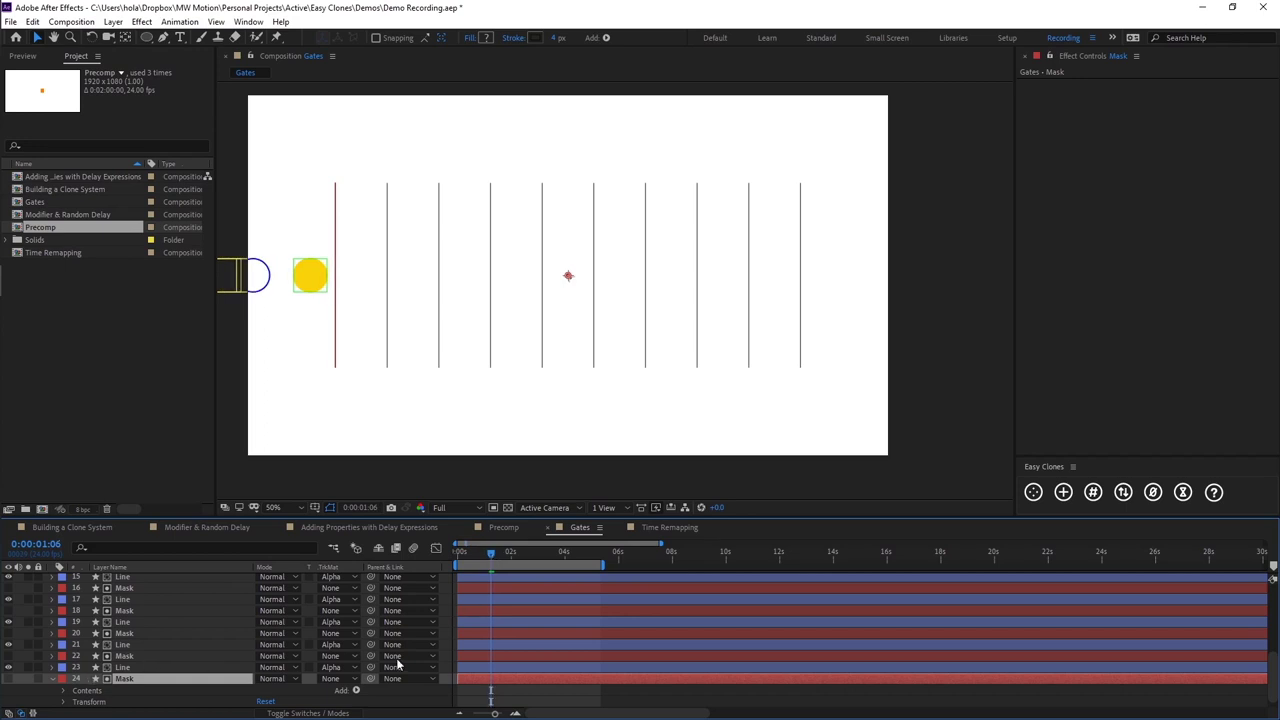
left_click(355, 690)
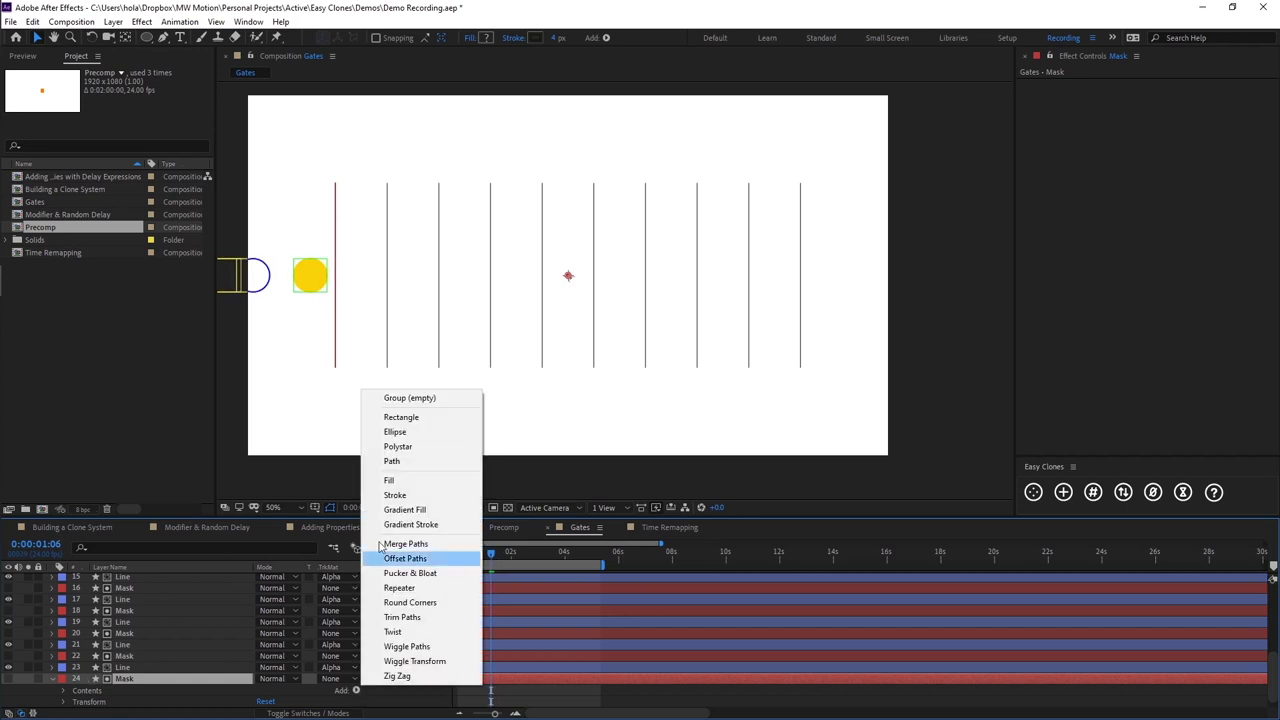
left_click(401, 617)
scroll(73, 680, "down", 2)
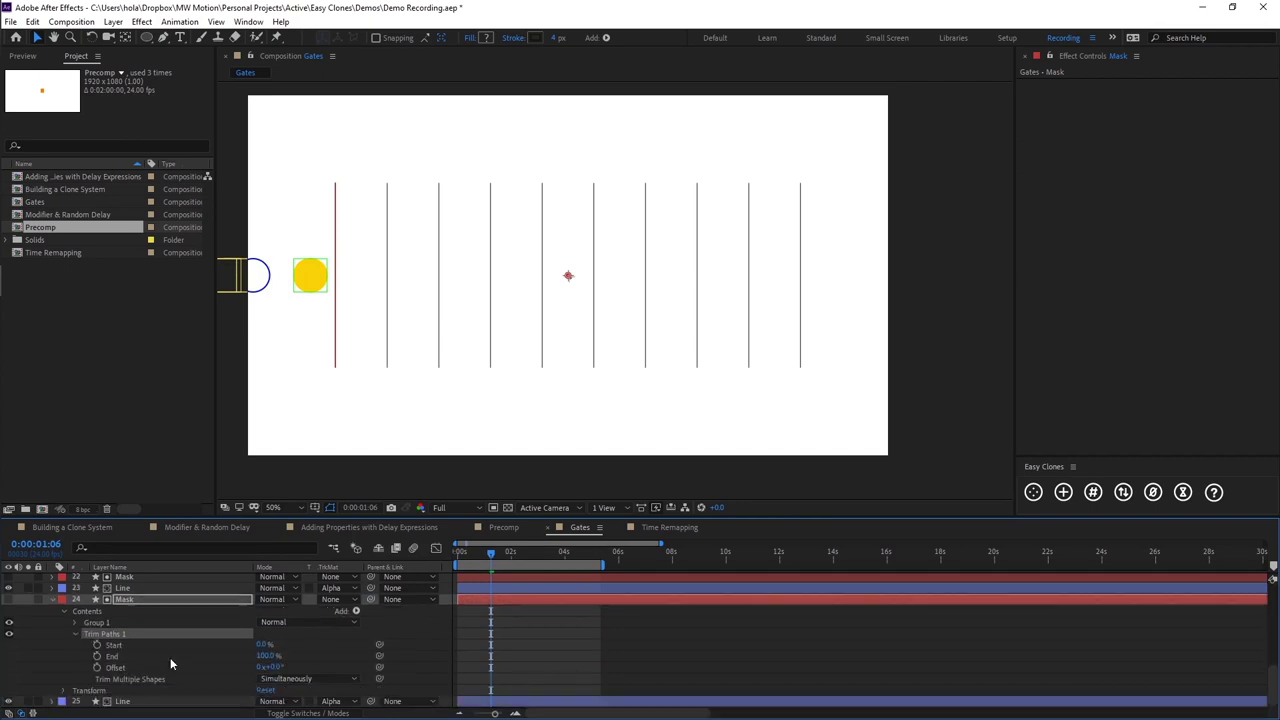
left_click(75, 634)
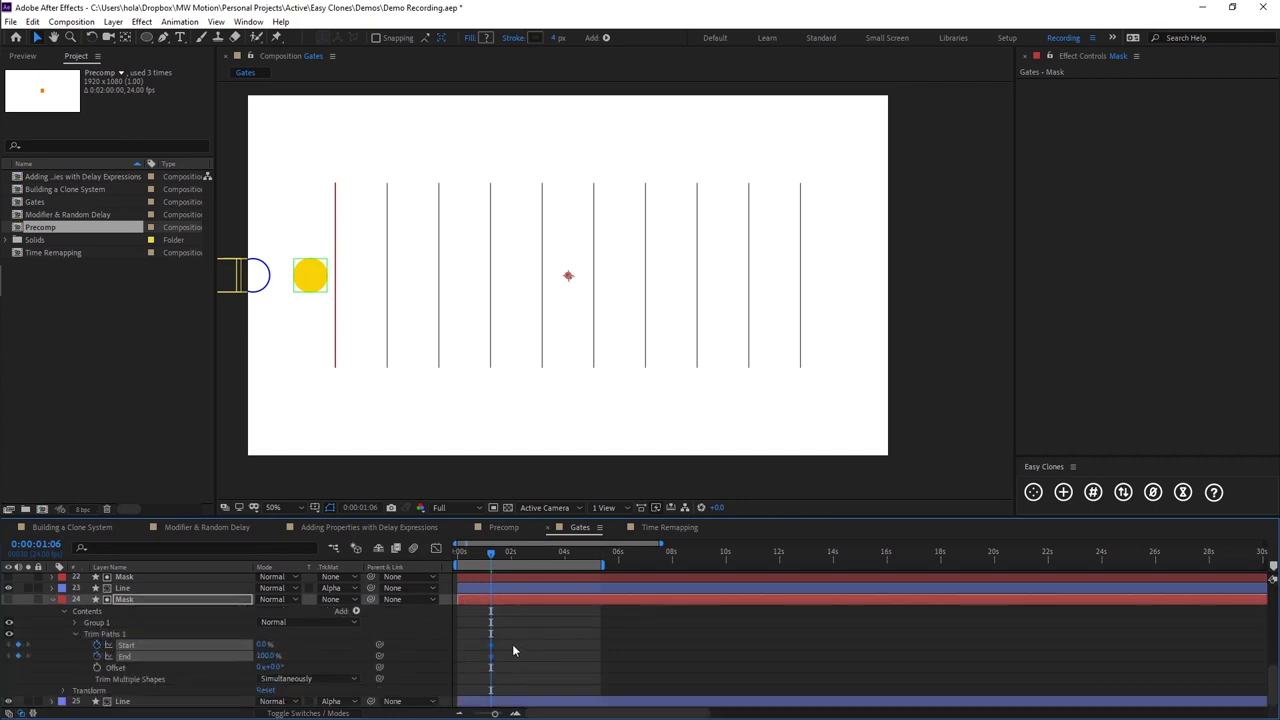
left_click(513, 647)
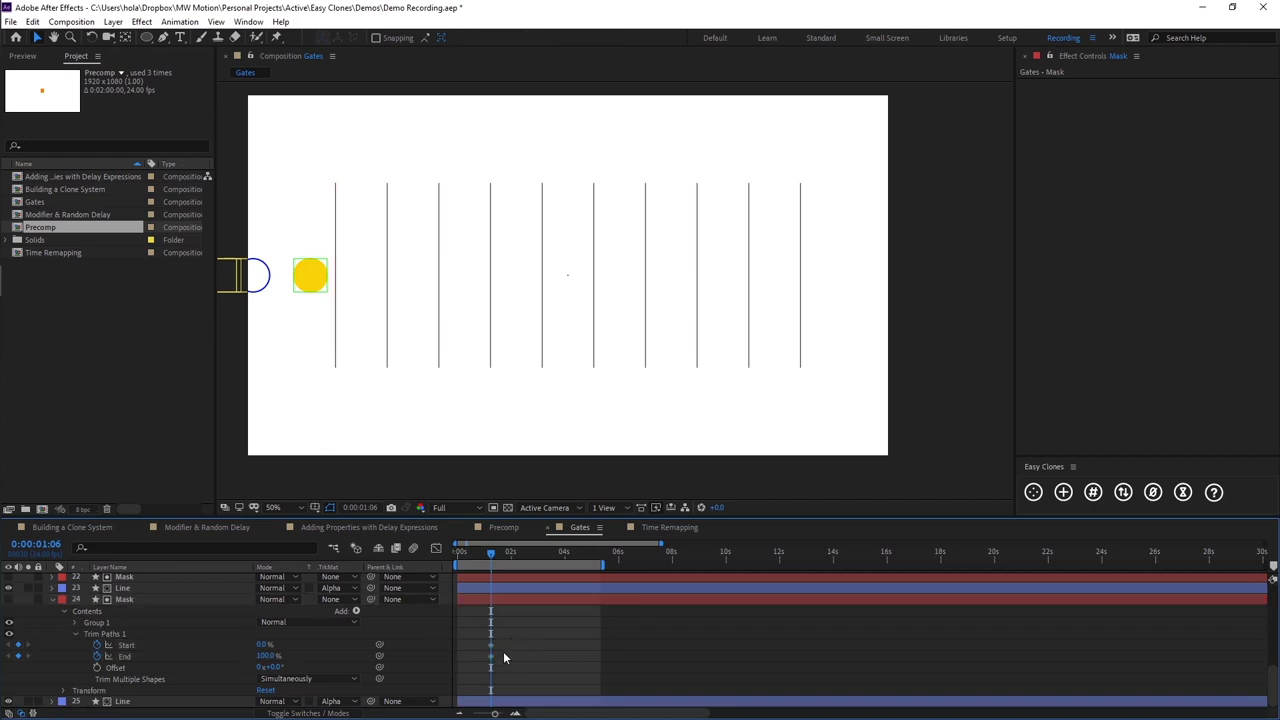
left_click_drag(502, 650, 488, 663)
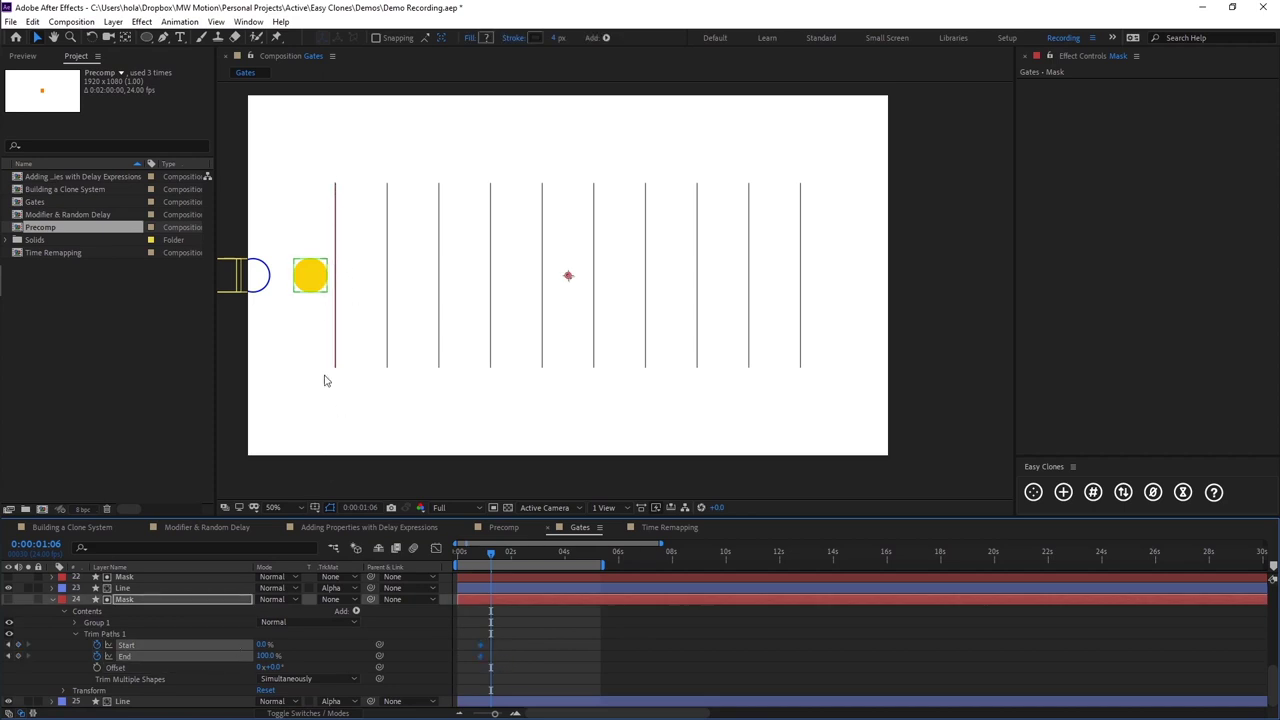
Set Trim Paths End and Start both to 50% and scrub to check the gate
left_click(304, 643)
left_click(268, 655)
type("50")
key("Return")
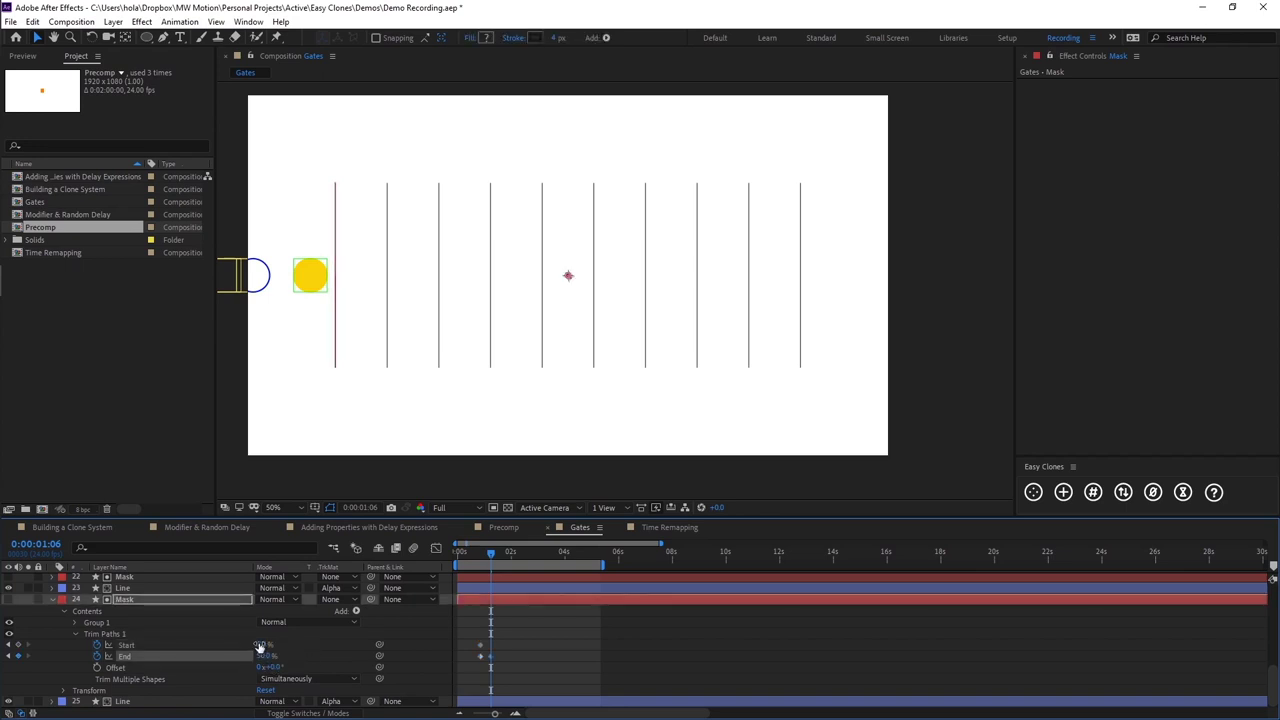
left_click(266, 644)
type("50")
key("Return")
left_click(616, 647)
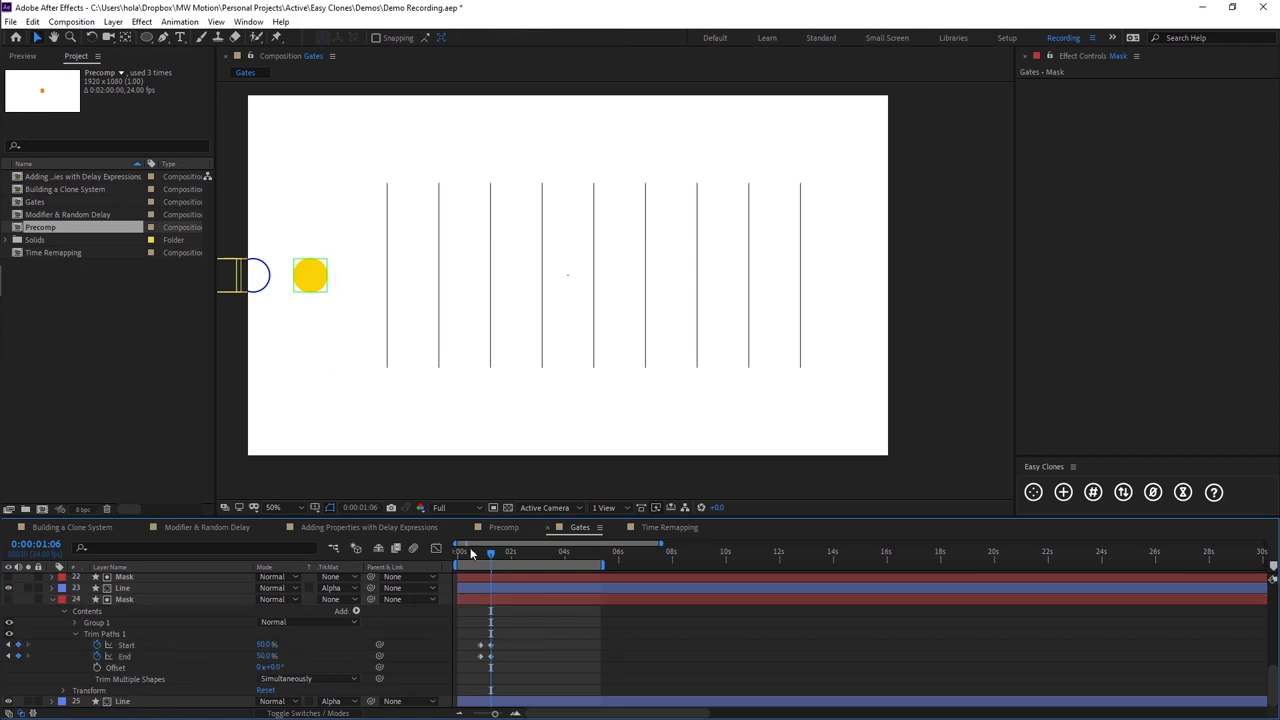
left_click_drag(488, 558, 486, 557)
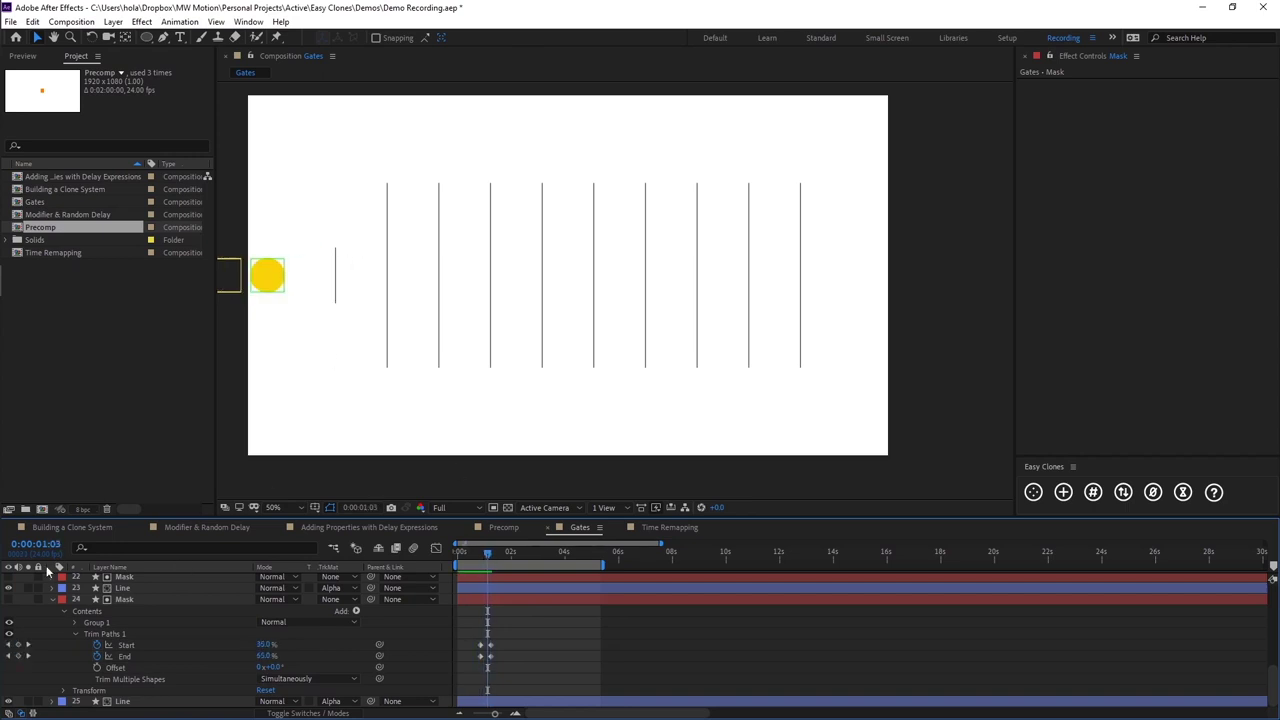
Set the bottom Line layer's track matte to Alpha Inverted Matte
left_click(150, 701)
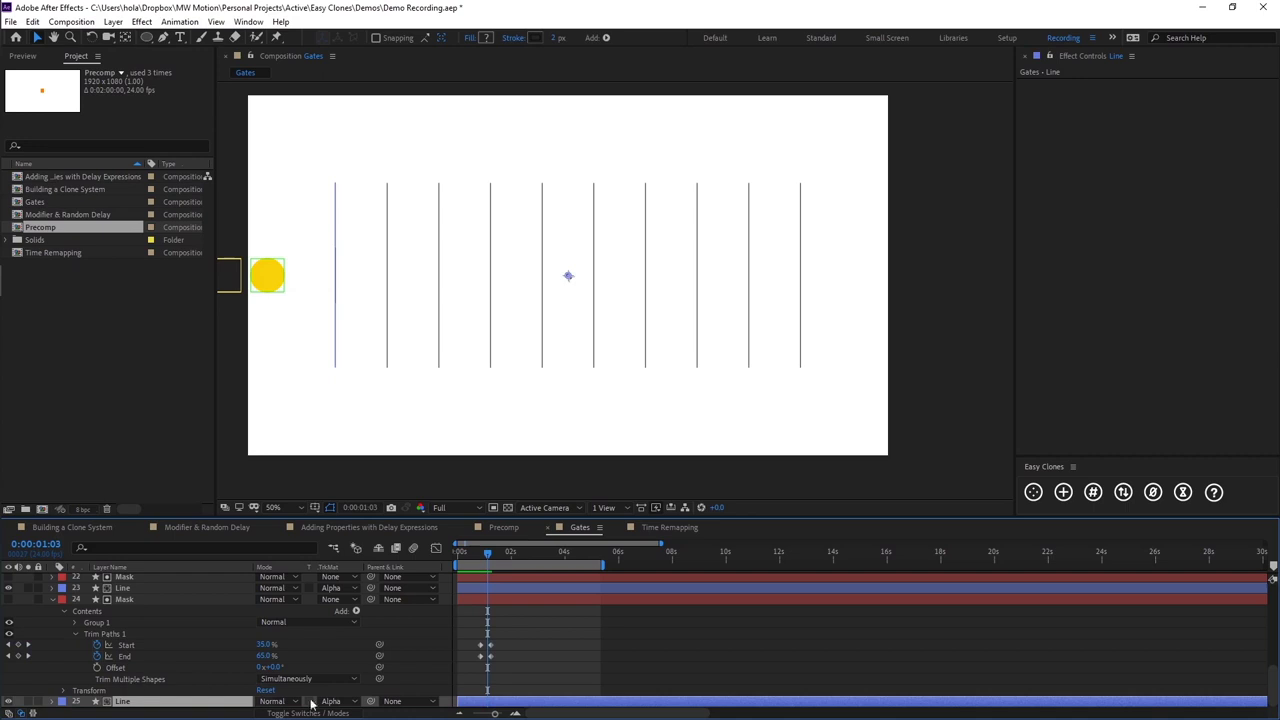
left_click(317, 703)
left_click(356, 658)
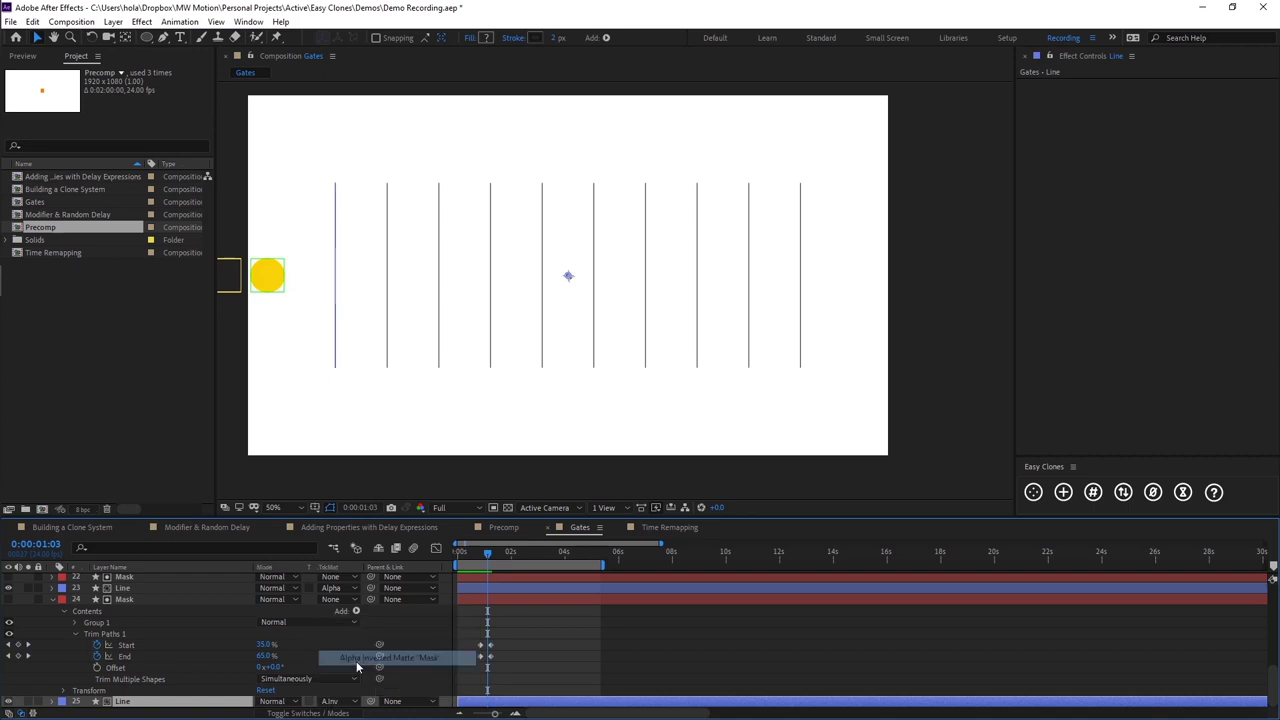
left_click(596, 657)
Move the Trim Paths keyframes later so the fully open keys sit at 0:00:01:06
left_click_drag(486, 557, 477, 554)
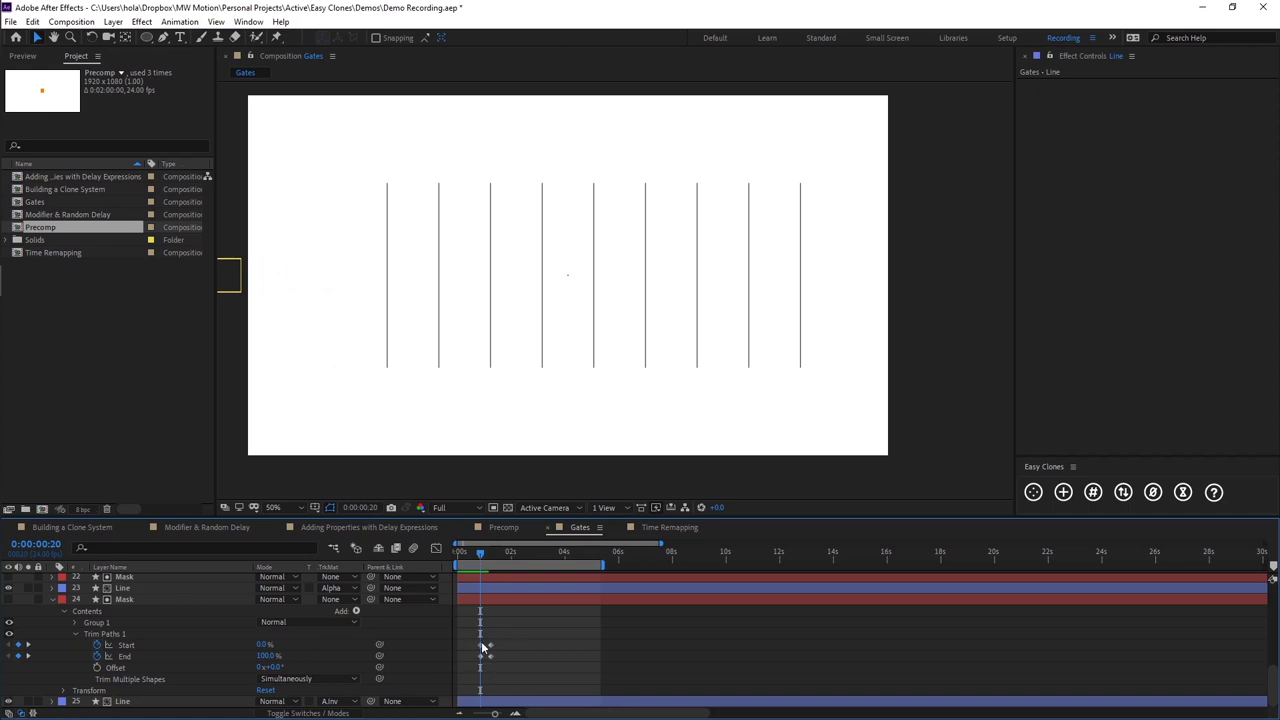
mouse_move(481, 640)
left_mouse_down()
mouse_move(492, 668)
mouse_move(481, 662)
left_mouse_up()
key("space")
left_click_drag(509, 650, 491, 650)
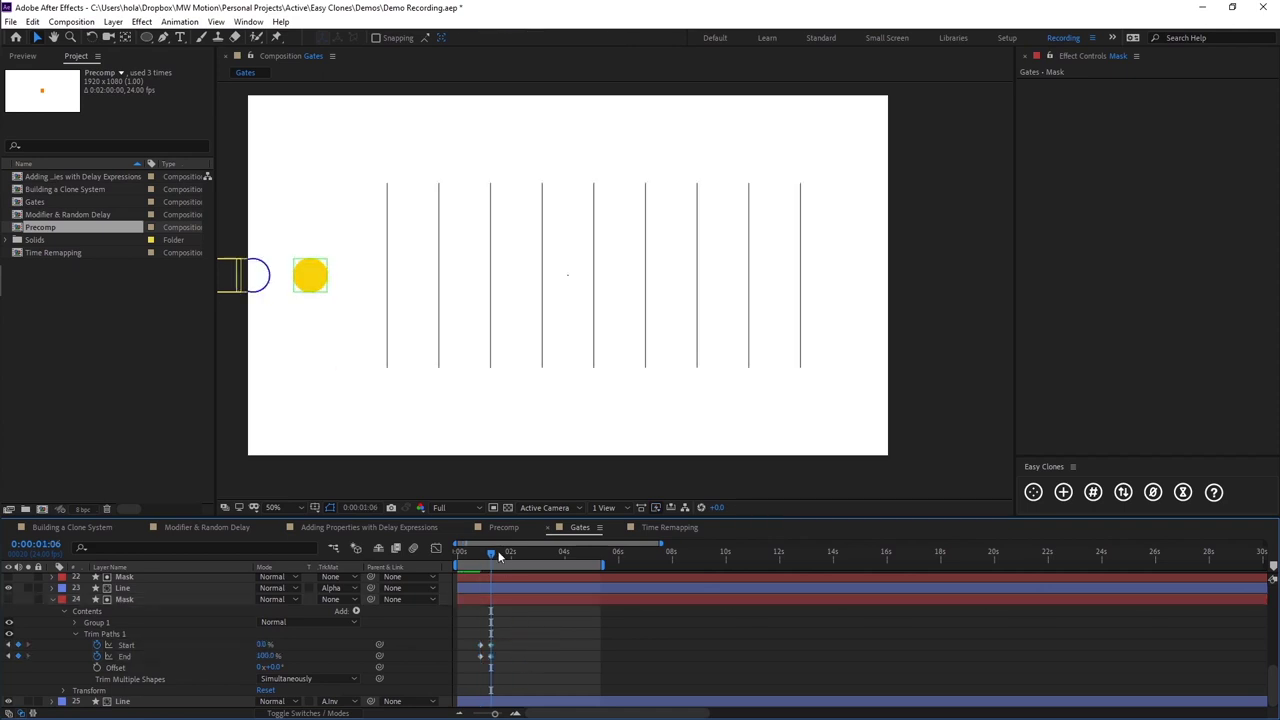
left_click_drag(489, 557, 477, 559)
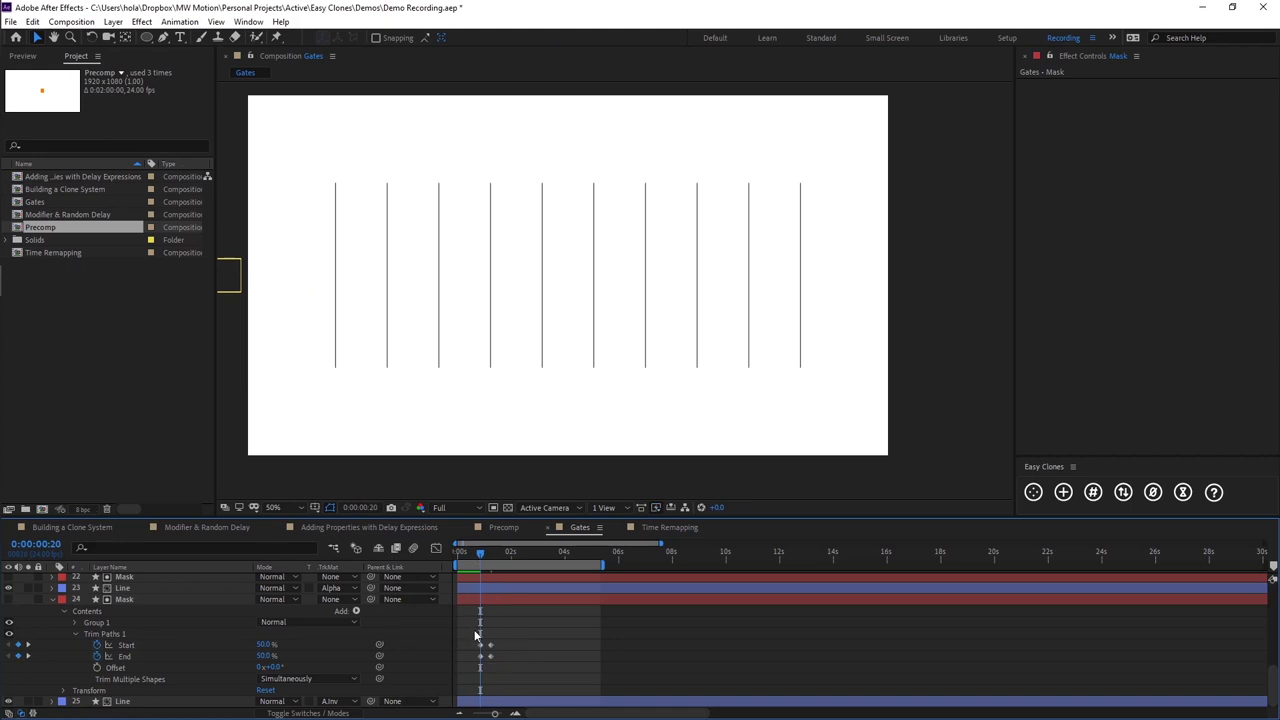
Preview the gate opening and retime the 50% Trim Paths keyframes, checking through 0:00:01:20
key("space")
left_click(472, 554)
left_click_drag(472, 554, 491, 558)
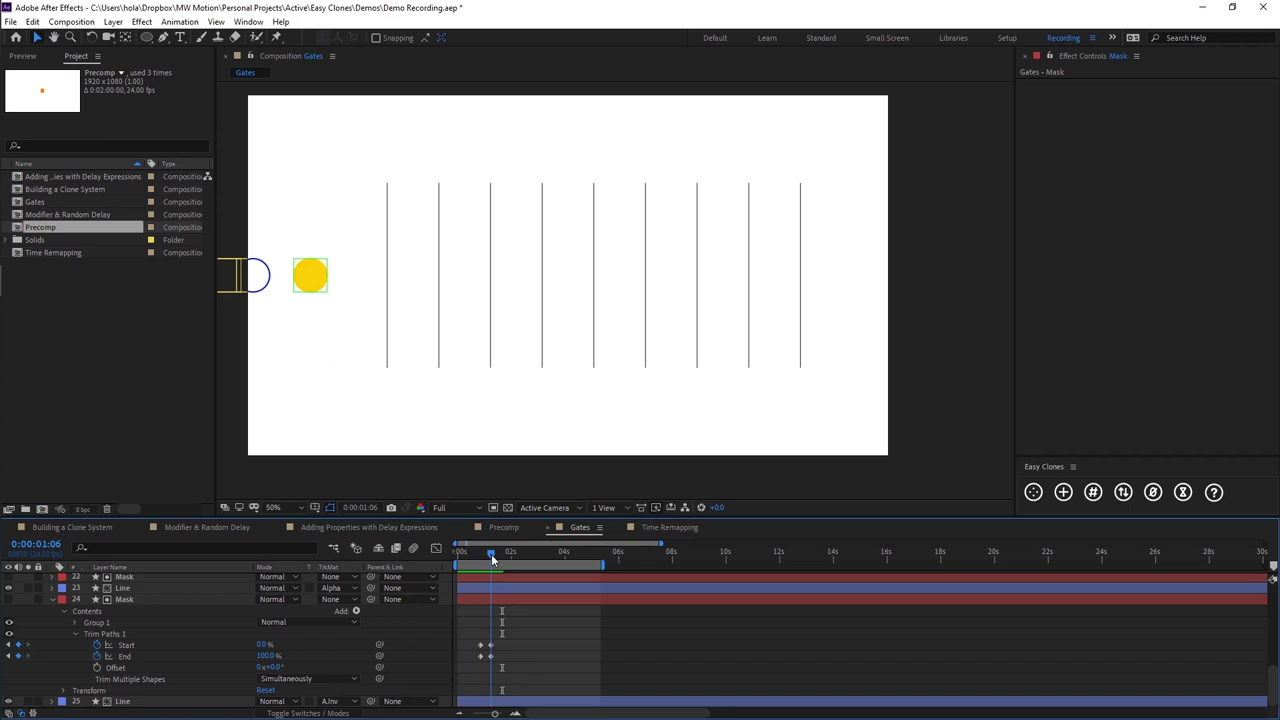
mouse_move(502, 633)
left_mouse_down()
mouse_move(476, 682)
mouse_move(488, 643)
mouse_move(502, 650)
left_mouse_up()
scroll(334, 292, "up", 2)
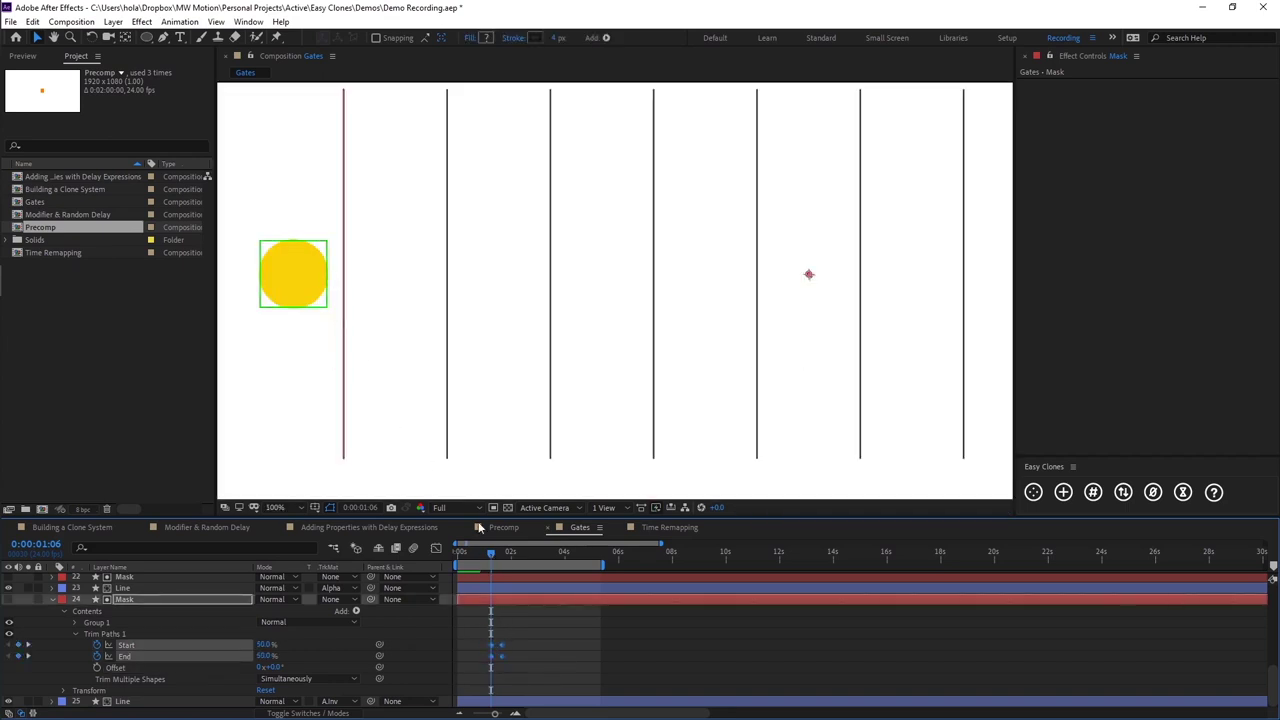
left_click(512, 622)
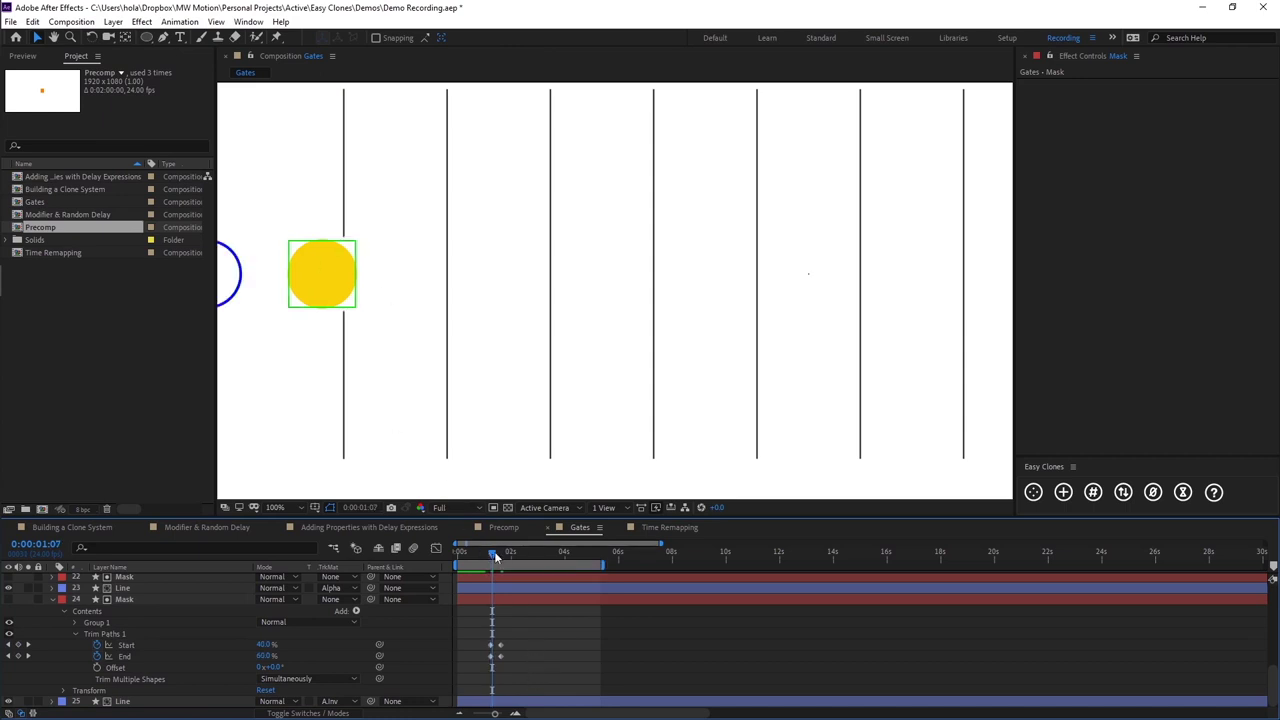
left_click_drag(497, 556, 508, 552)
scroll(514, 289, "down", 2)
scroll(514, 292, "down", 2)
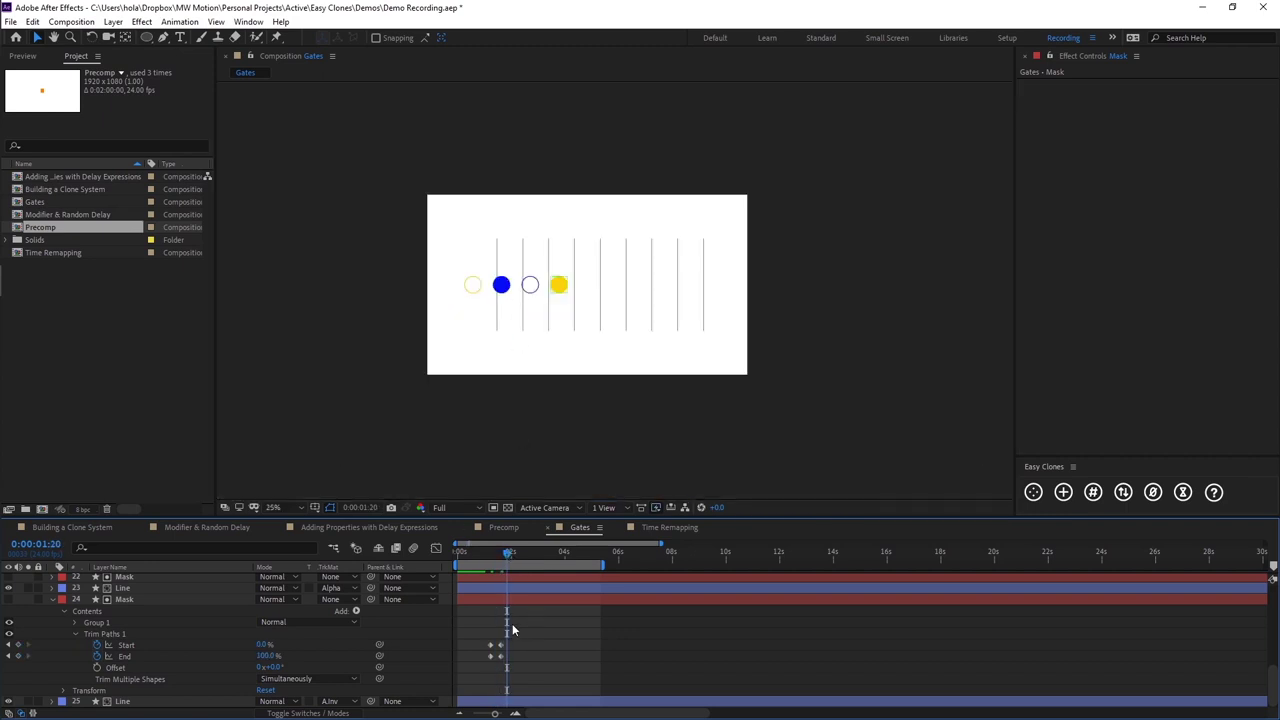
Set Line layers 23, 21, 19, 17, 15, 13, 11, 9 and 7 to Alpha Inverted Matte
scroll(512, 629, "up", 2)
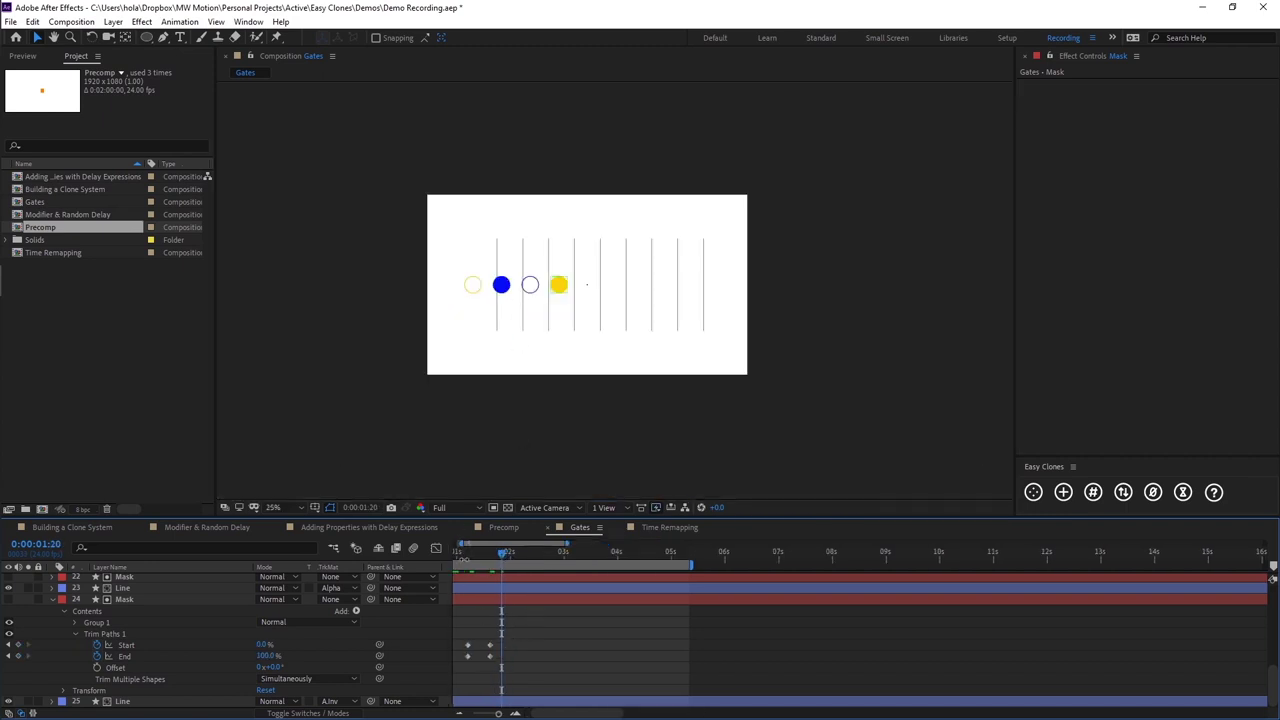
left_click_drag(502, 552, 466, 552)
left_click(123, 588)
scroll(126, 598, "up", 1)
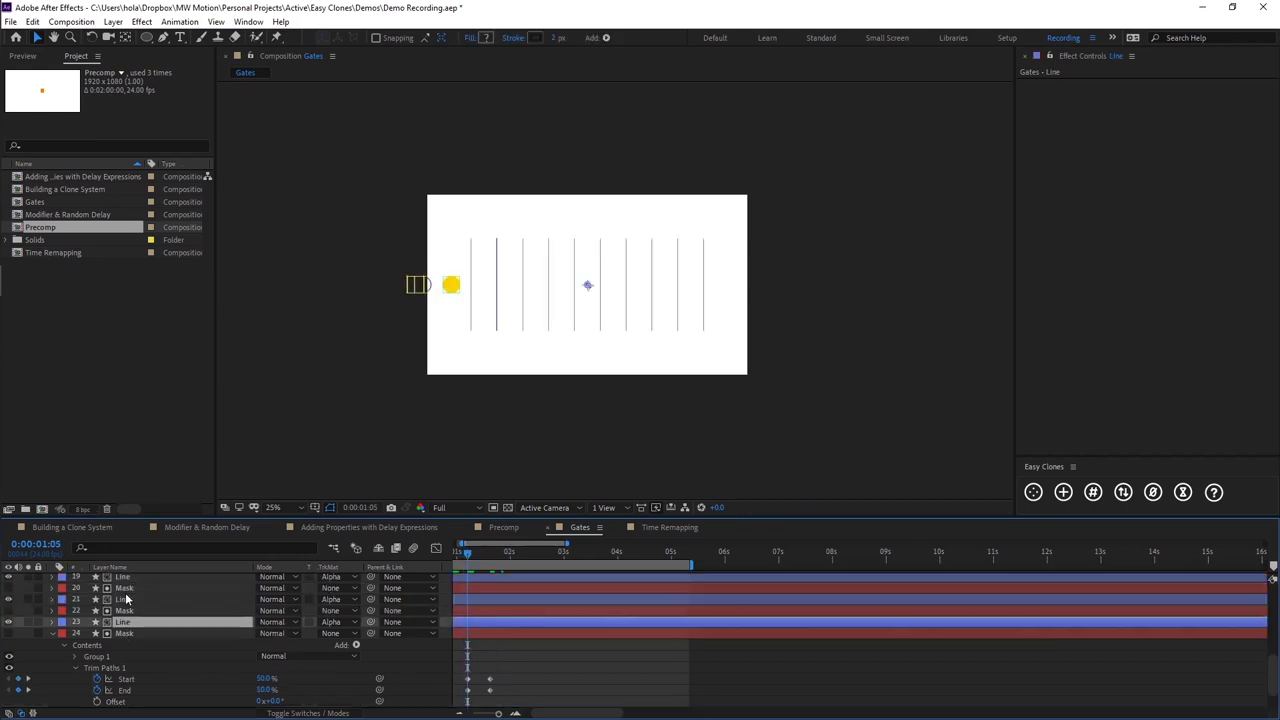
left_click(128, 600, "ctrl")
left_click(132, 578, "ctrl")
scroll(132, 615, "up", 2)
left_click(124, 622, "ctrl")
left_click(125, 600, "ctrl")
scroll(123, 617, "up", 1)
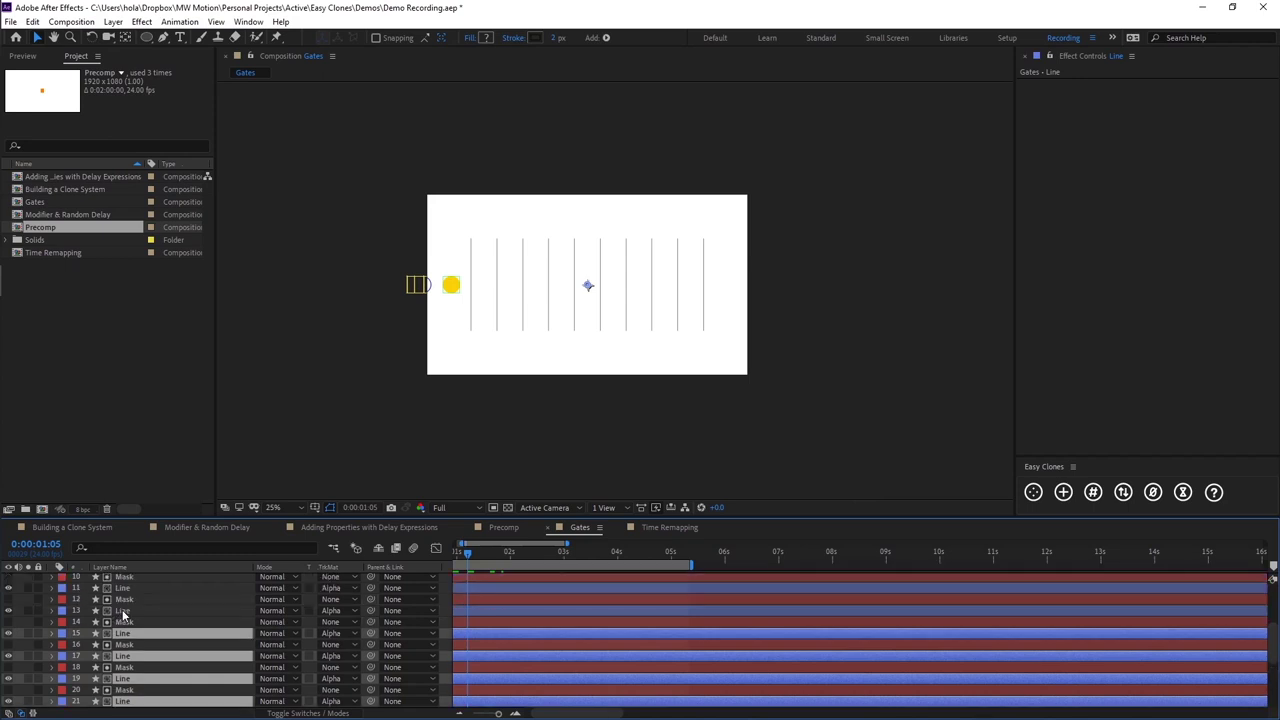
left_click(123, 611, "ctrl")
left_click(127, 590, "ctrl")
scroll(127, 614, "up", 1)
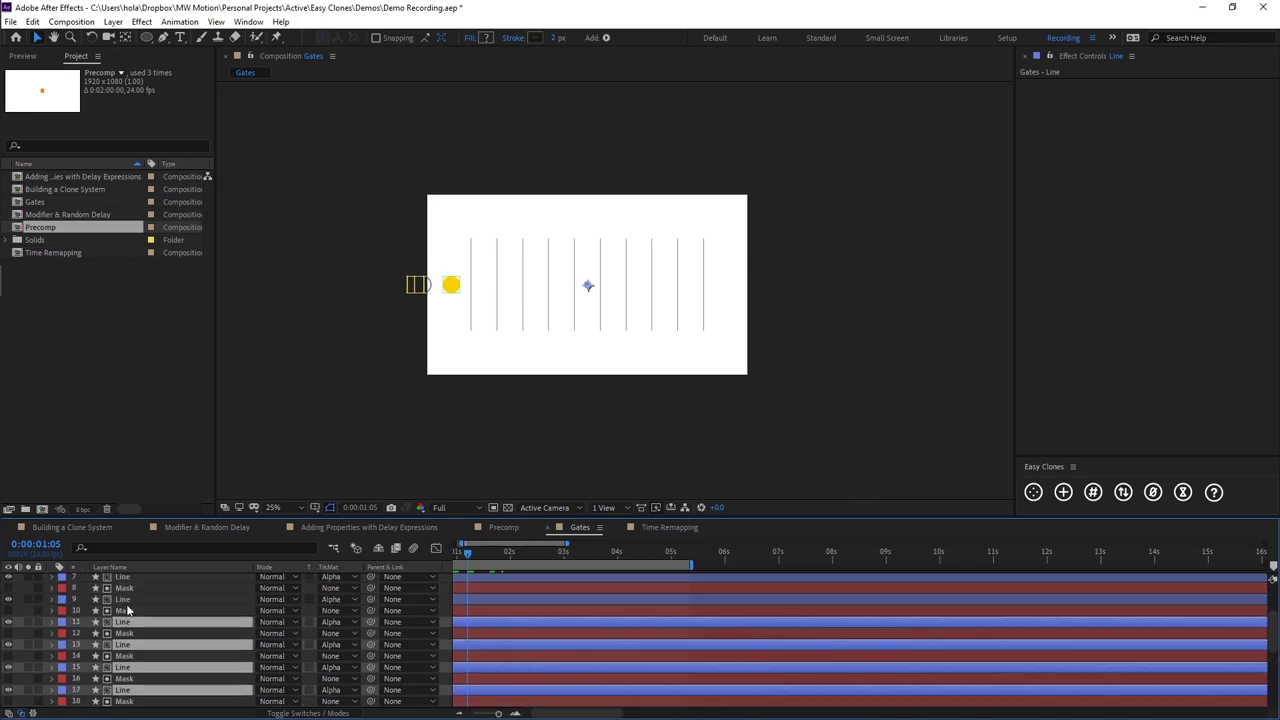
left_click(127, 601, "ctrl")
scroll(127, 611, "up", 1)
left_click(128, 611, "ctrl")
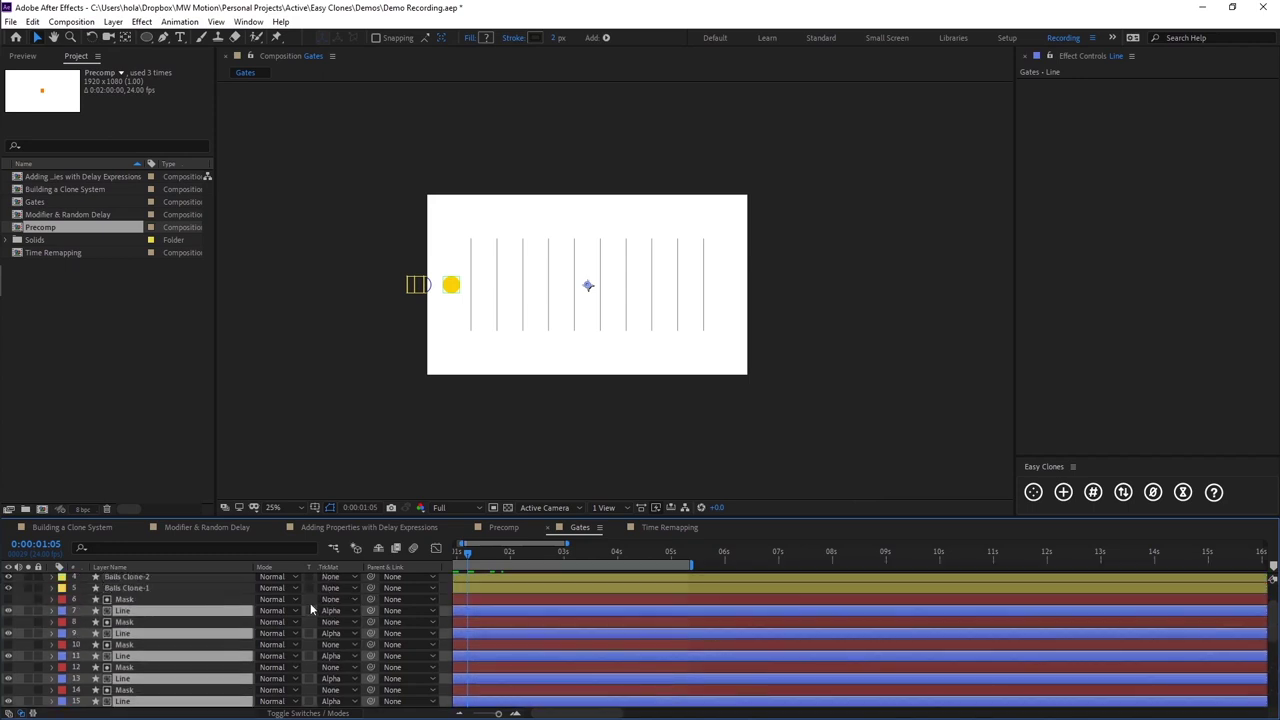
left_click(346, 610)
left_click(363, 660)
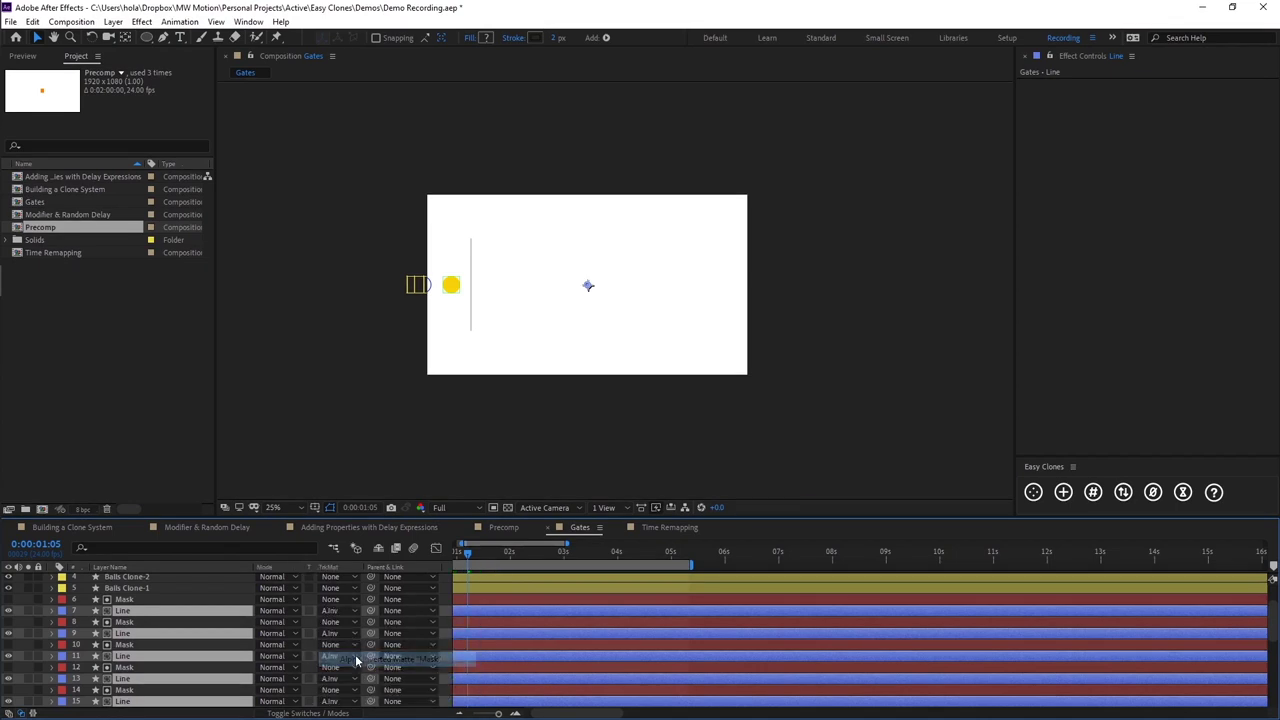
Reveal and select Mask layer 24's Trim Paths 1 keyframes for copying
scroll(228, 646, "down", 5)
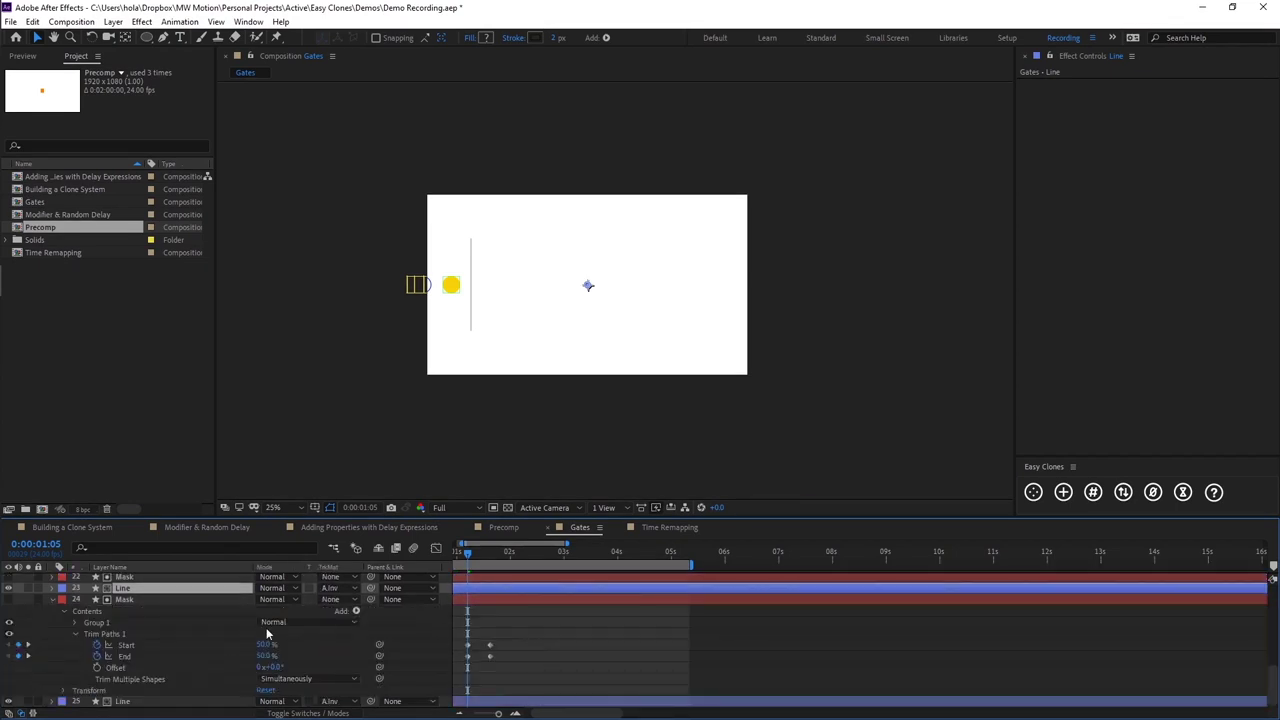
left_click(111, 636)
key("u")
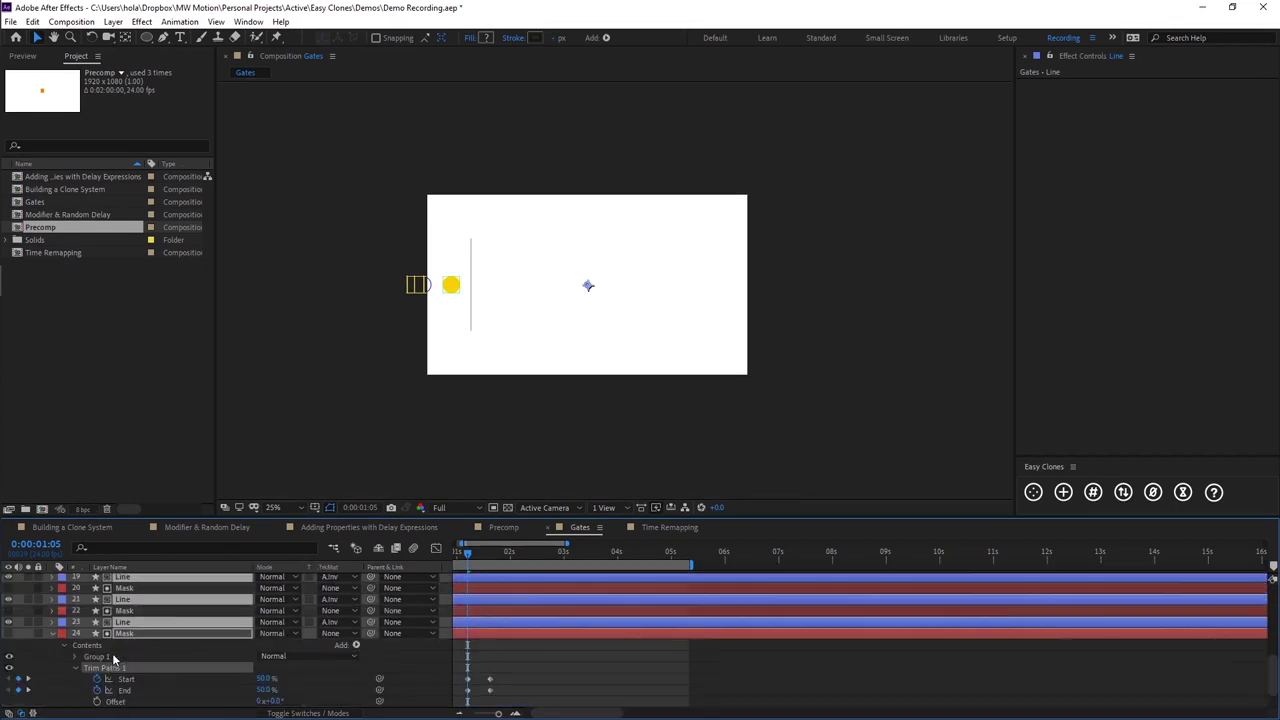
key("ctrl+a")
key("u")
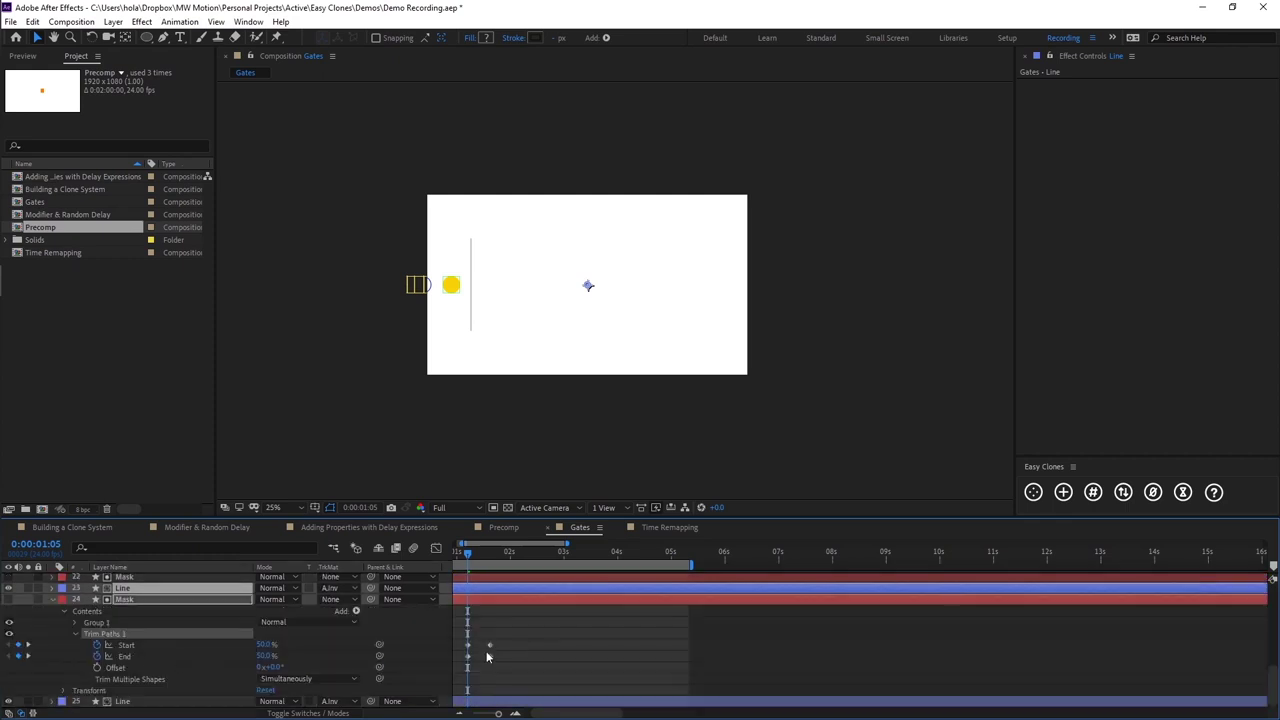
left_click(502, 651)
left_click(100, 636)
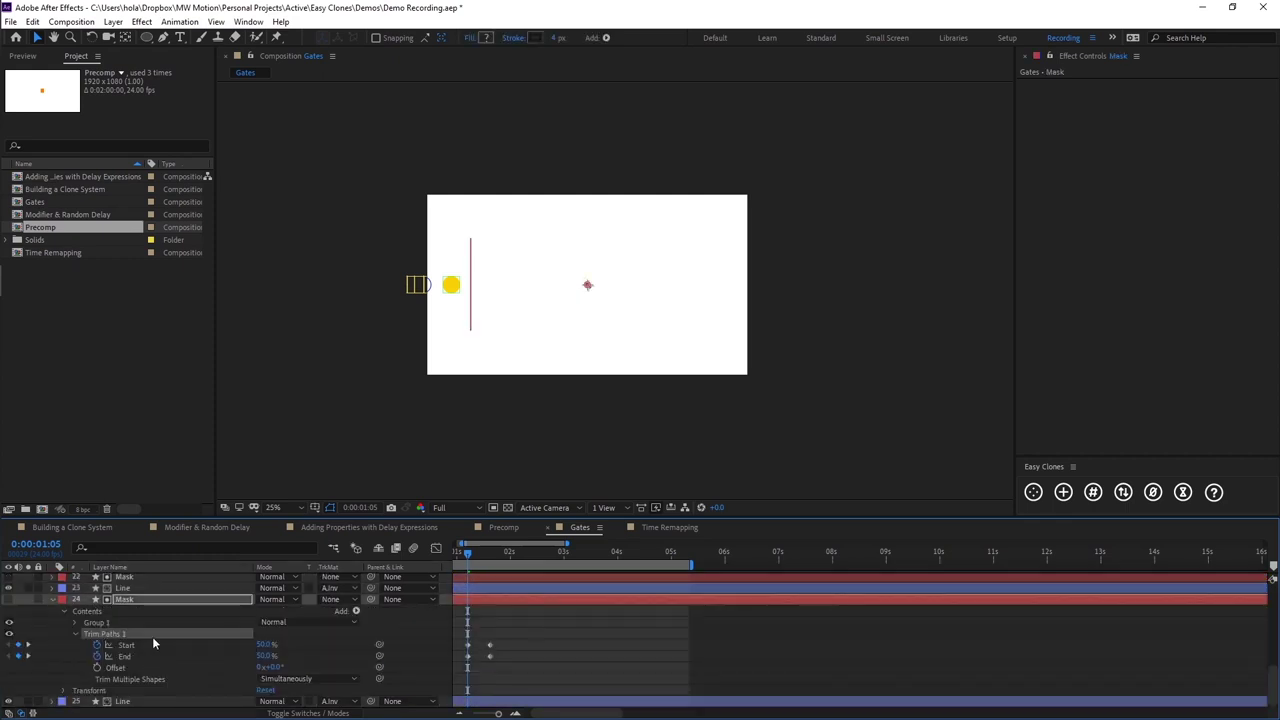
Select Mask layers 22, 20, 18, 16, 14, 12, 10, 8 and 6 to receive the keyframes
scroll(152, 636, "up", 2)
left_click(128, 610, "ctrl")
left_click(128, 588, "ctrl")
key("u")
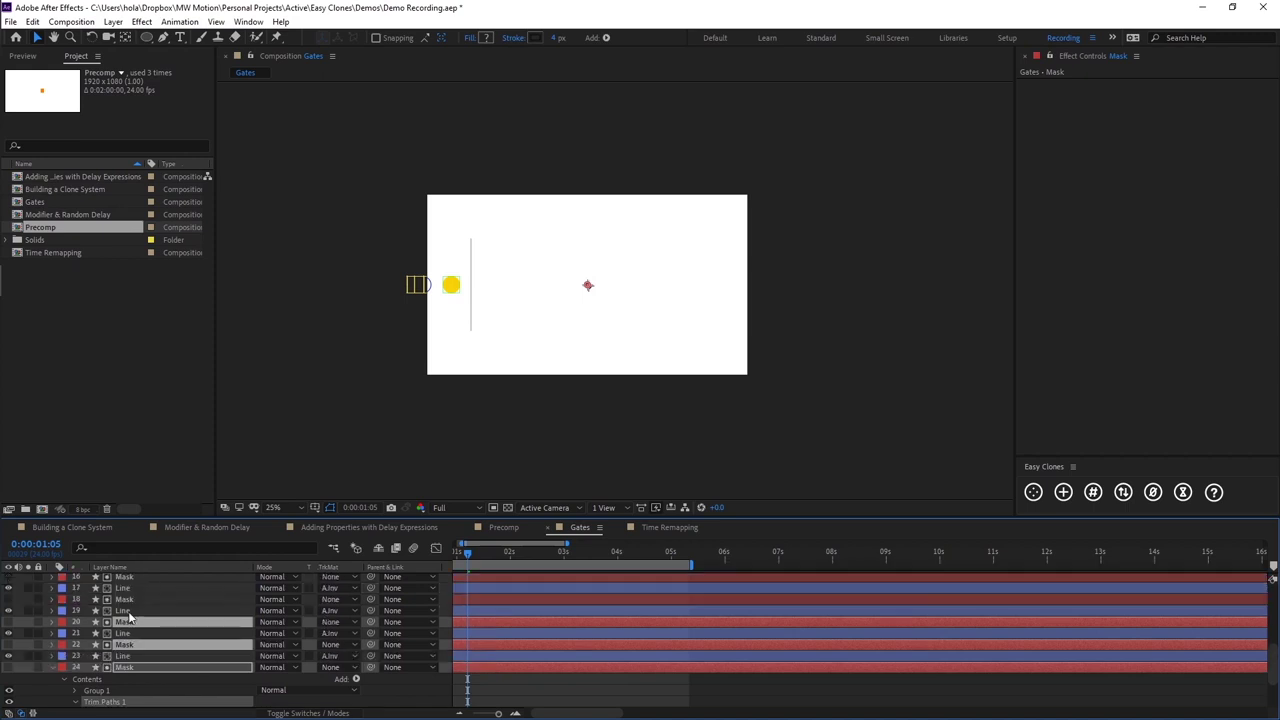
left_click(129, 600, "ctrl")
scroll(130, 607, "up", 2)
left_click(130, 610, "ctrl")
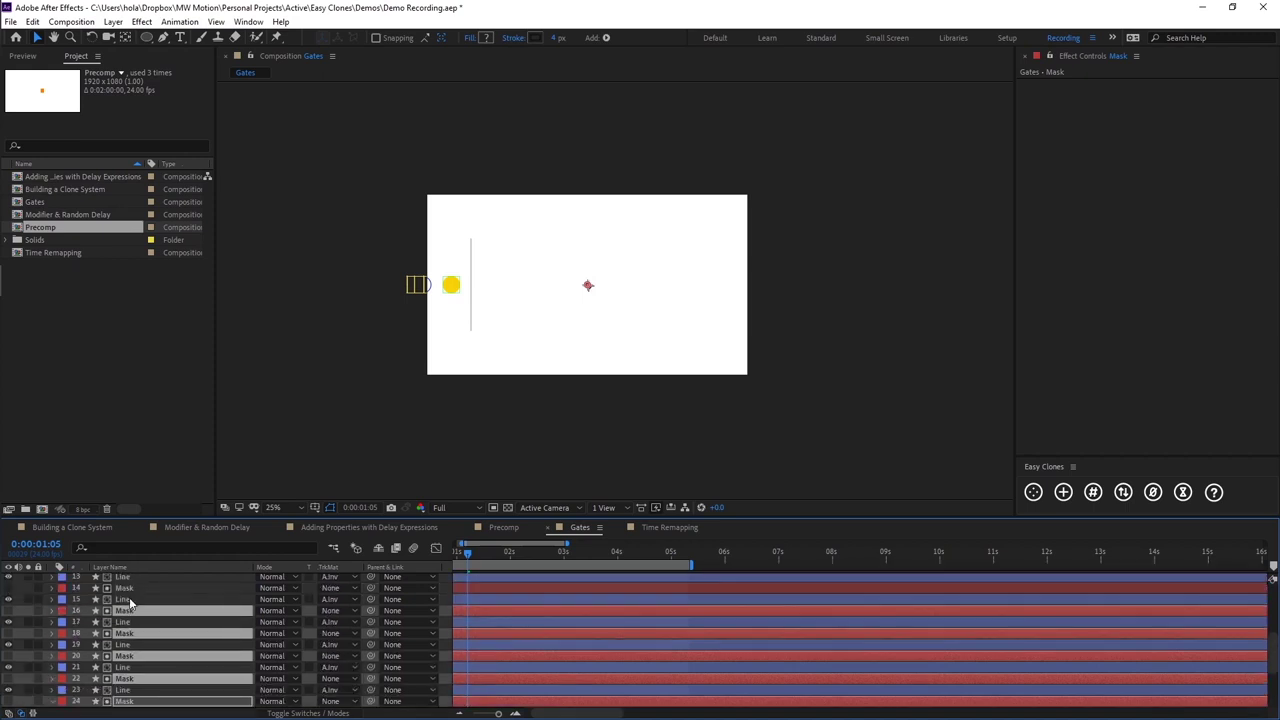
left_click(129, 588, "ctrl")
scroll(130, 592, "up", 2)
left_click(131, 600, "ctrl")
scroll(133, 612, "up", 2)
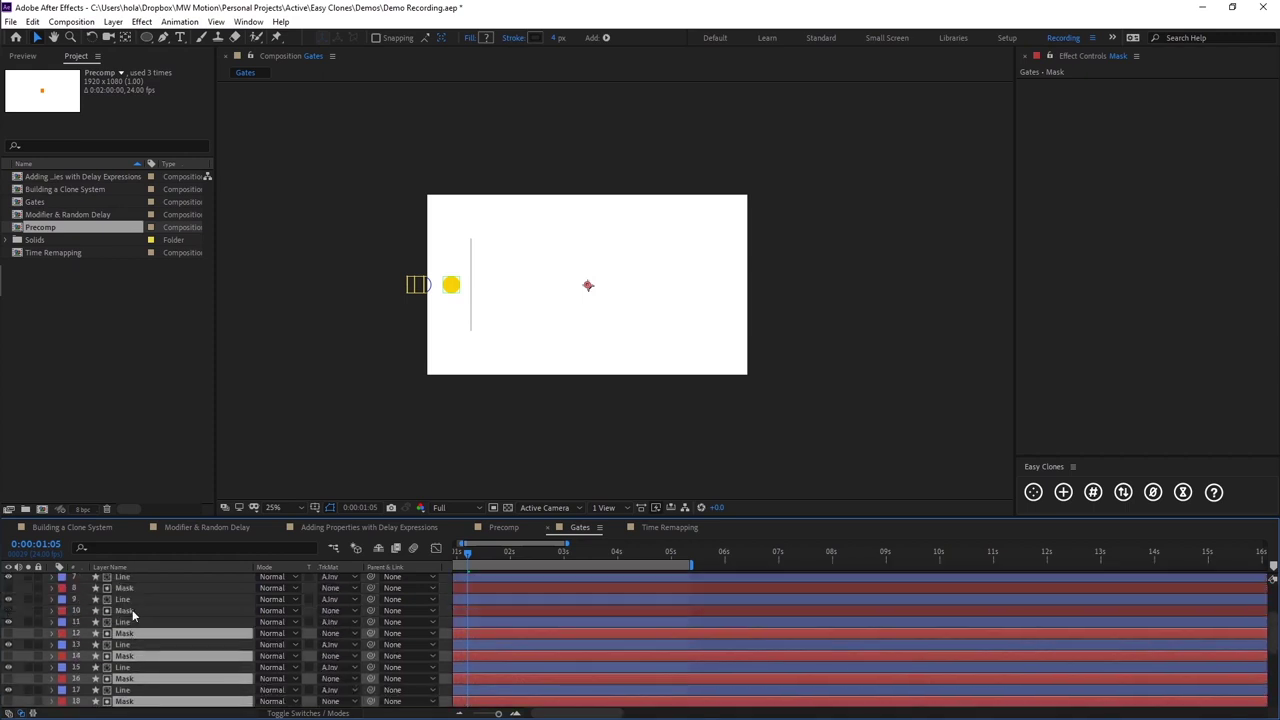
left_click(132, 610, "ctrl")
left_click(130, 588, "ctrl")
scroll(137, 626, "up", 3)
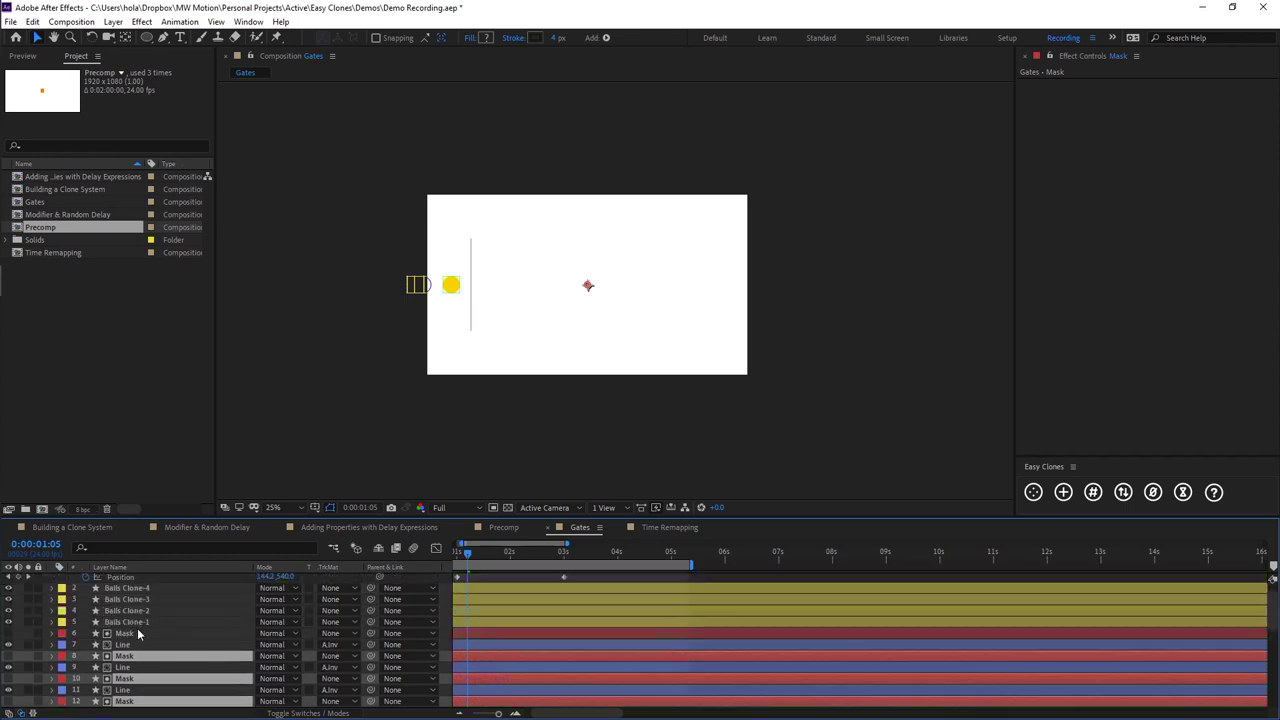
left_click(137, 634, "ctrl")
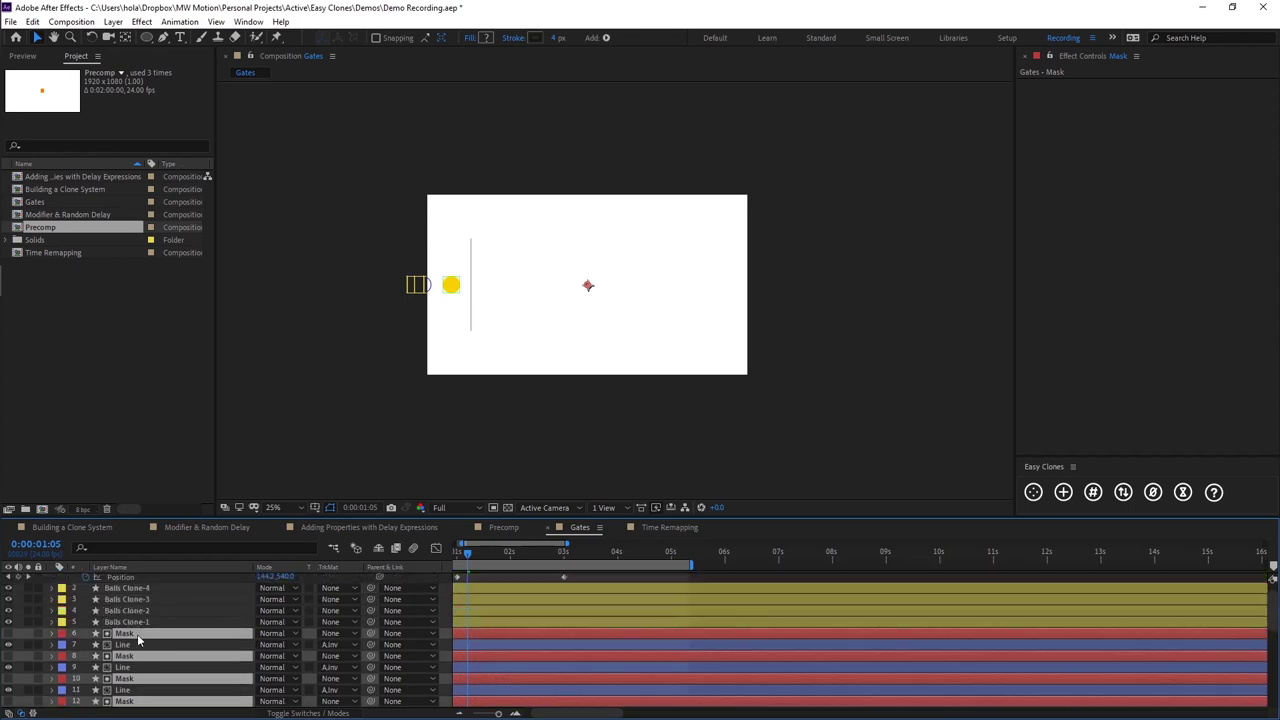
Apply the Trim Paths keyframes to all Mask layers and deselect them
key("u")
scroll(508, 576, "down", 10)
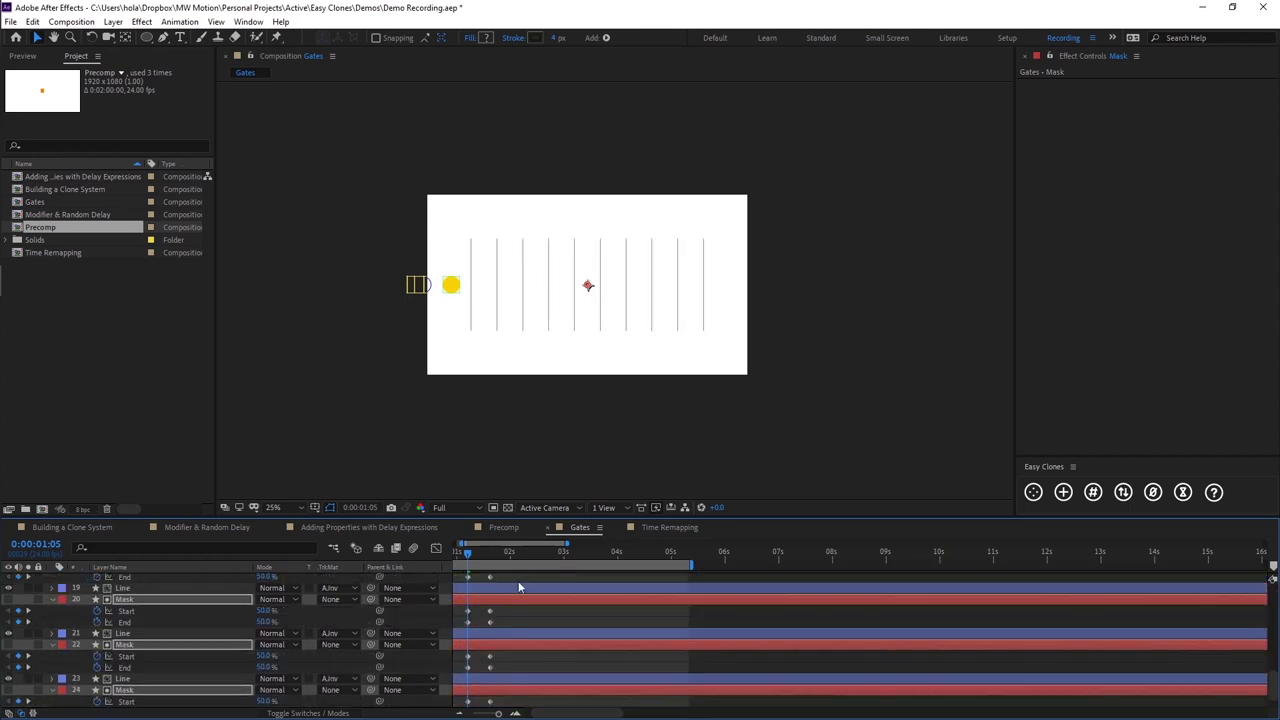
left_click(519, 606)
scroll(520, 625, "up", 5)
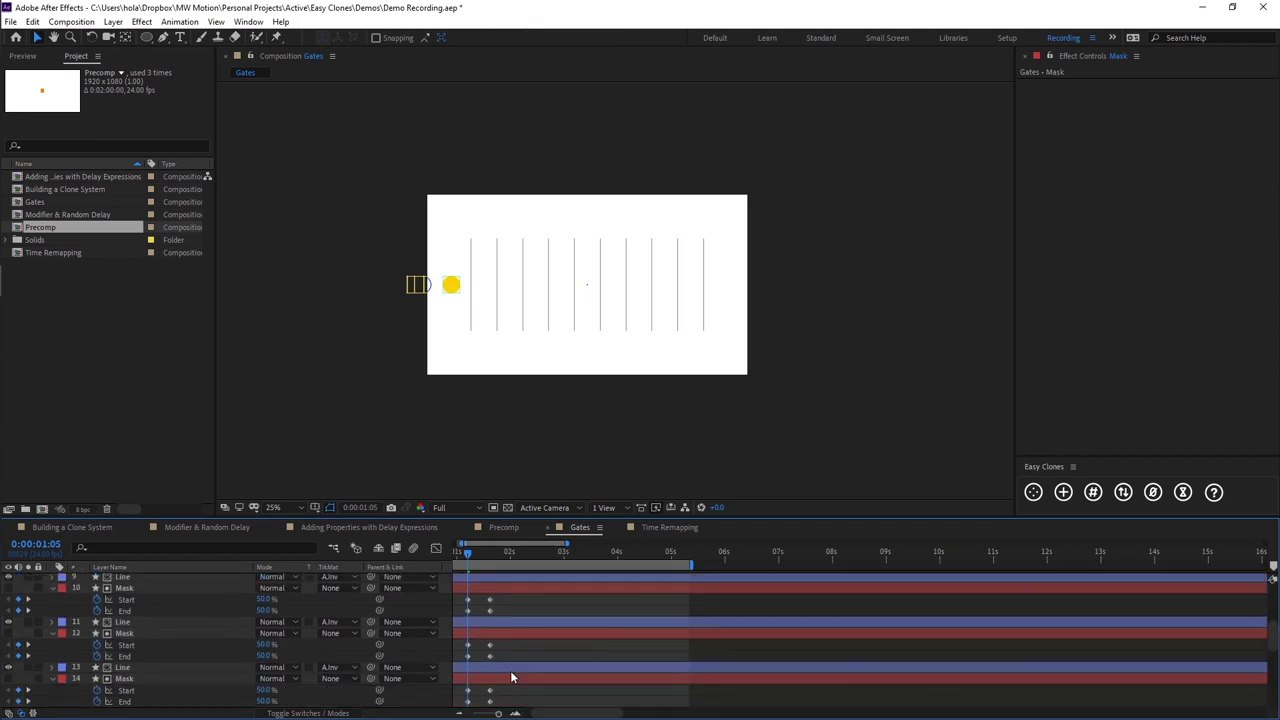
scroll(510, 670, "up", 15)
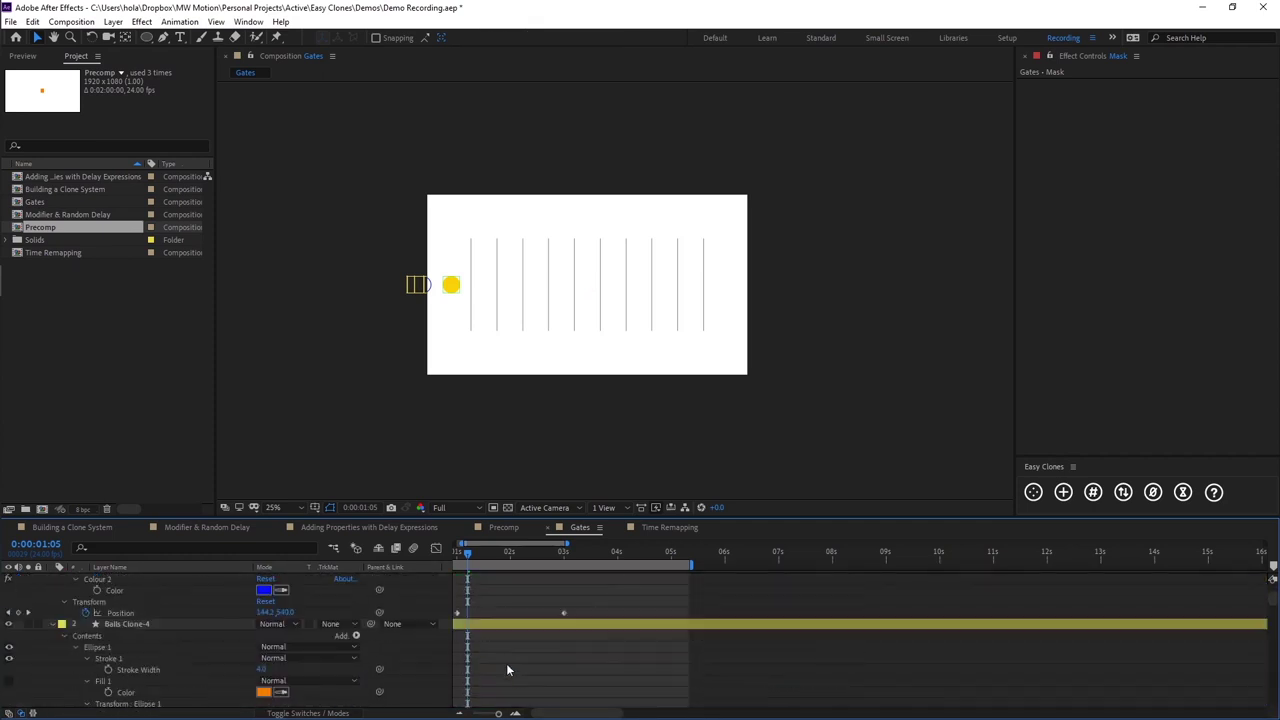
scroll(504, 645, "up", 5)
Check the Balls Clone Controls settings, show only keyframed properties, and preview from the start
left_click(150, 578)
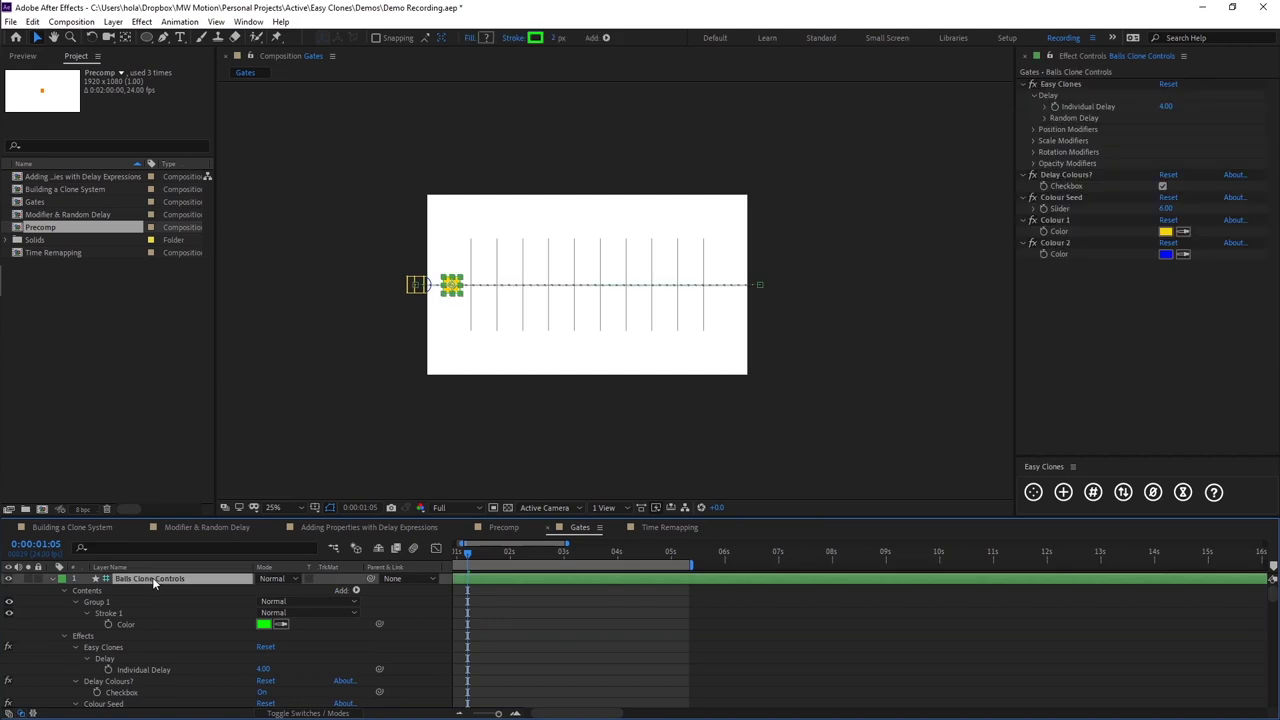
left_click(480, 651)
key("u")
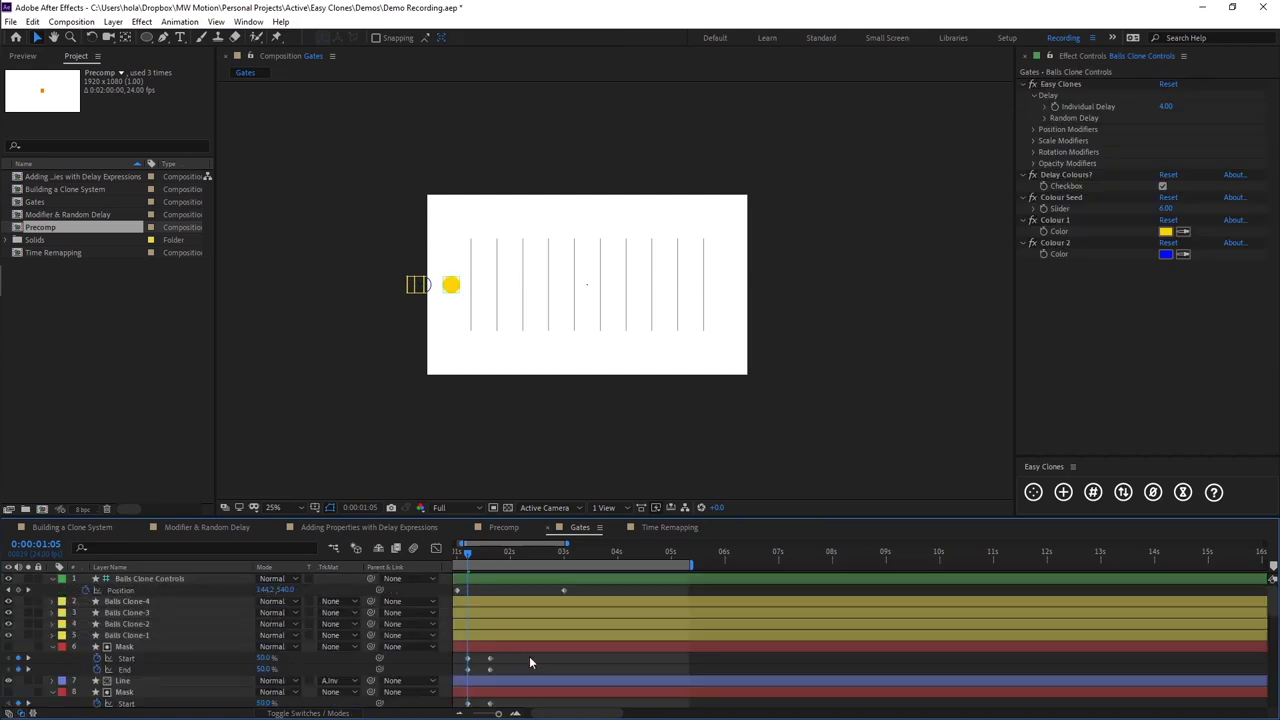
key("Home")
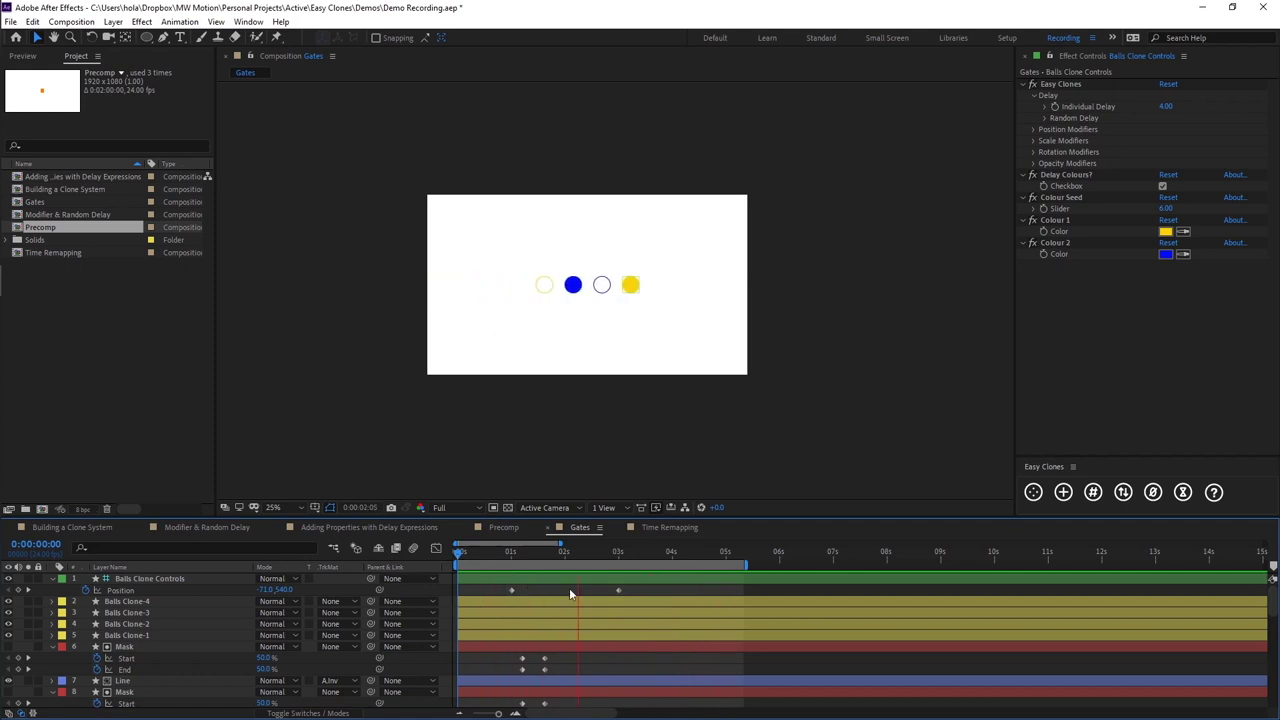
key("space")
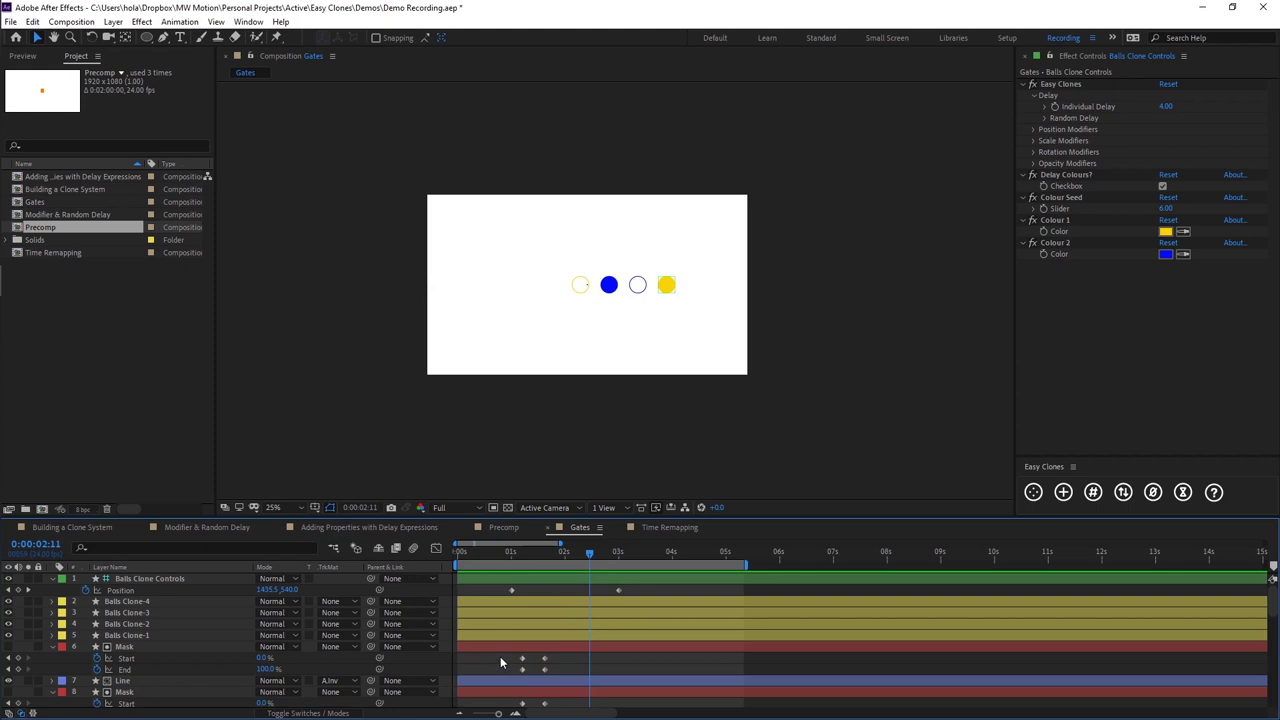
Link the Mask layers' Start/End keyframes to the Balls clone system with Easy Clones delay, then inspect at one second
left_click_drag(536, 656, 567, 708)
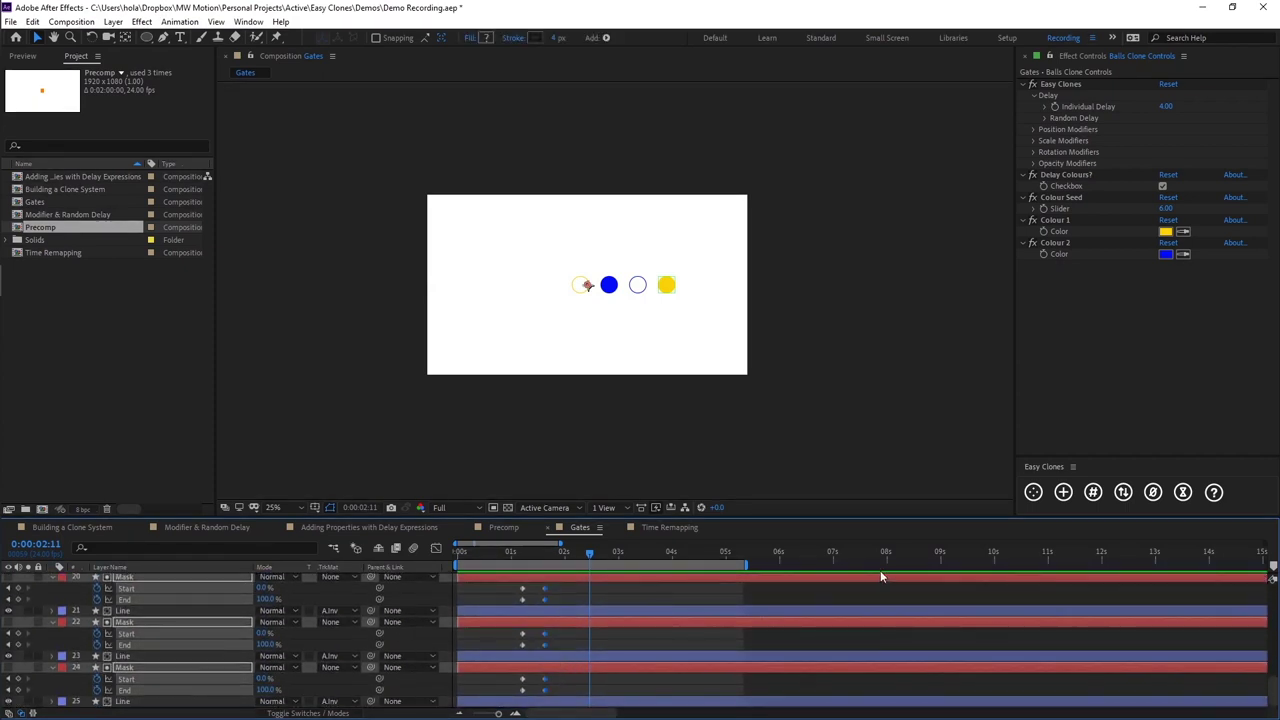
left_click(1183, 492)
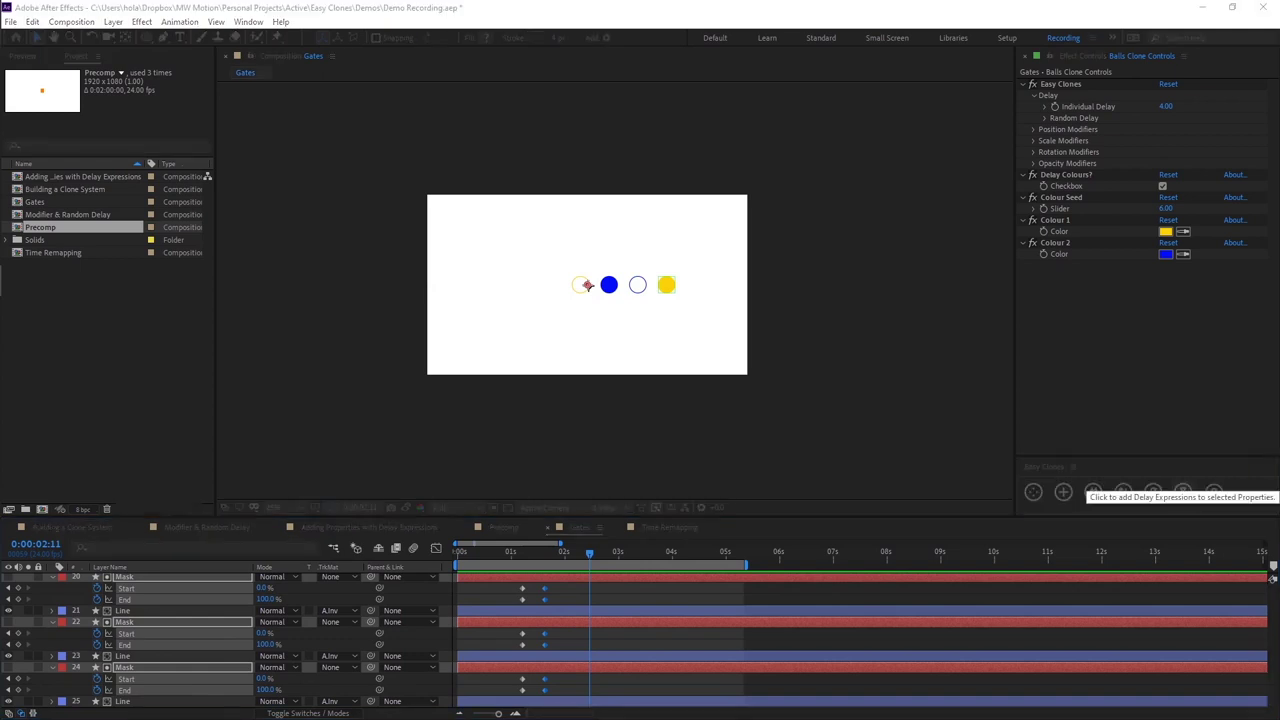
left_click(327, 303)
left_click(298, 312)
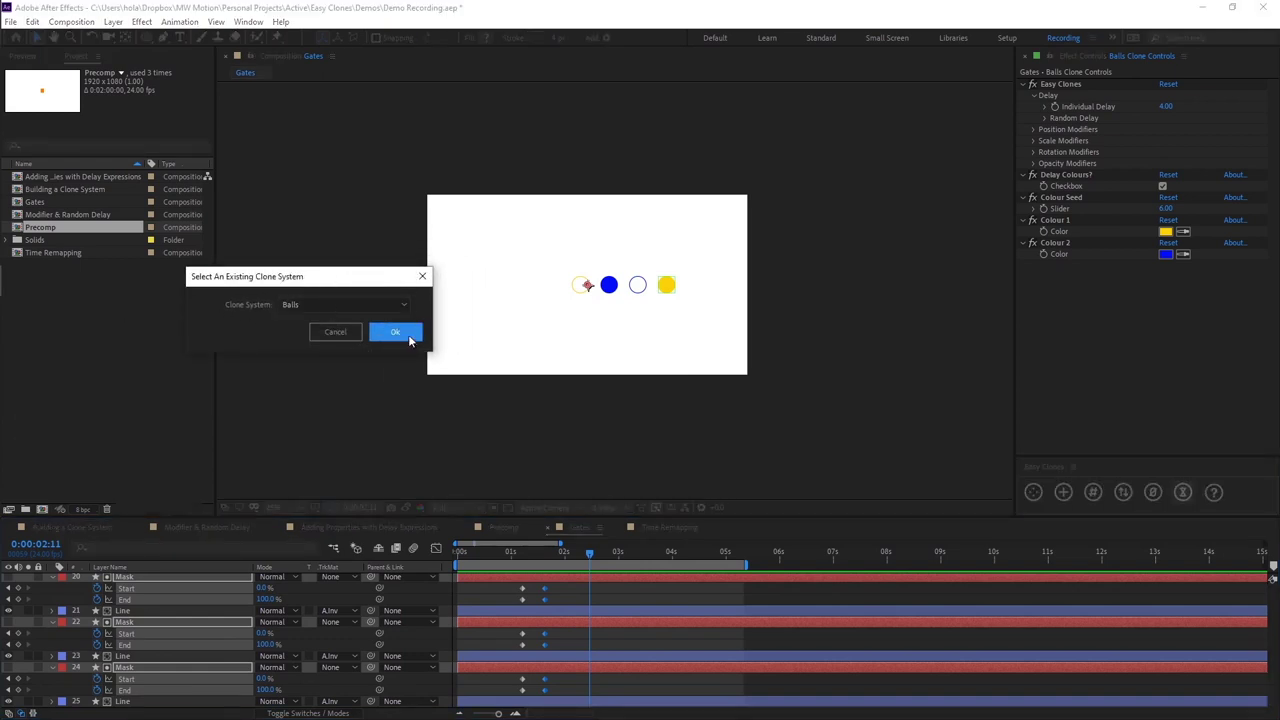
left_click(409, 338)
left_click(624, 624)
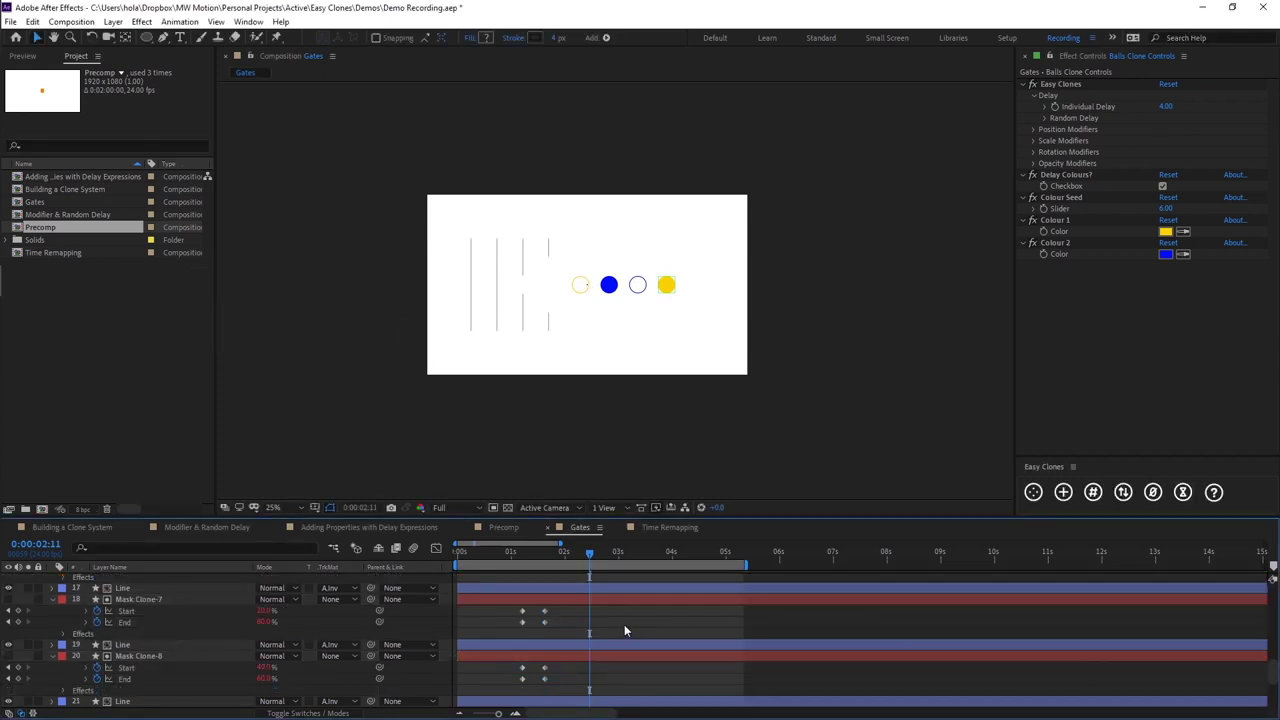
left_click(565, 556)
left_click_drag(565, 556, 511, 556)
Preview the staggered gates, then maximize the timeline and collapse all layer properties
key("space")
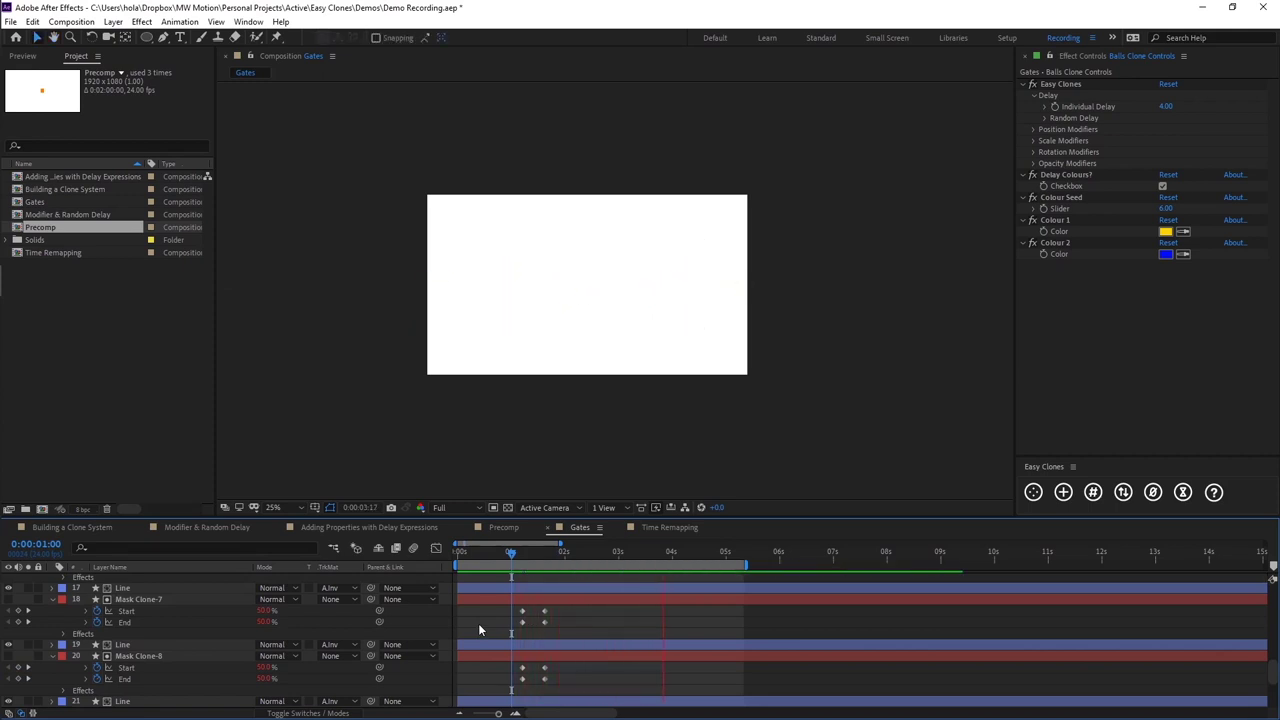
key("space")
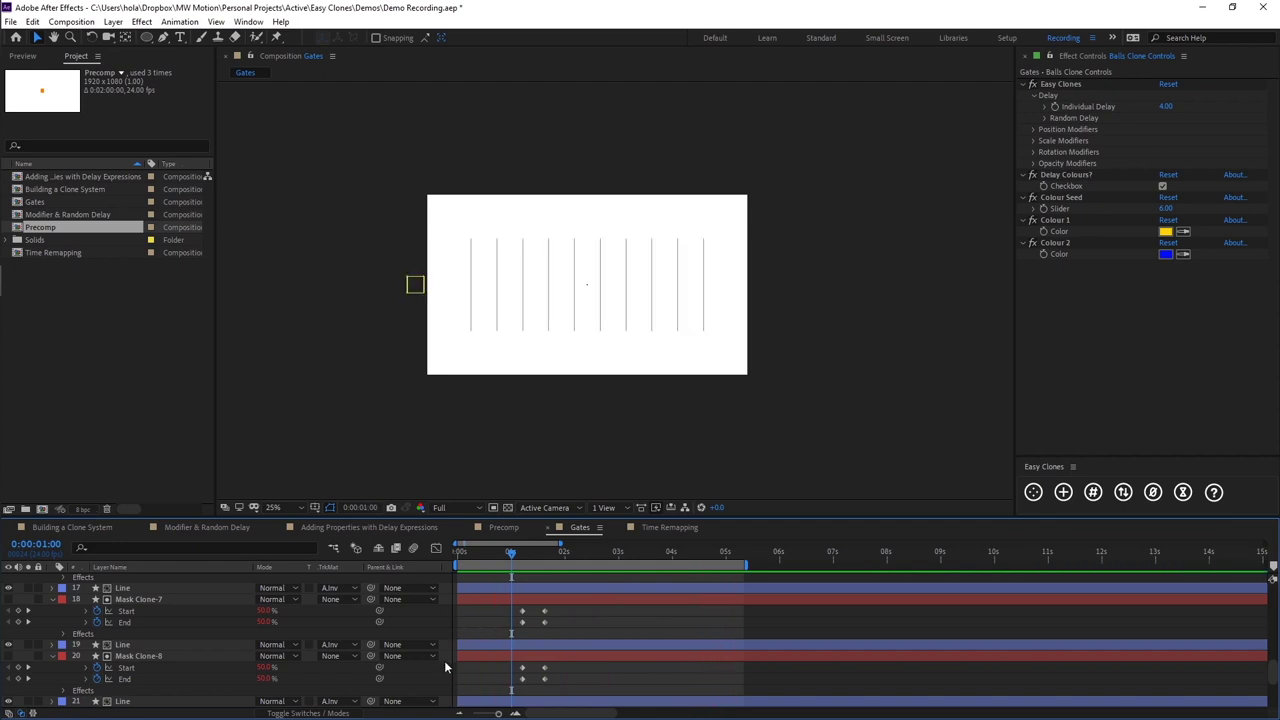
key("grave")
key("ctrl+grave")
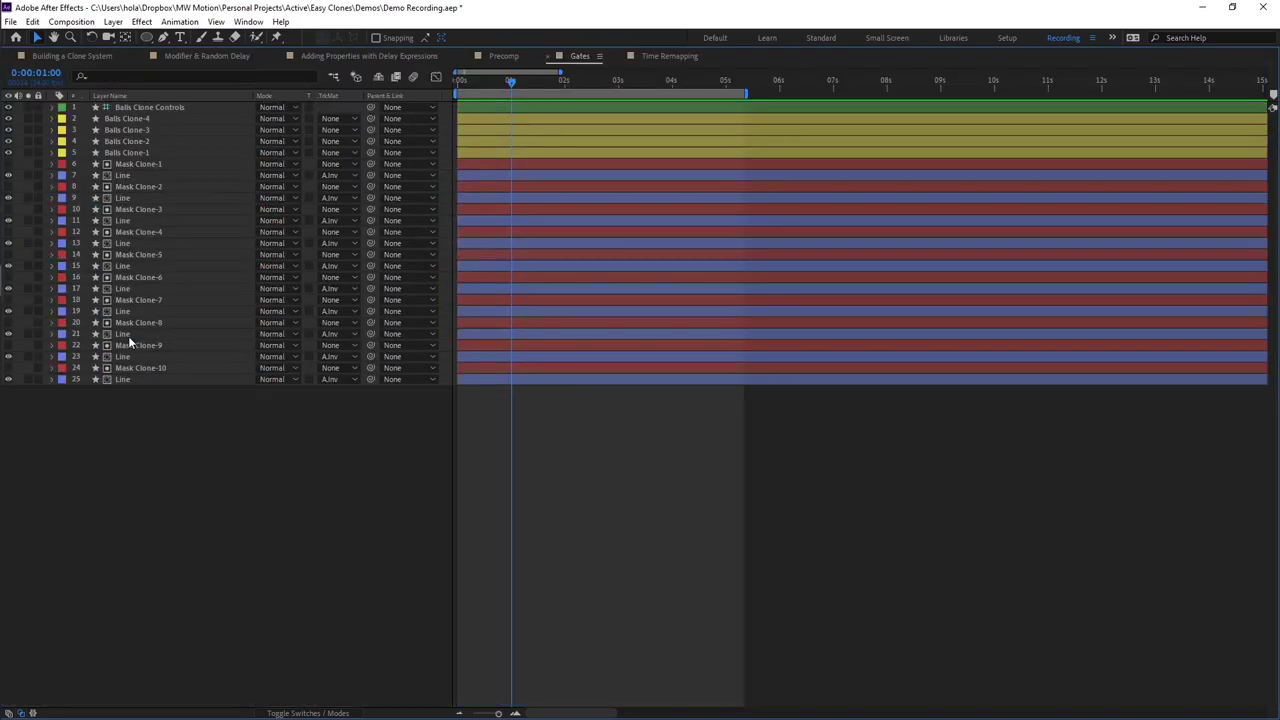
Turn on the Shy switch for Line layers 25, 23, 21, 19, 17, 15, 13, 11, 9 and 7
left_click(124, 379)
left_click(124, 356, "ctrl")
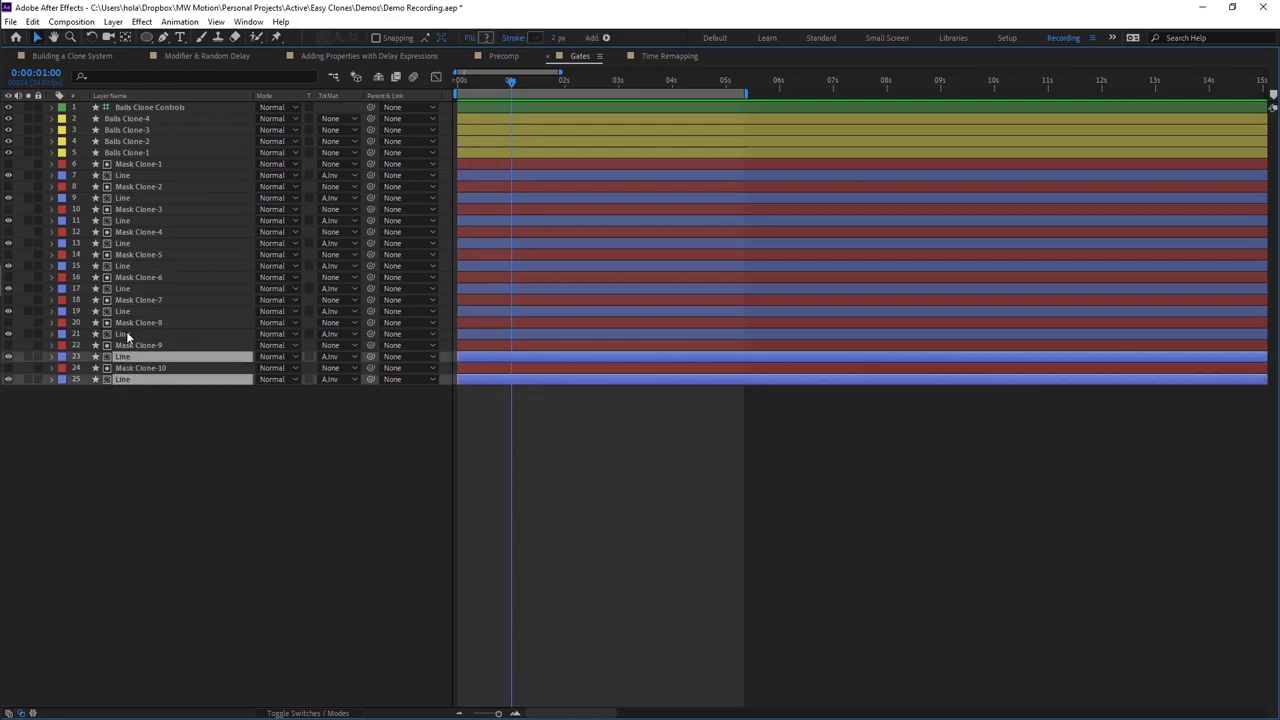
left_click(124, 333, "ctrl")
left_click(124, 311, "ctrl")
left_click(124, 288, "ctrl")
left_click(123, 265, "ctrl")
left_click(124, 243, "ctrl")
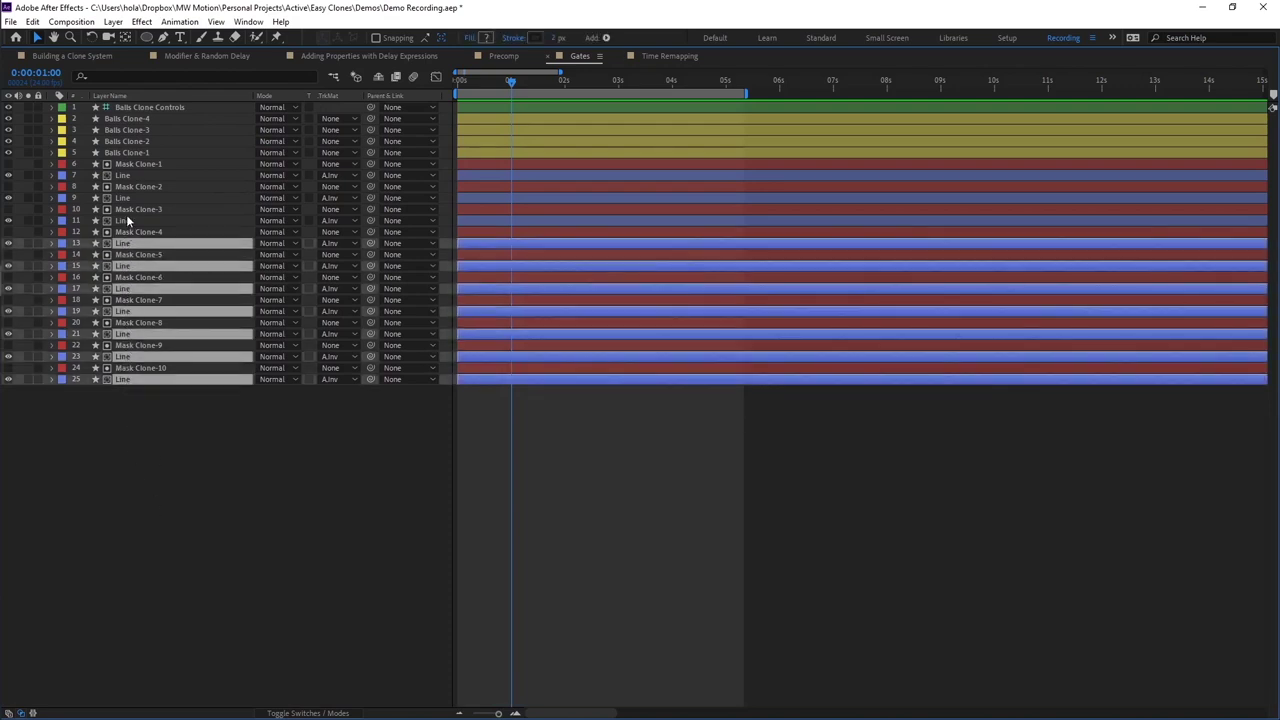
left_click(126, 220, "ctrl")
left_click(126, 198, "ctrl")
left_click(123, 175, "ctrl")
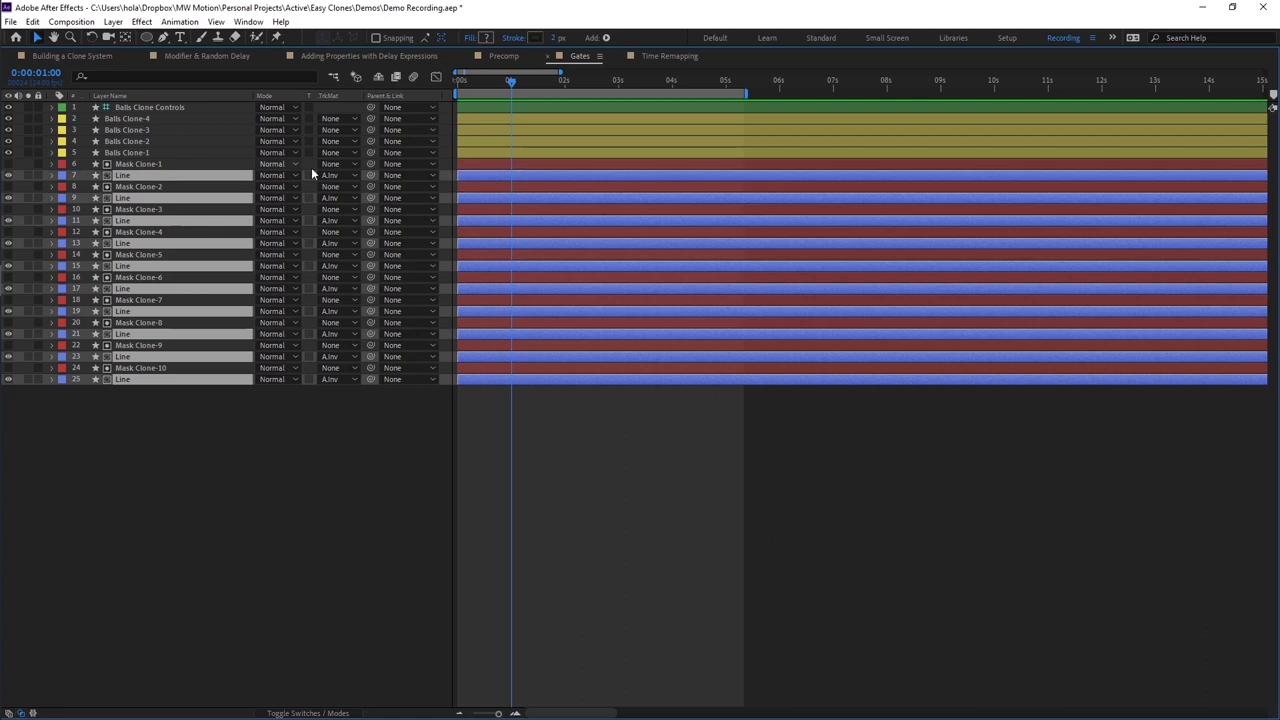
key("F4")
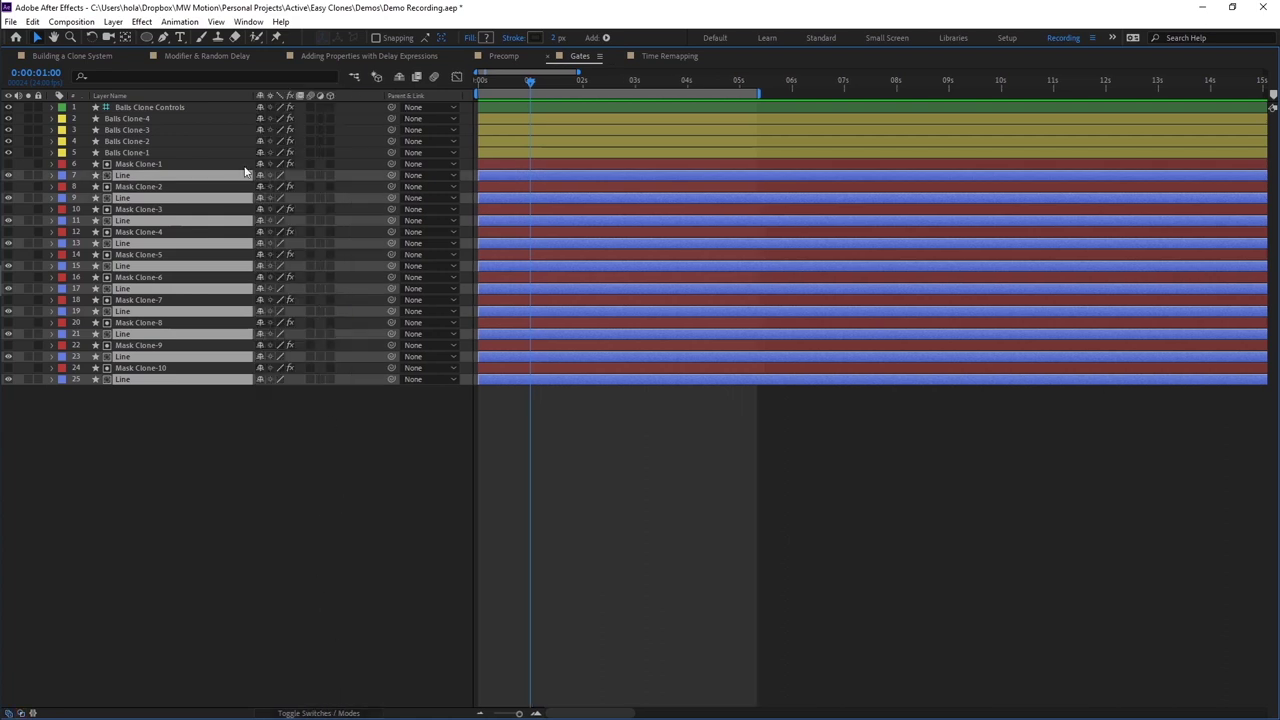
left_click(259, 175)
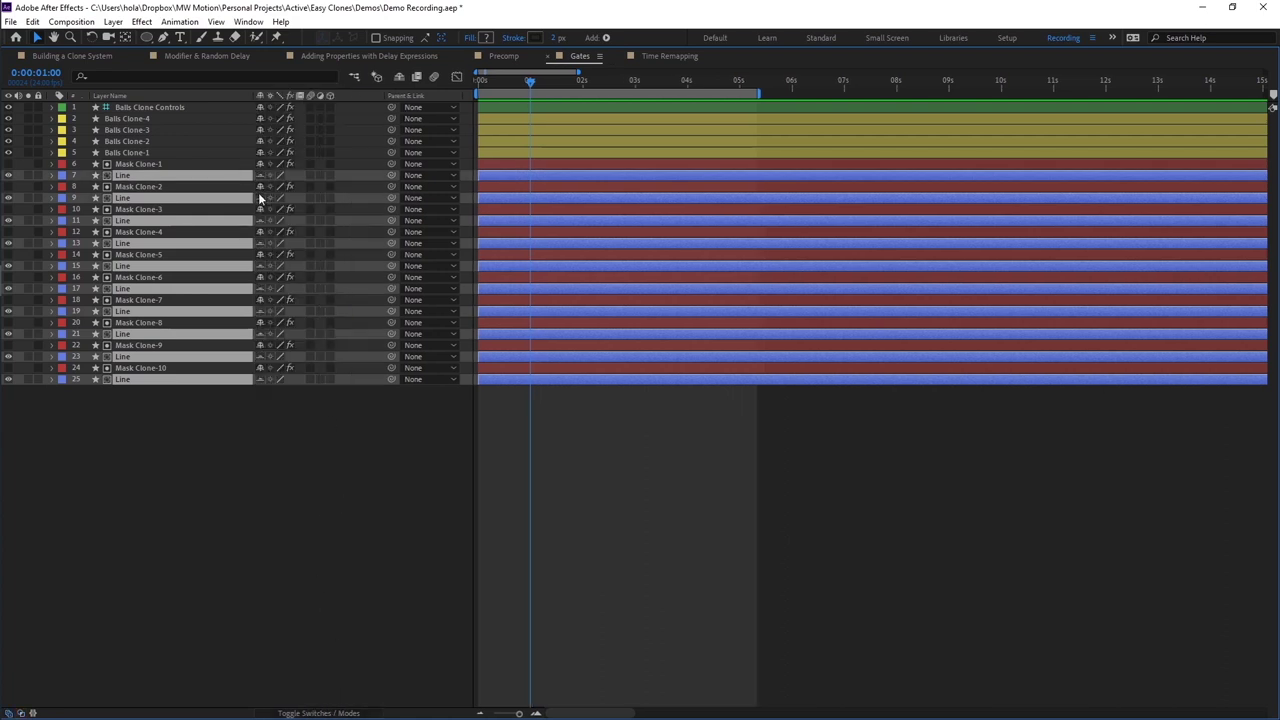
Hide the shy Line layers and select Mask Clone-1 through Mask Clone-10
left_click(399, 77)
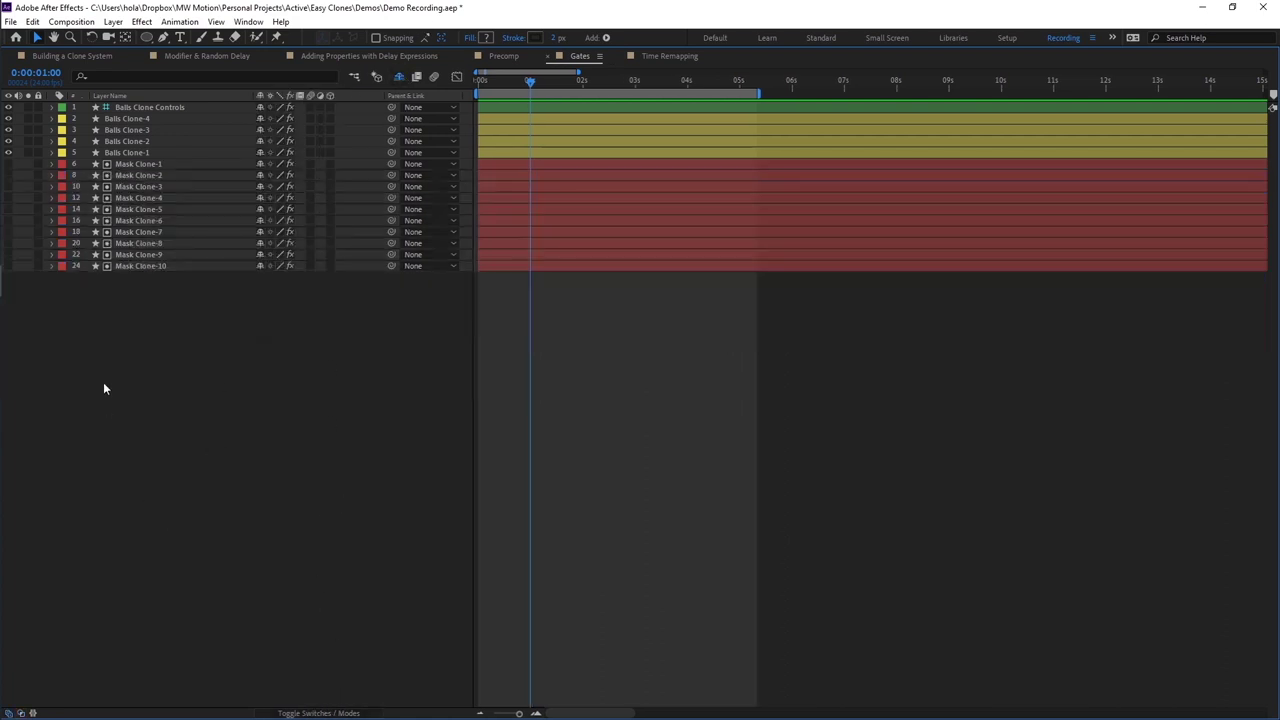
left_click(158, 163)
left_click(165, 265)
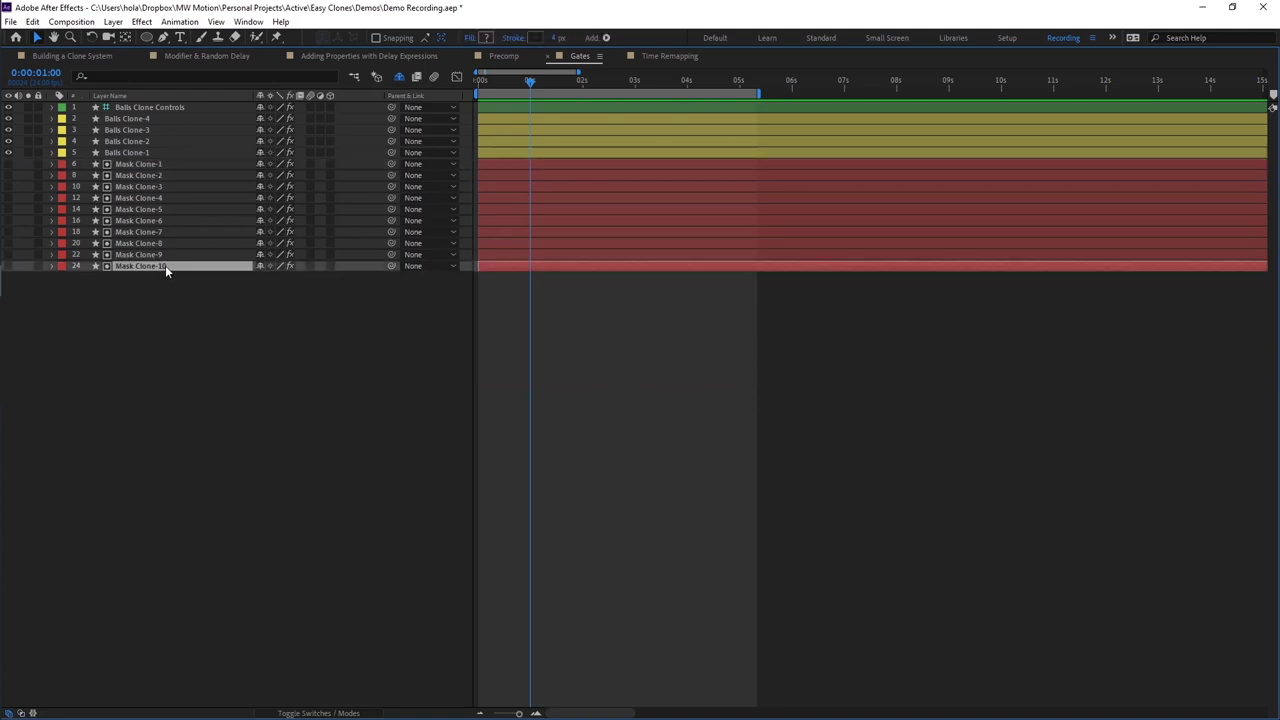
left_click(161, 157, "shift")
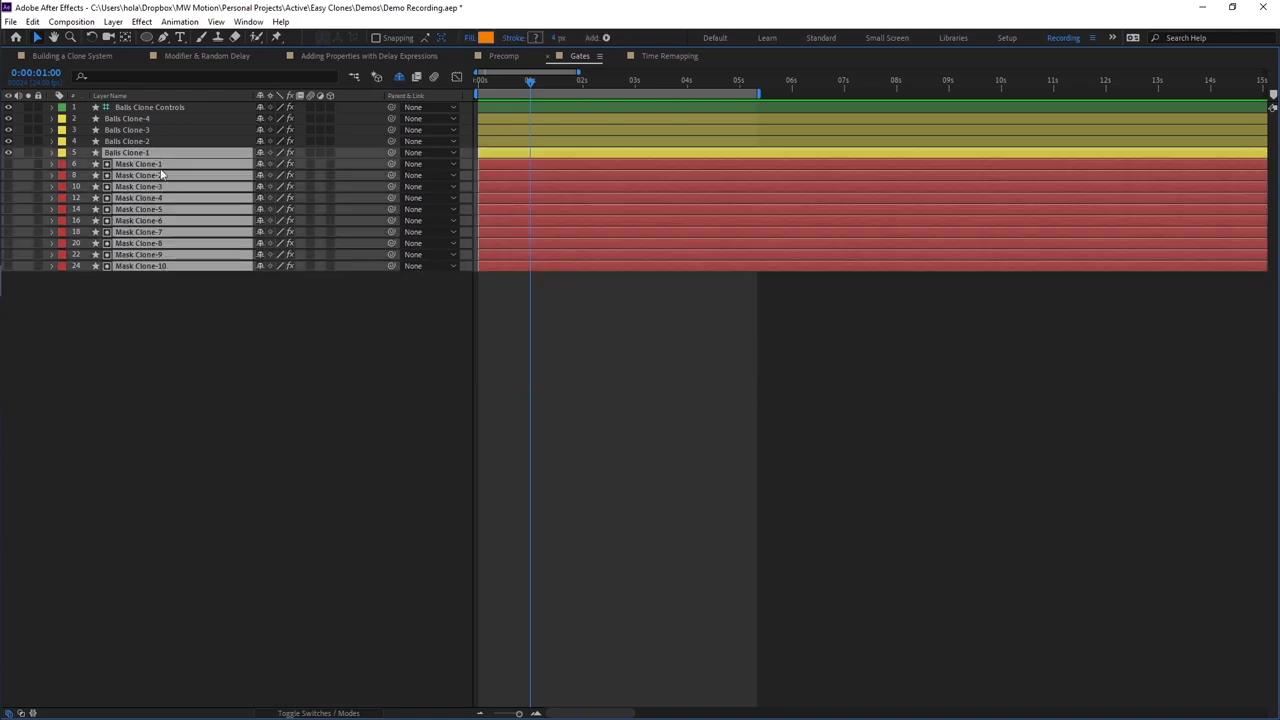
left_click(149, 155, "ctrl")
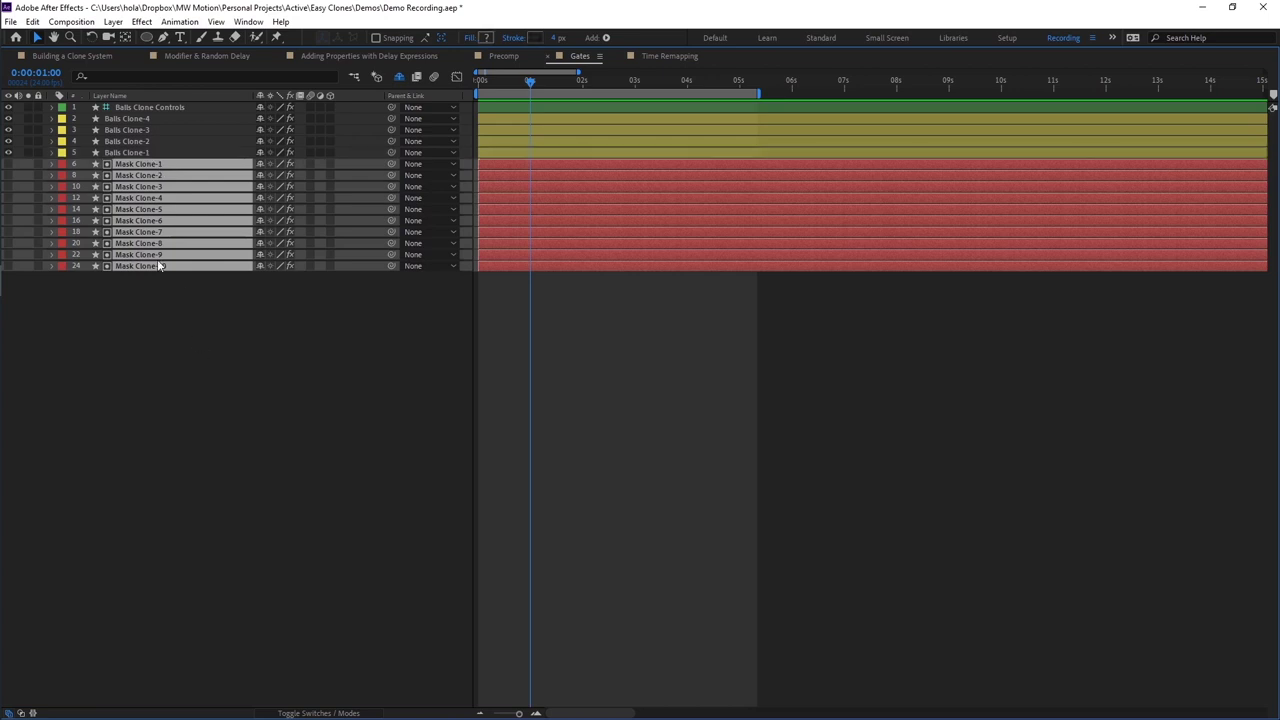
Reverse the Mask Clones' stacking order with the Easy Clones # button and preview
key("grave")
scroll(175, 665, "down", 2)
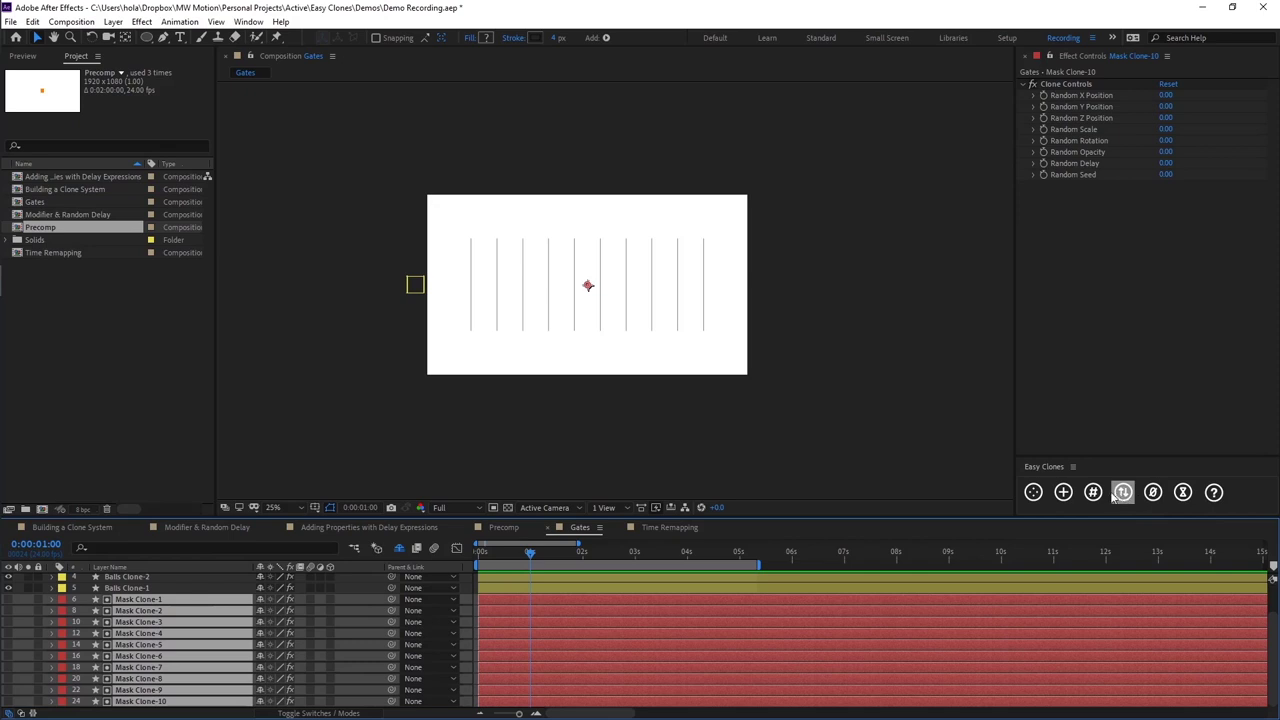
left_click(1093, 492)
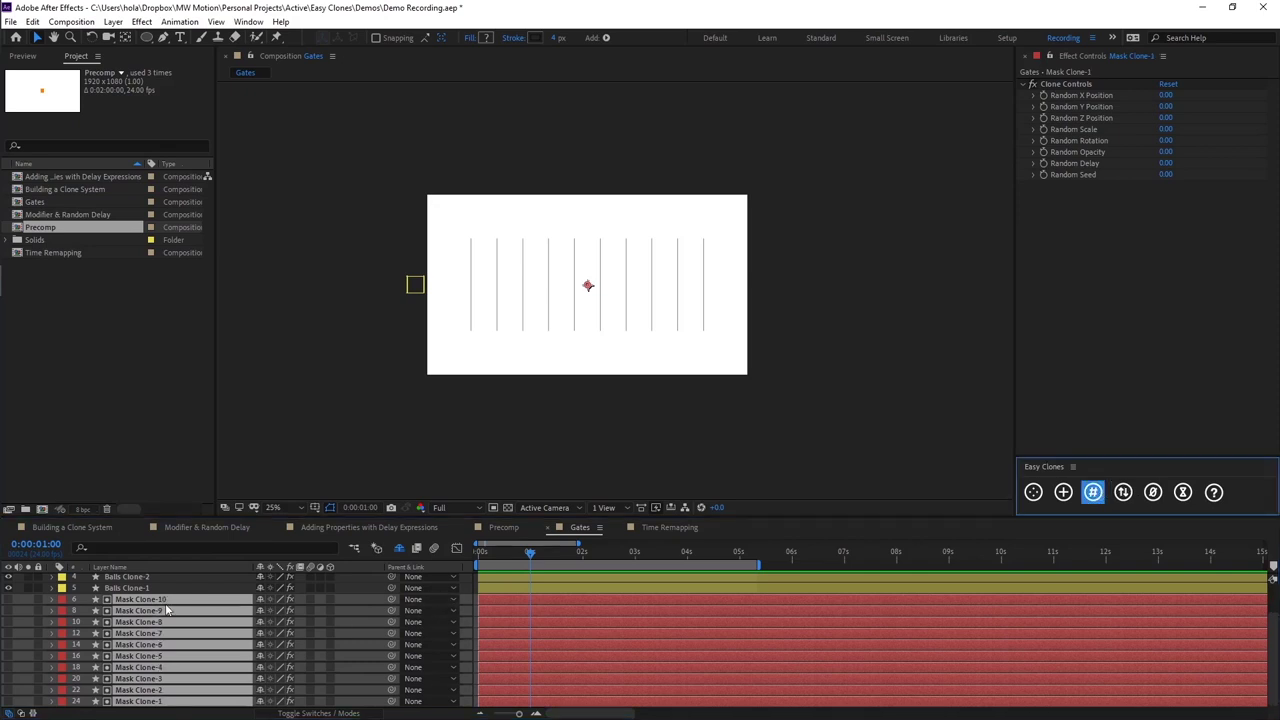
key("F2")
key("space")
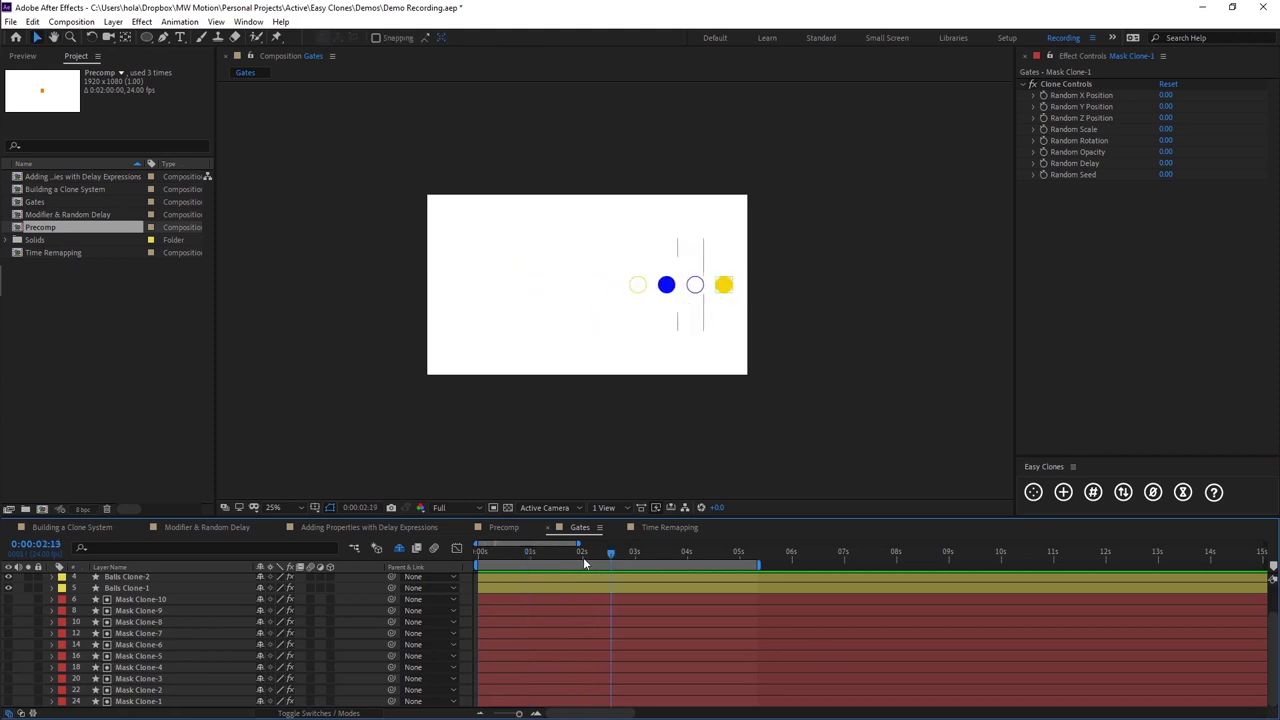
Nudge all ten Mask Clone layers' Start/End keyframes a few frames earlier with Alt+Left, then preview
left_click_drag(530, 561, 555, 550)
scroll(491, 285, "up", 4)
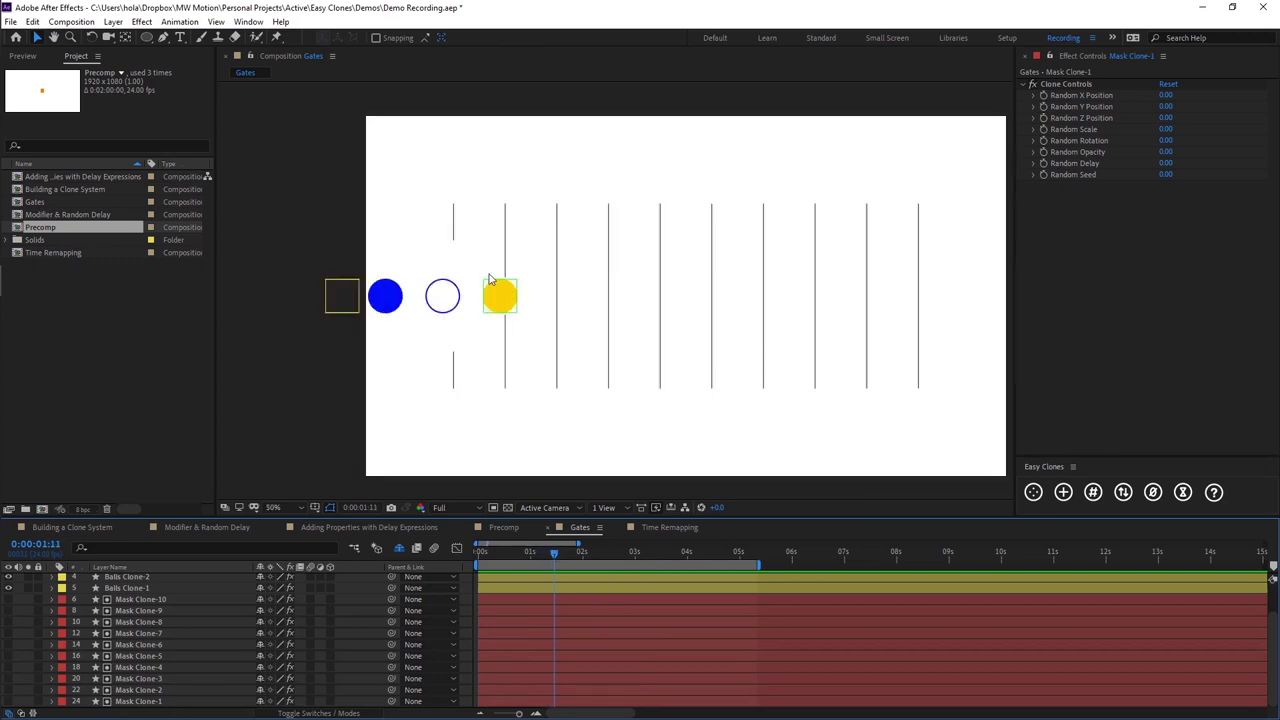
scroll(491, 285, "down", 2)
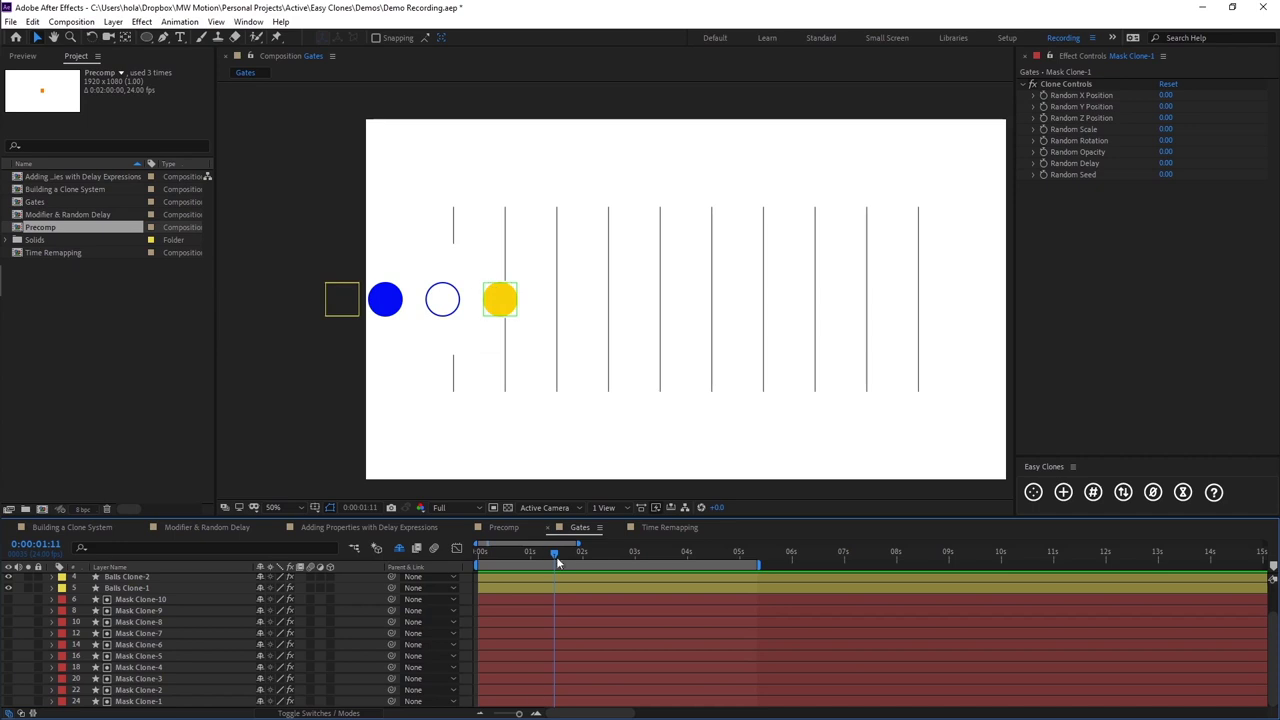
left_click_drag(555, 551, 473, 557)
left_click(177, 598)
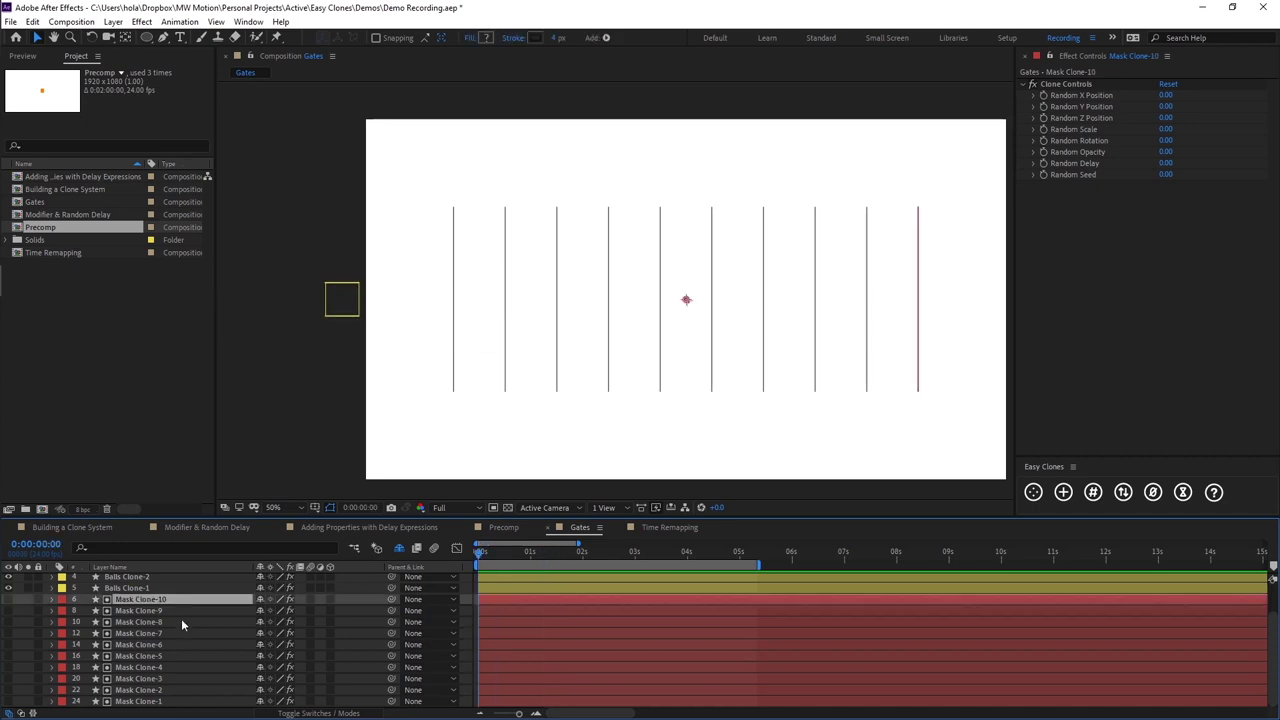
left_click(173, 703, "shift")
key("u")
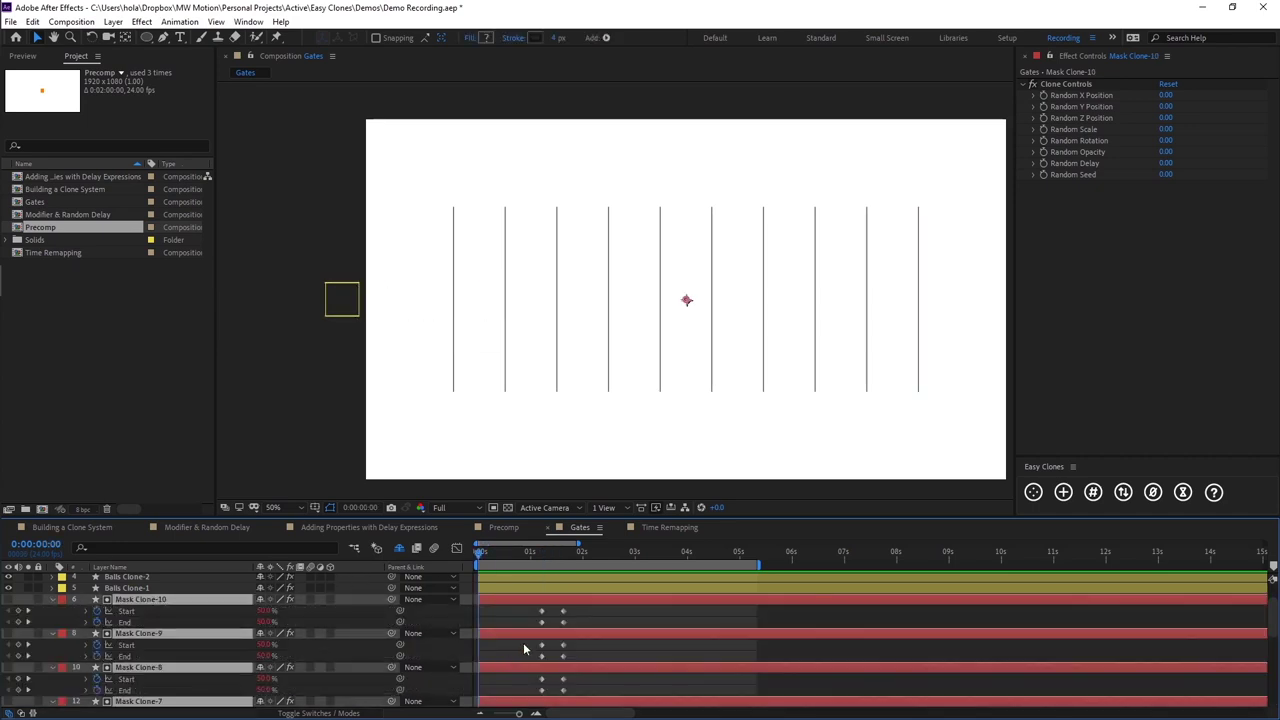
scroll(530, 660, "down", 2)
mouse_move(530, 692)
left_mouse_down()
mouse_move(543, 691)
mouse_move(603, 573)
mouse_move(602, 546)
mouse_move(597, 598)
left_mouse_up()
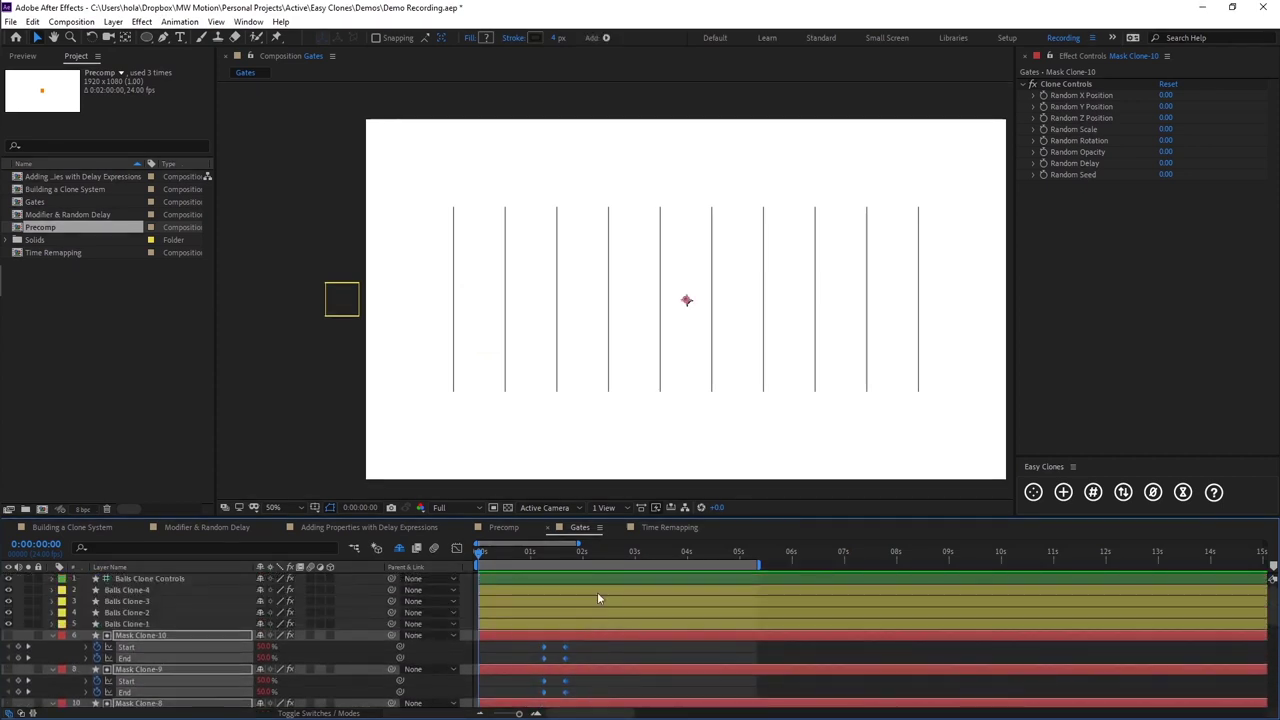
key("alt+Left")
key("alt+Left")
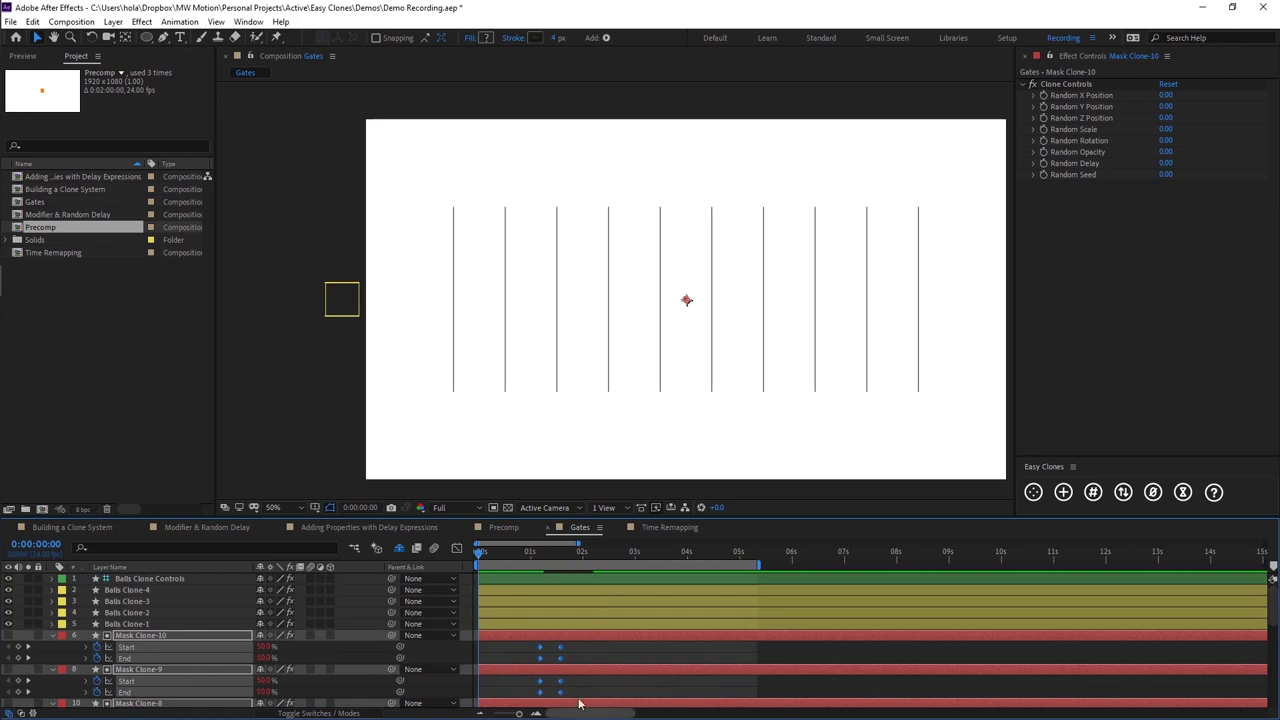
key("F2")
key("space")
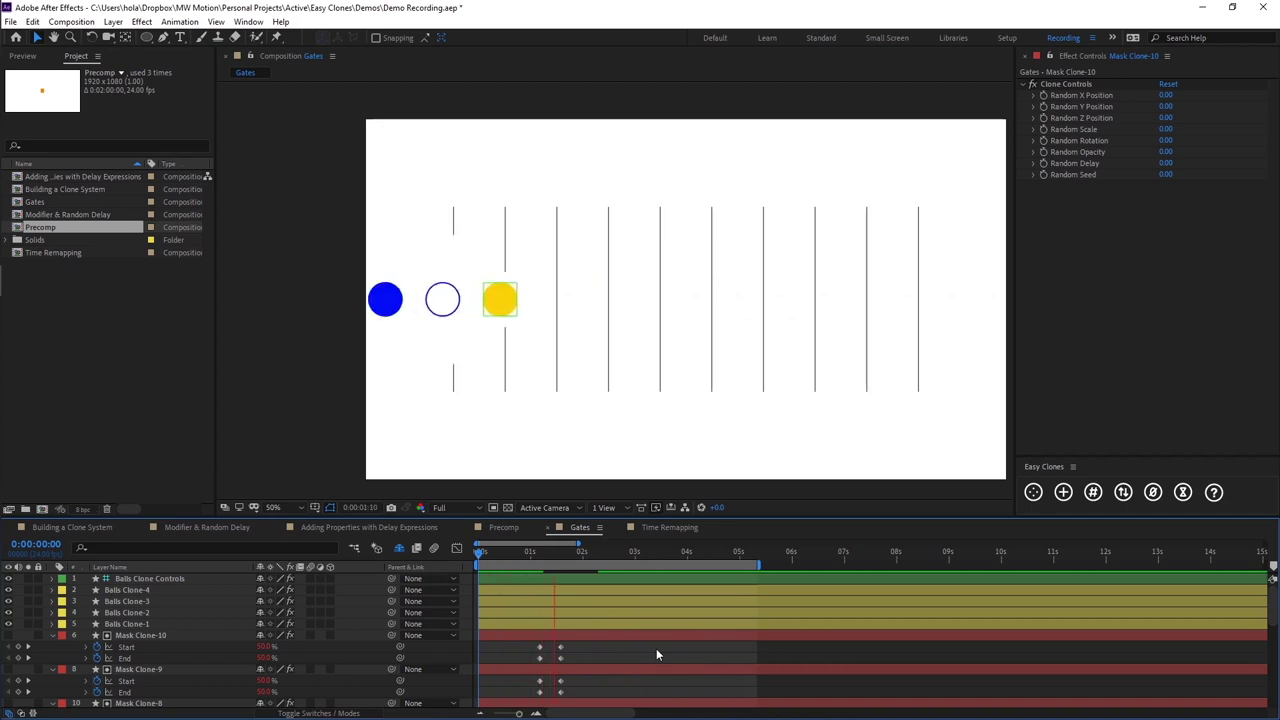
Inspect the gates at 0:00:01:15 and select Mask Clone-1's Start and End keyframes
left_click_drag(569, 552, 563, 552)
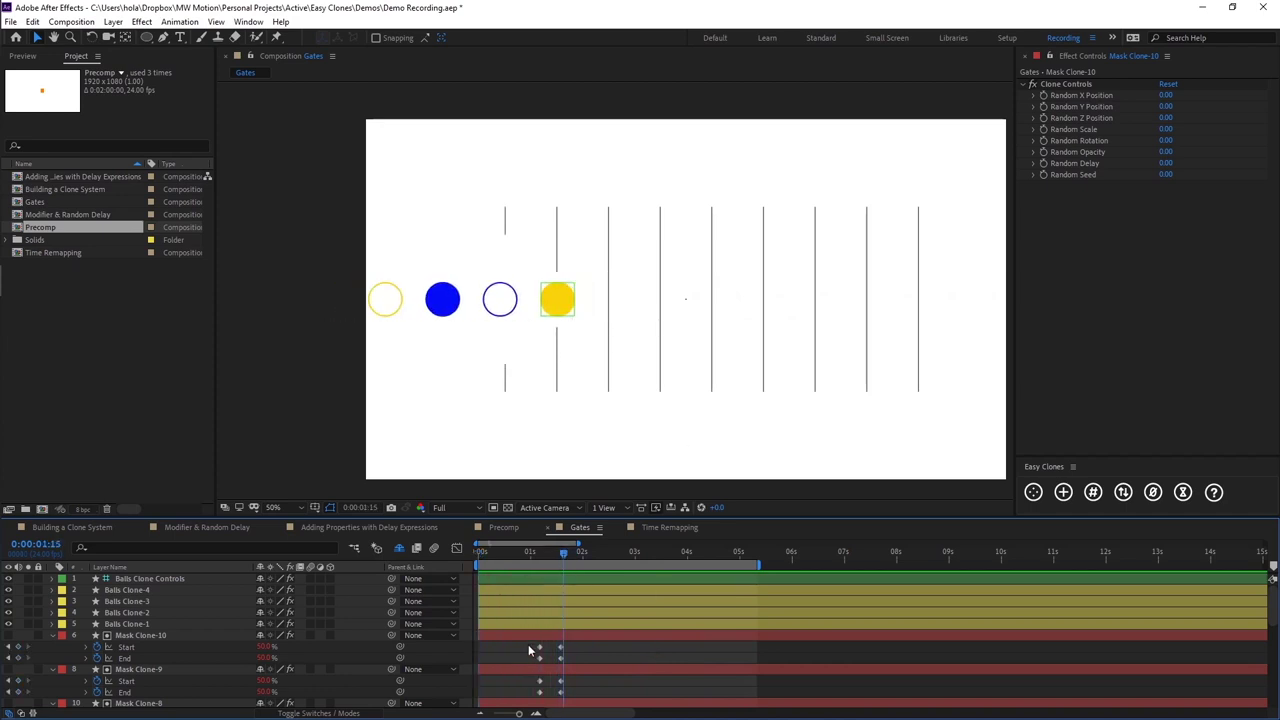
left_click_drag(528, 643, 600, 712)
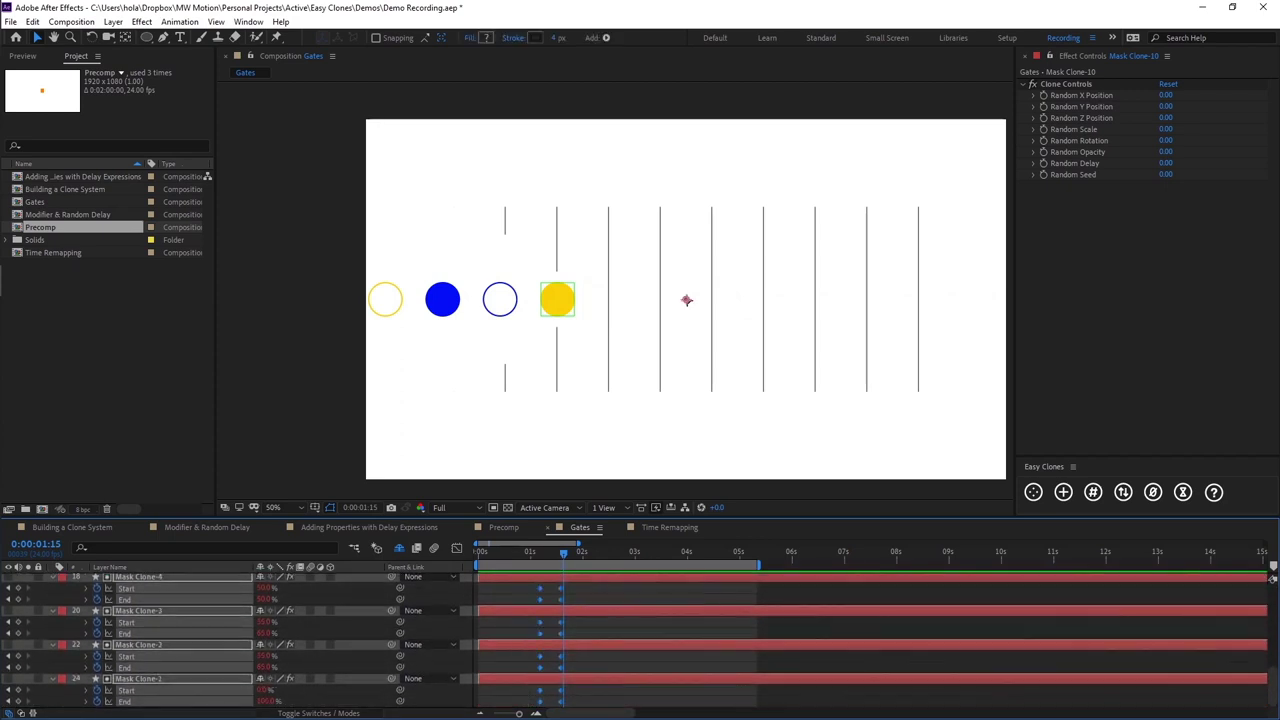
left_click(572, 683)
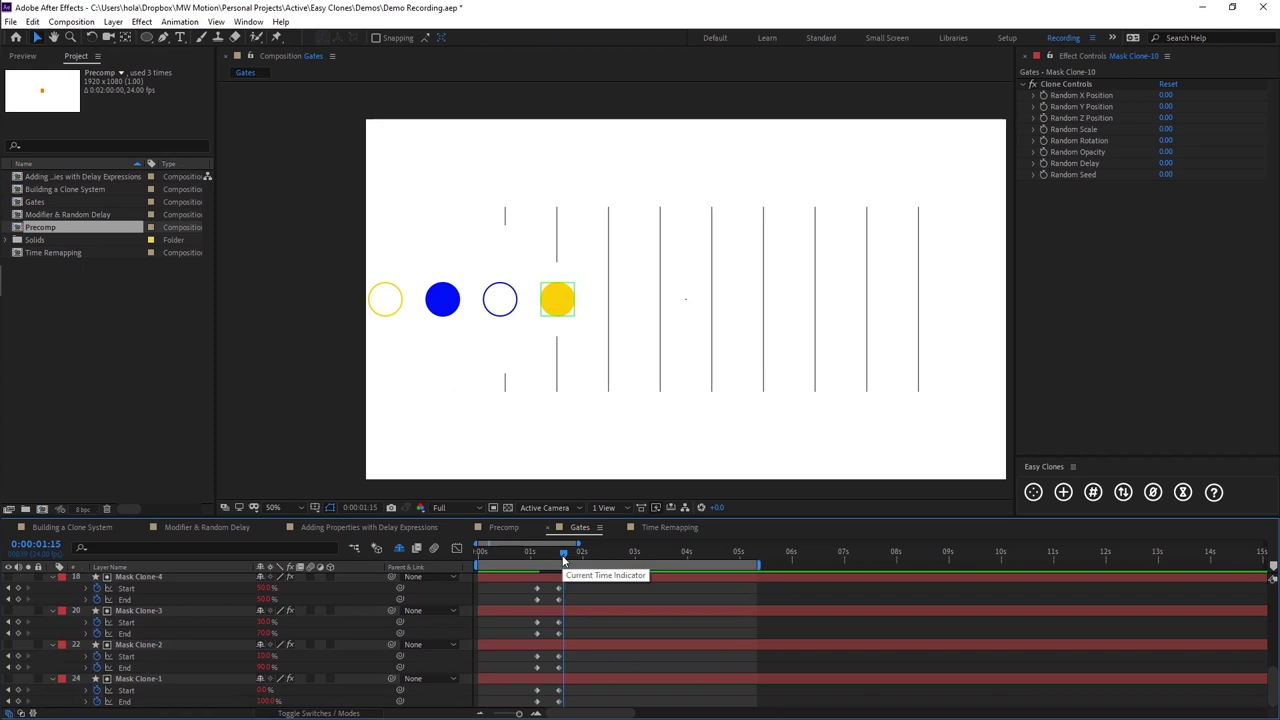
left_click_drag(563, 558, 584, 555)
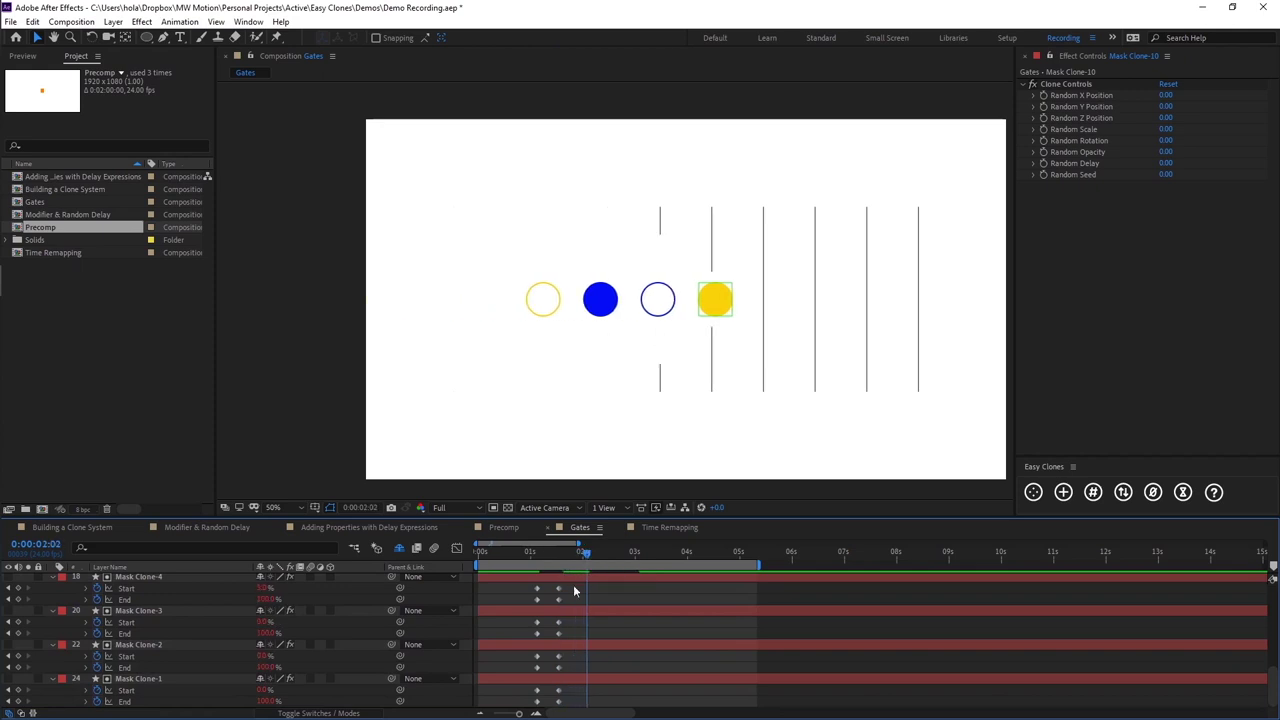
left_click(148, 680)
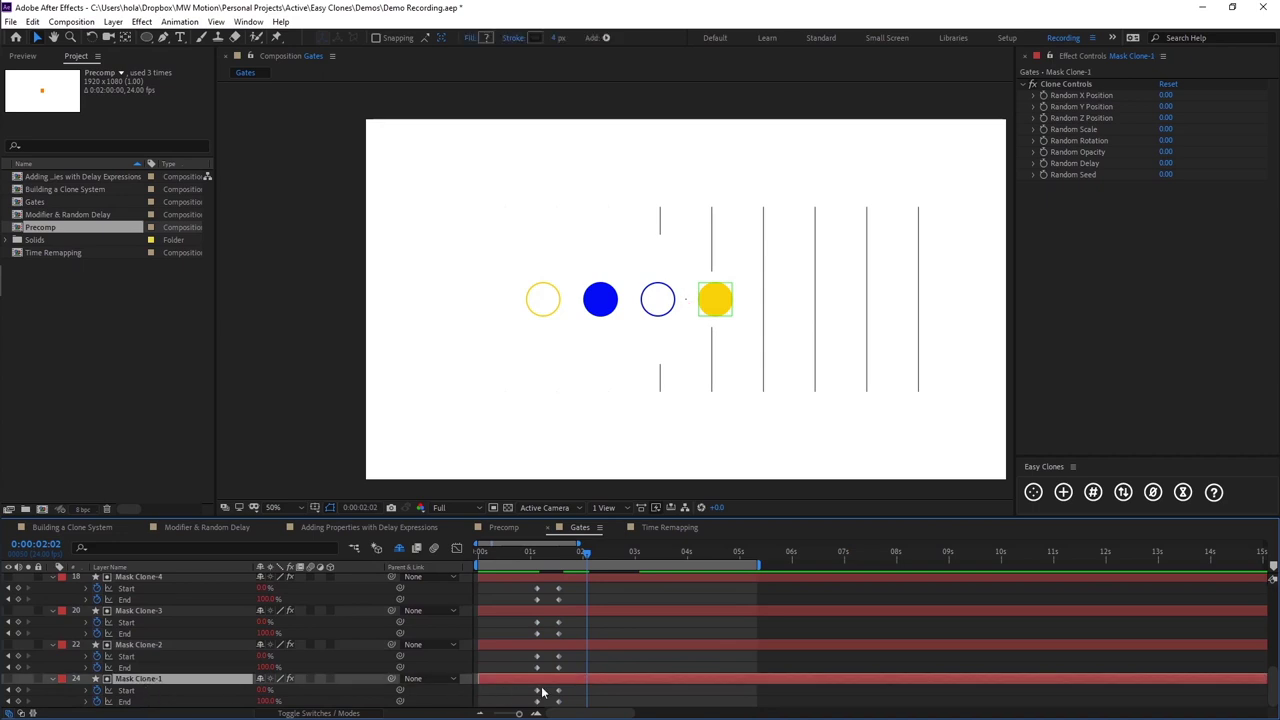
left_click_drag(542, 690, 535, 708)
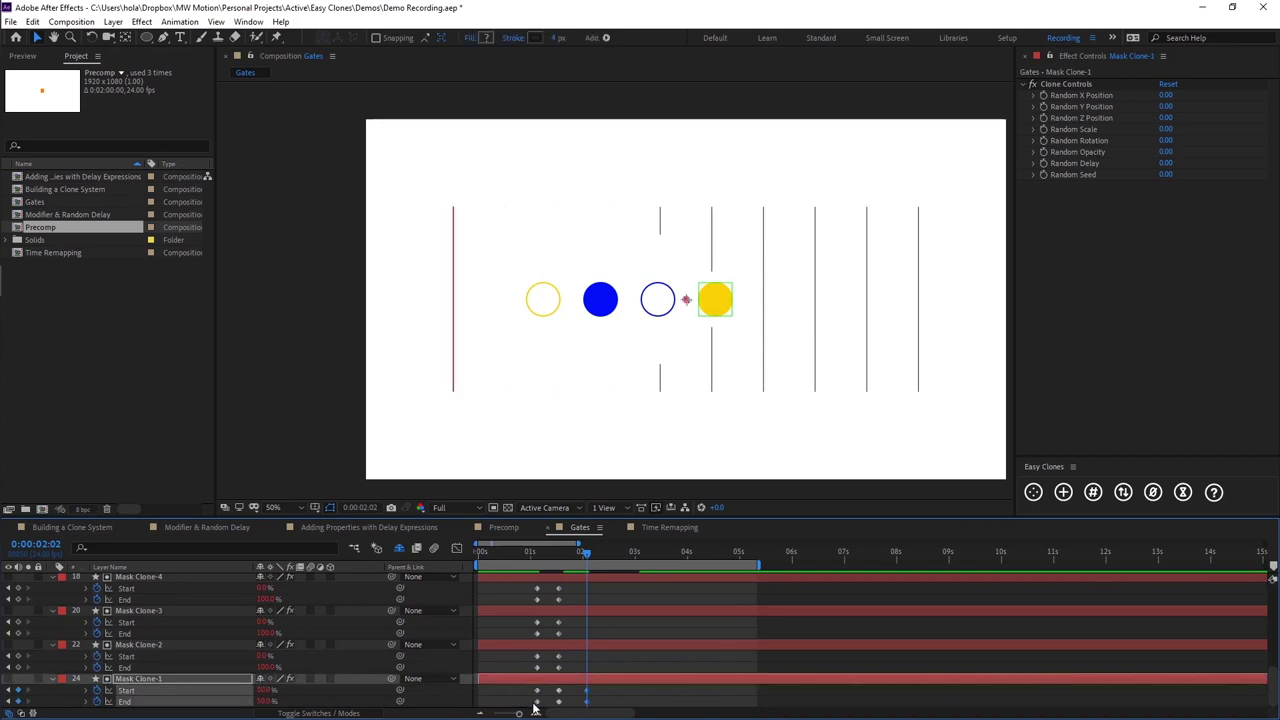
left_click(618, 700)
Set Mask Clone-1's closing Start/End keyframes just before two seconds and check through 0:00:02:02
mouse_move(583, 561)
left_mouse_down()
mouse_move(572, 554)
mouse_move(579, 562)
left_mouse_up()
left_click(586, 682)
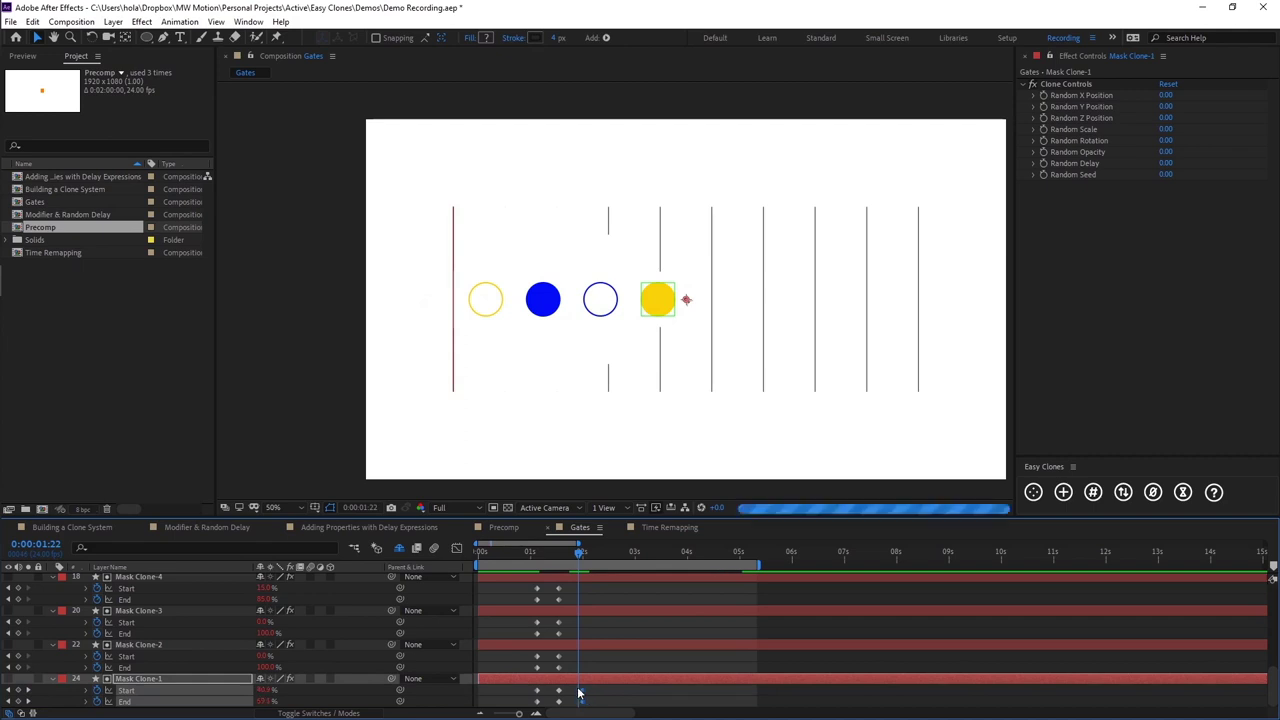
left_click(580, 697)
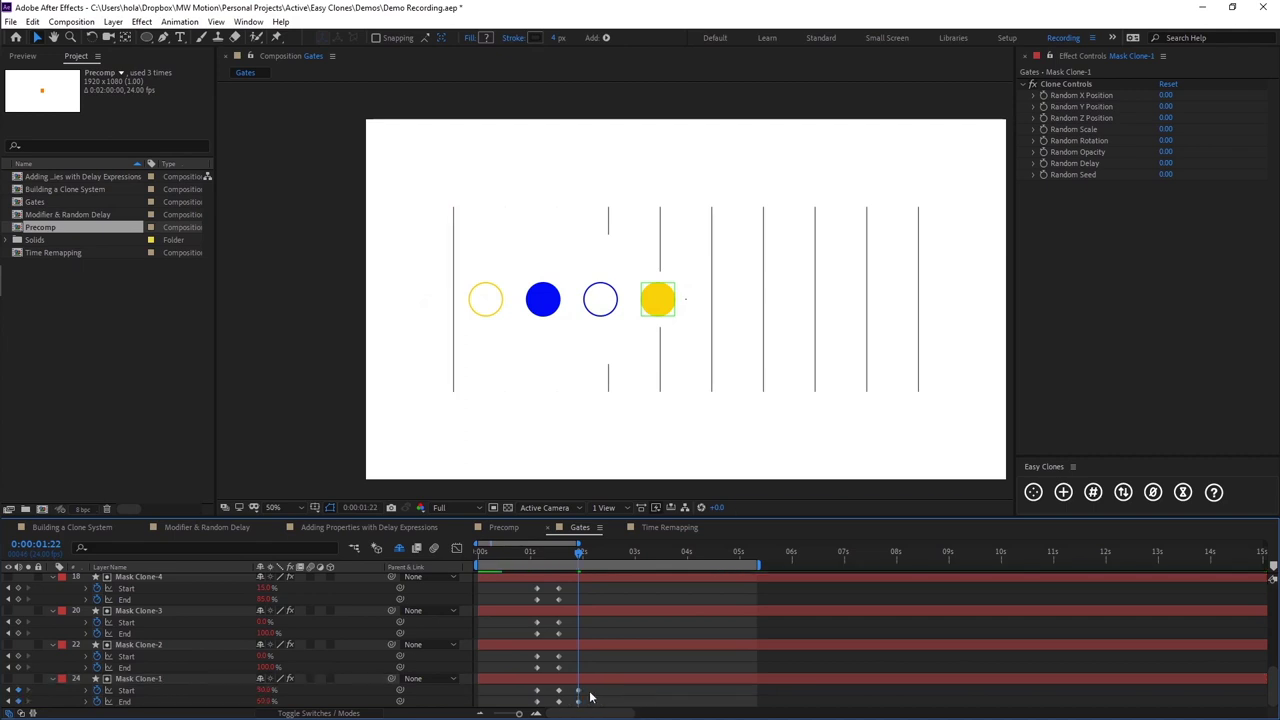
mouse_move(575, 552)
left_mouse_down()
mouse_move(551, 552)
mouse_move(577, 552)
left_mouse_up()
left_click_drag(570, 688, 586, 712)
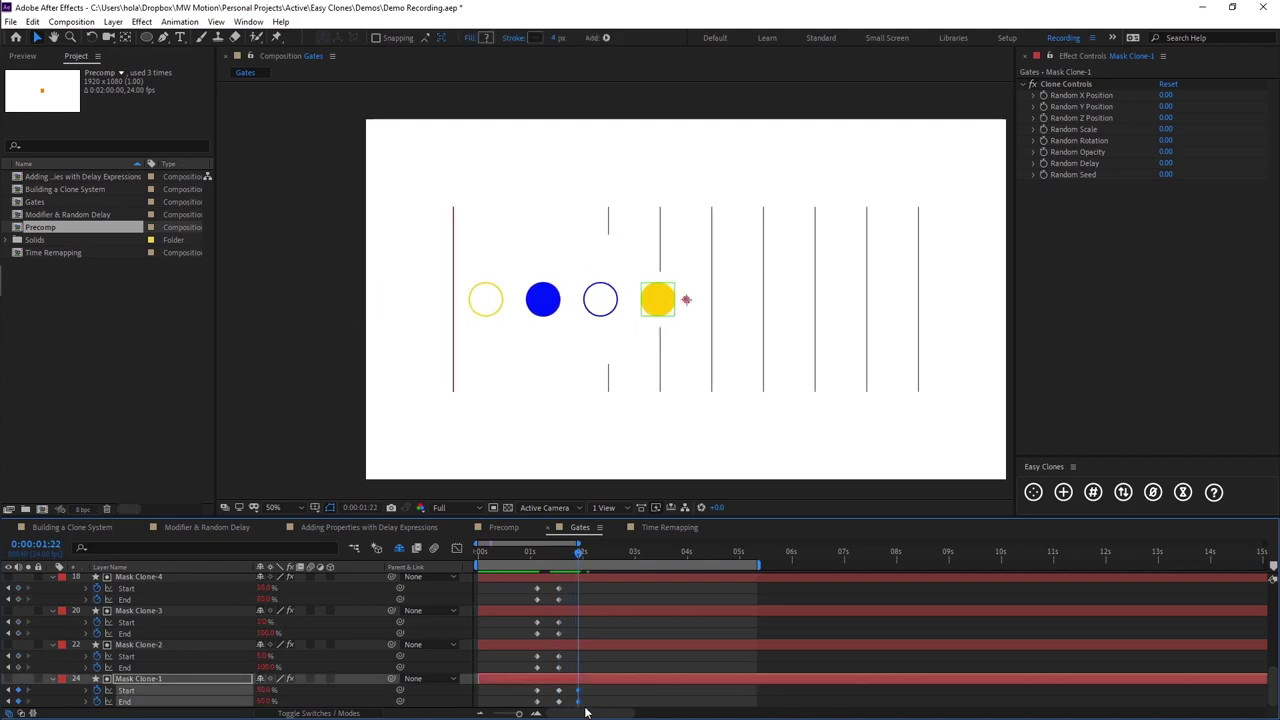
left_click(617, 695)
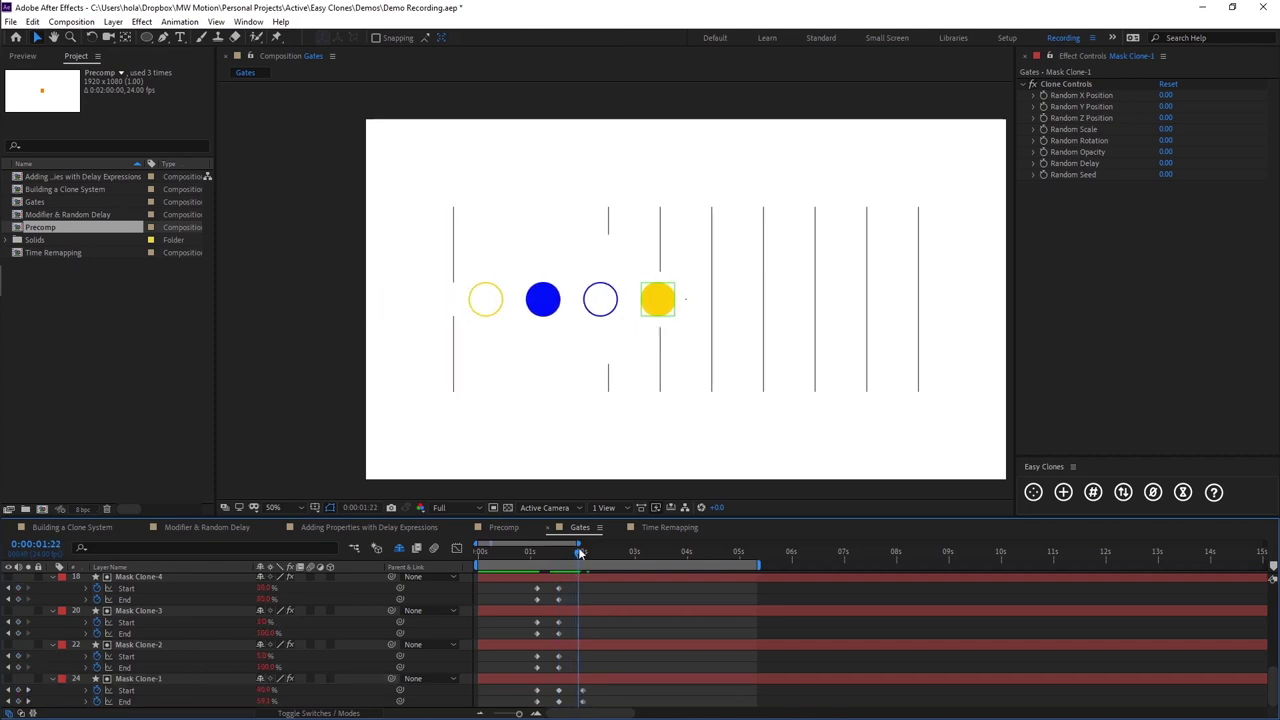
mouse_move(579, 547)
left_mouse_down()
mouse_move(564, 551)
mouse_move(582, 550)
left_mouse_up()
Copy and paste the first Start/End keyframes as closing keyframes on Mask Clone-2 through Mask Clone-6
mouse_move(550, 652)
left_mouse_down()
mouse_move(530, 676)
mouse_move(537, 606)
mouse_move(535, 638)
left_mouse_up()
key("ctrl+c")
key("ctrl+v")
key("ctrl+c")
key("ctrl+v")
key("ctrl+c")
key("ctrl+v")
scroll(533, 617, "up", 1)
key("ctrl+c")
key("ctrl+v")
scroll(537, 620, "up", 1)
key("ctrl+c")
key("ctrl+v")
Paste the same closing Start/End keyframes at 0:00:02:00 onto Mask Clone-8, -9 and -10
scroll(540, 620, "up", 1)
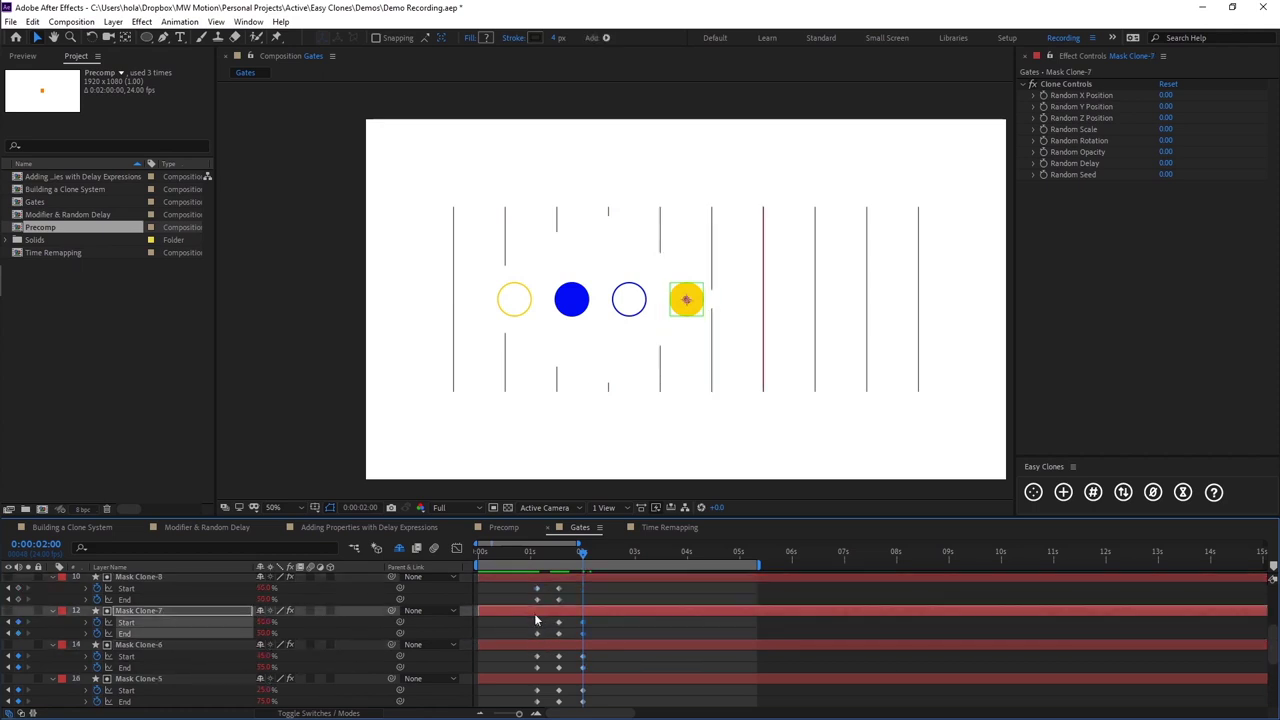
key("ctrl+Up")
key("ctrl+Up")
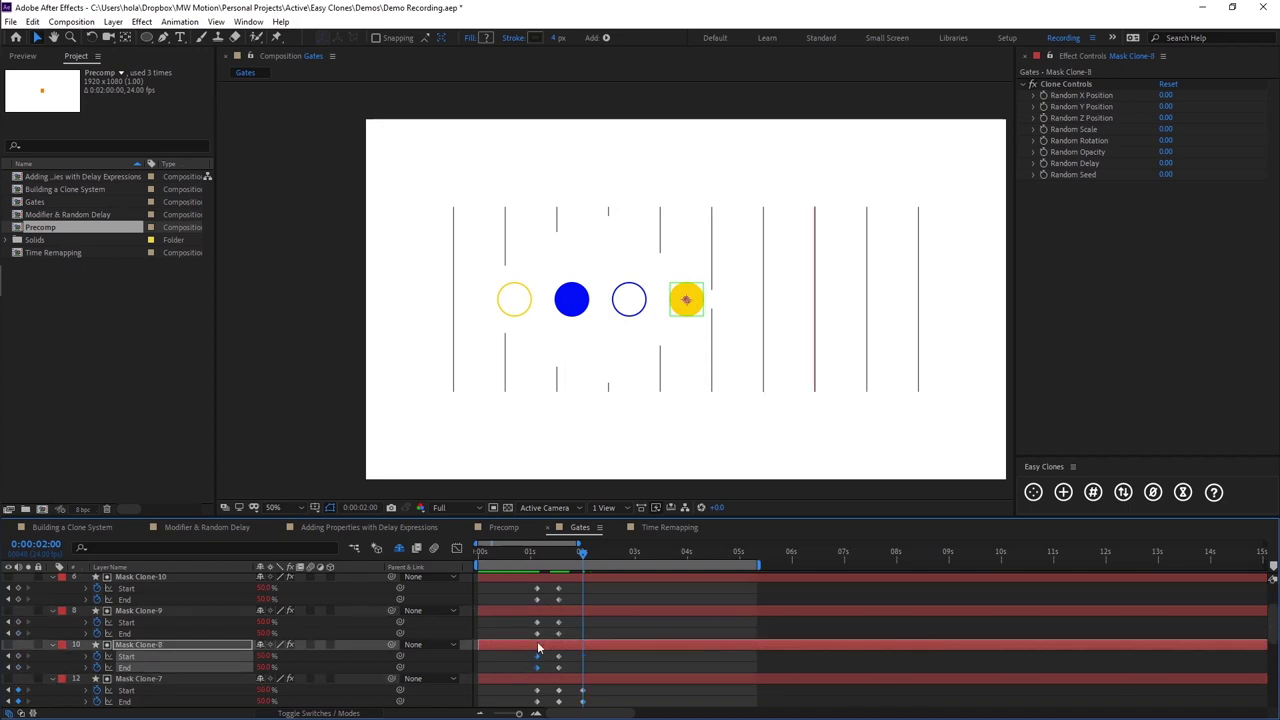
key("ctrl+Up")
key("ctrl+v")
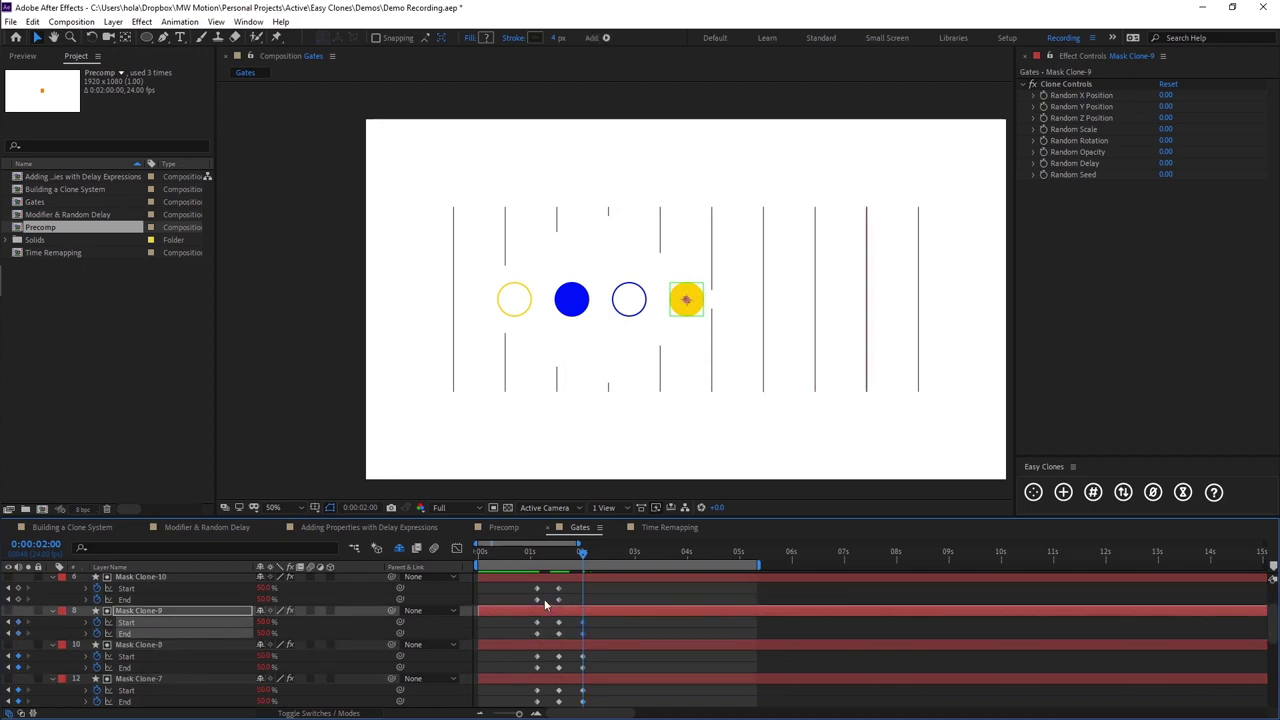
key("ctrl+Up")
scroll(535, 610, "up", 3)
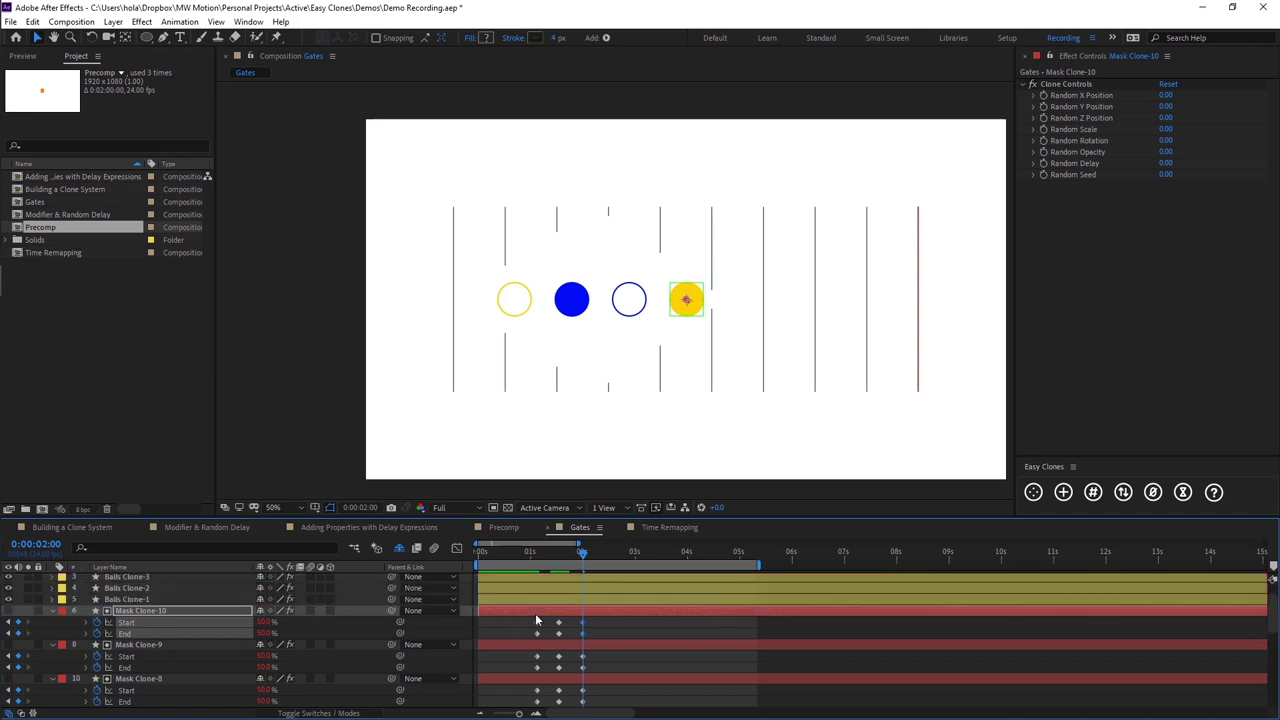
key("ctrl+v")
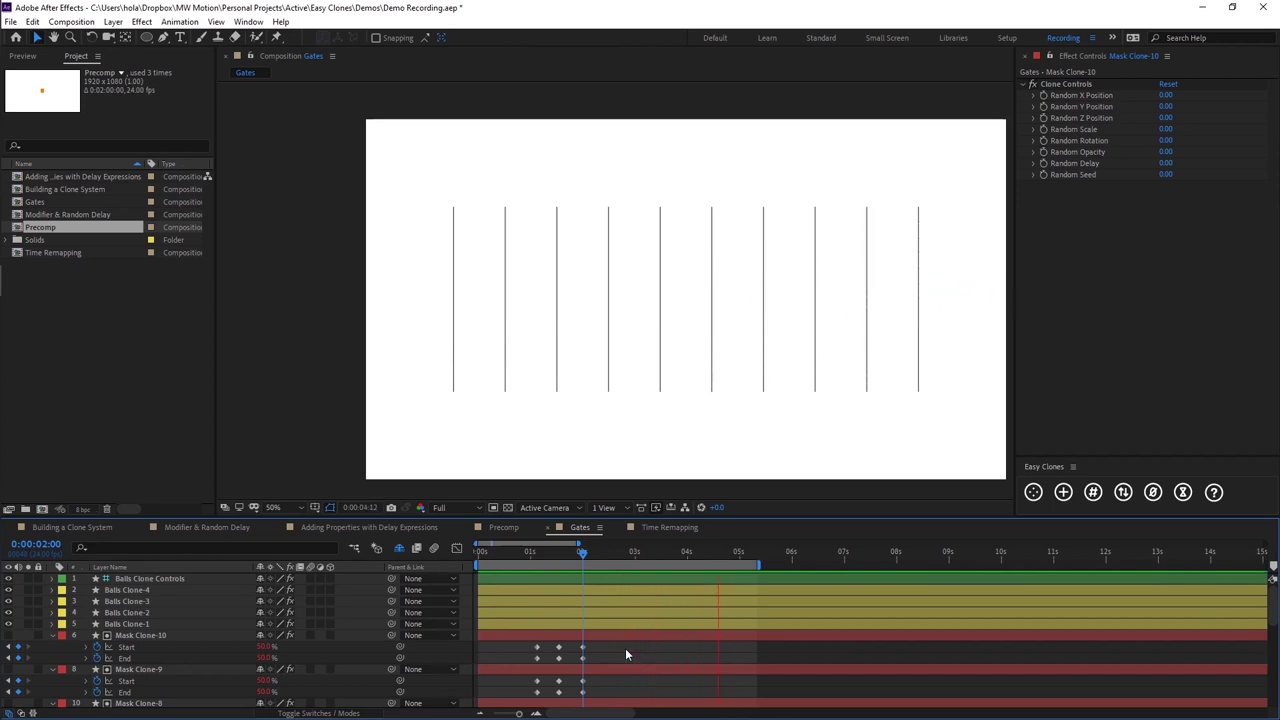
Stop the preview at 0:00:01:13 and check Balls Clone Controls' Individual Delay of 4.00
key("space")
left_click_drag(535, 557, 558, 667)
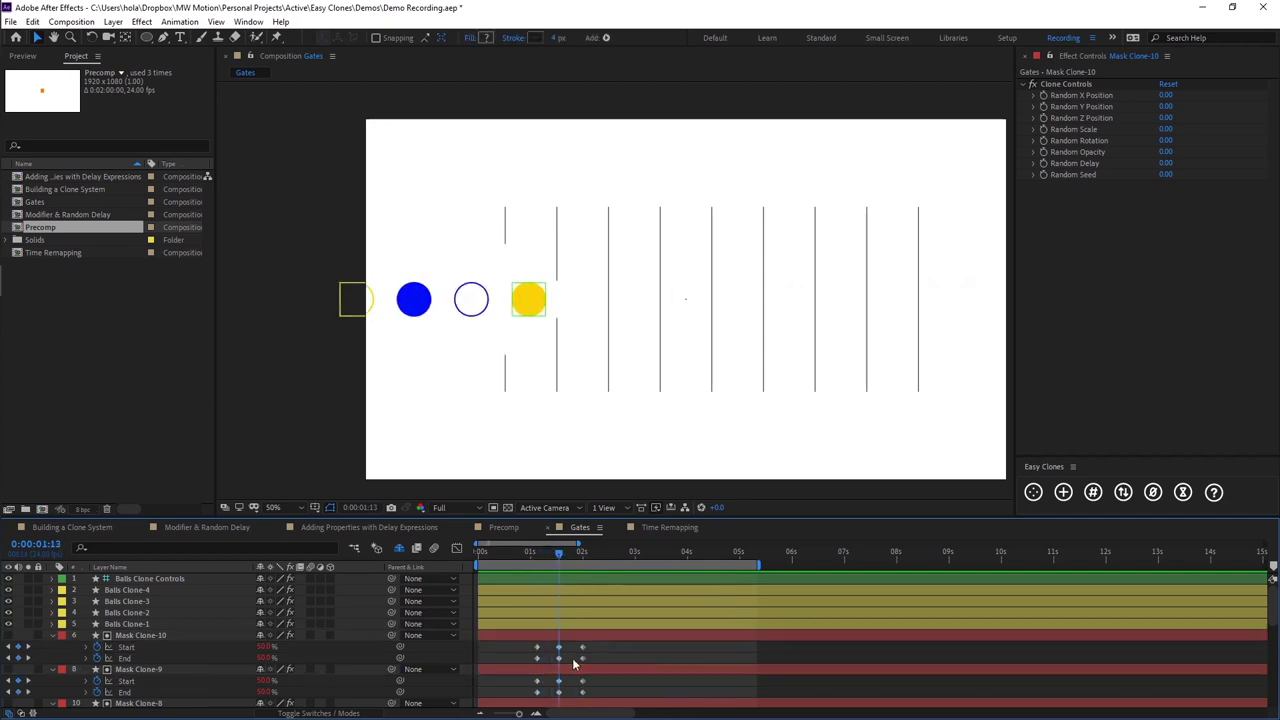
left_click(205, 578)
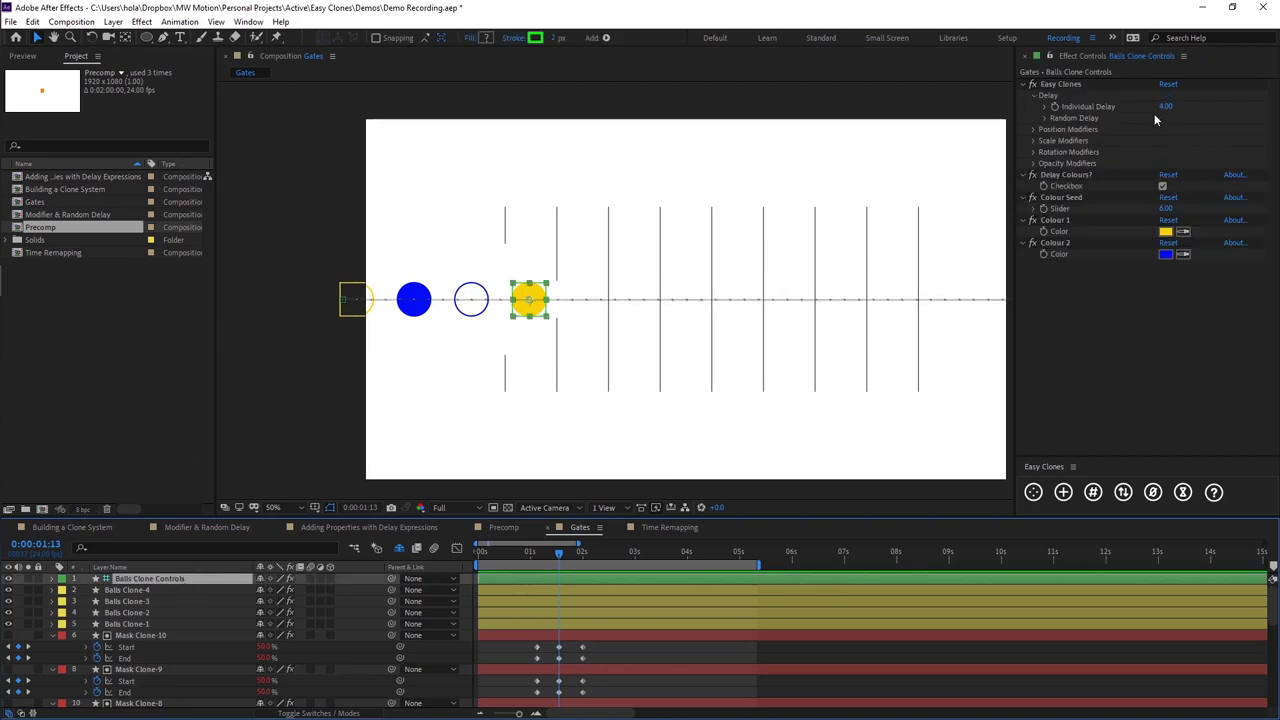
left_click(622, 649)
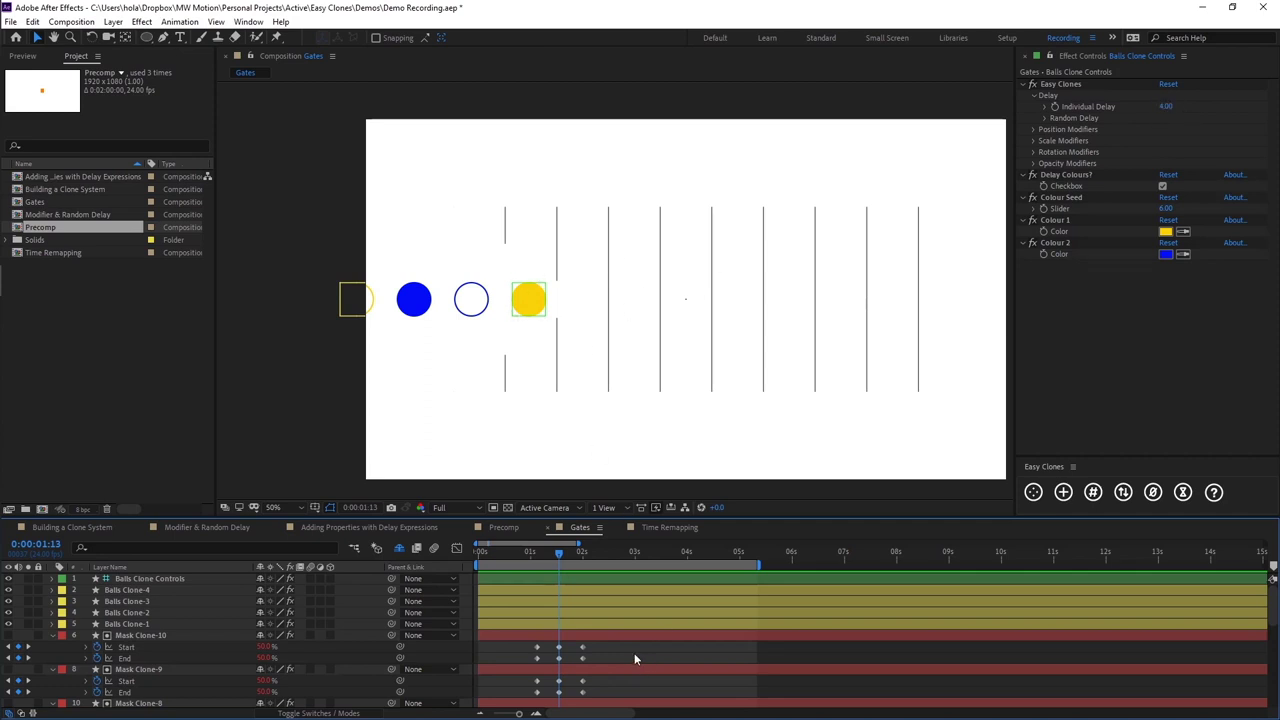
key("space")
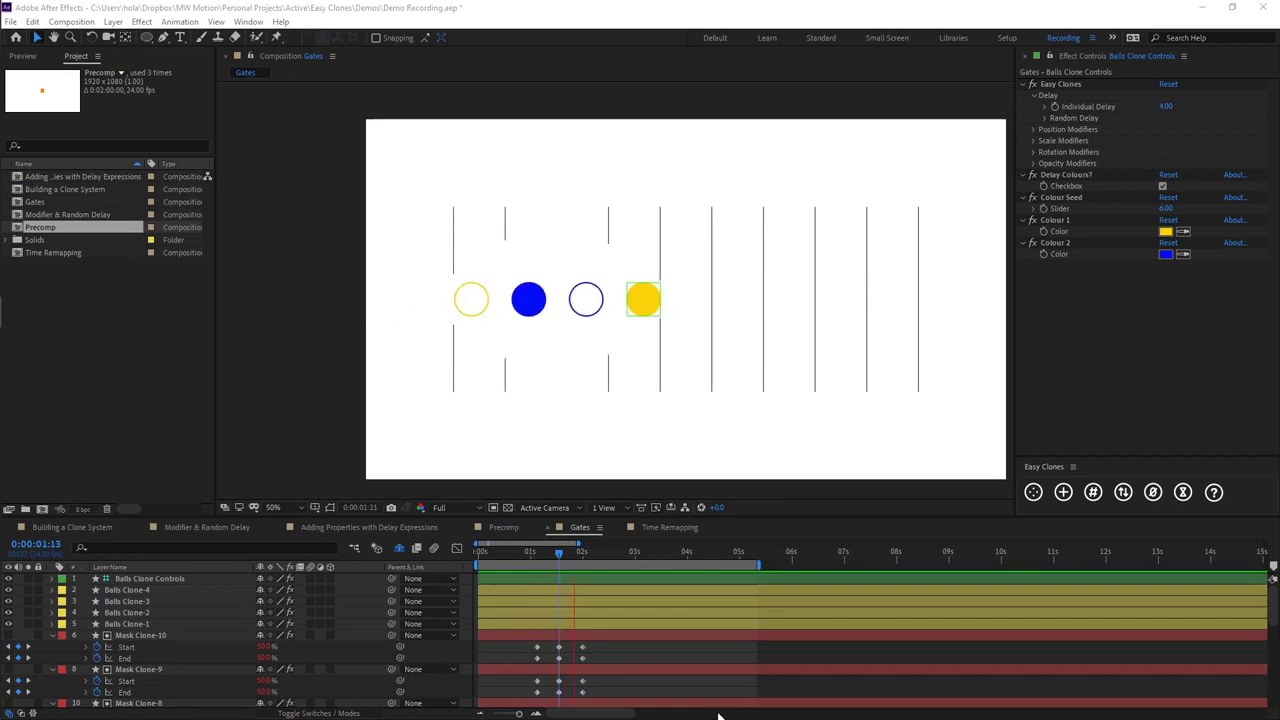